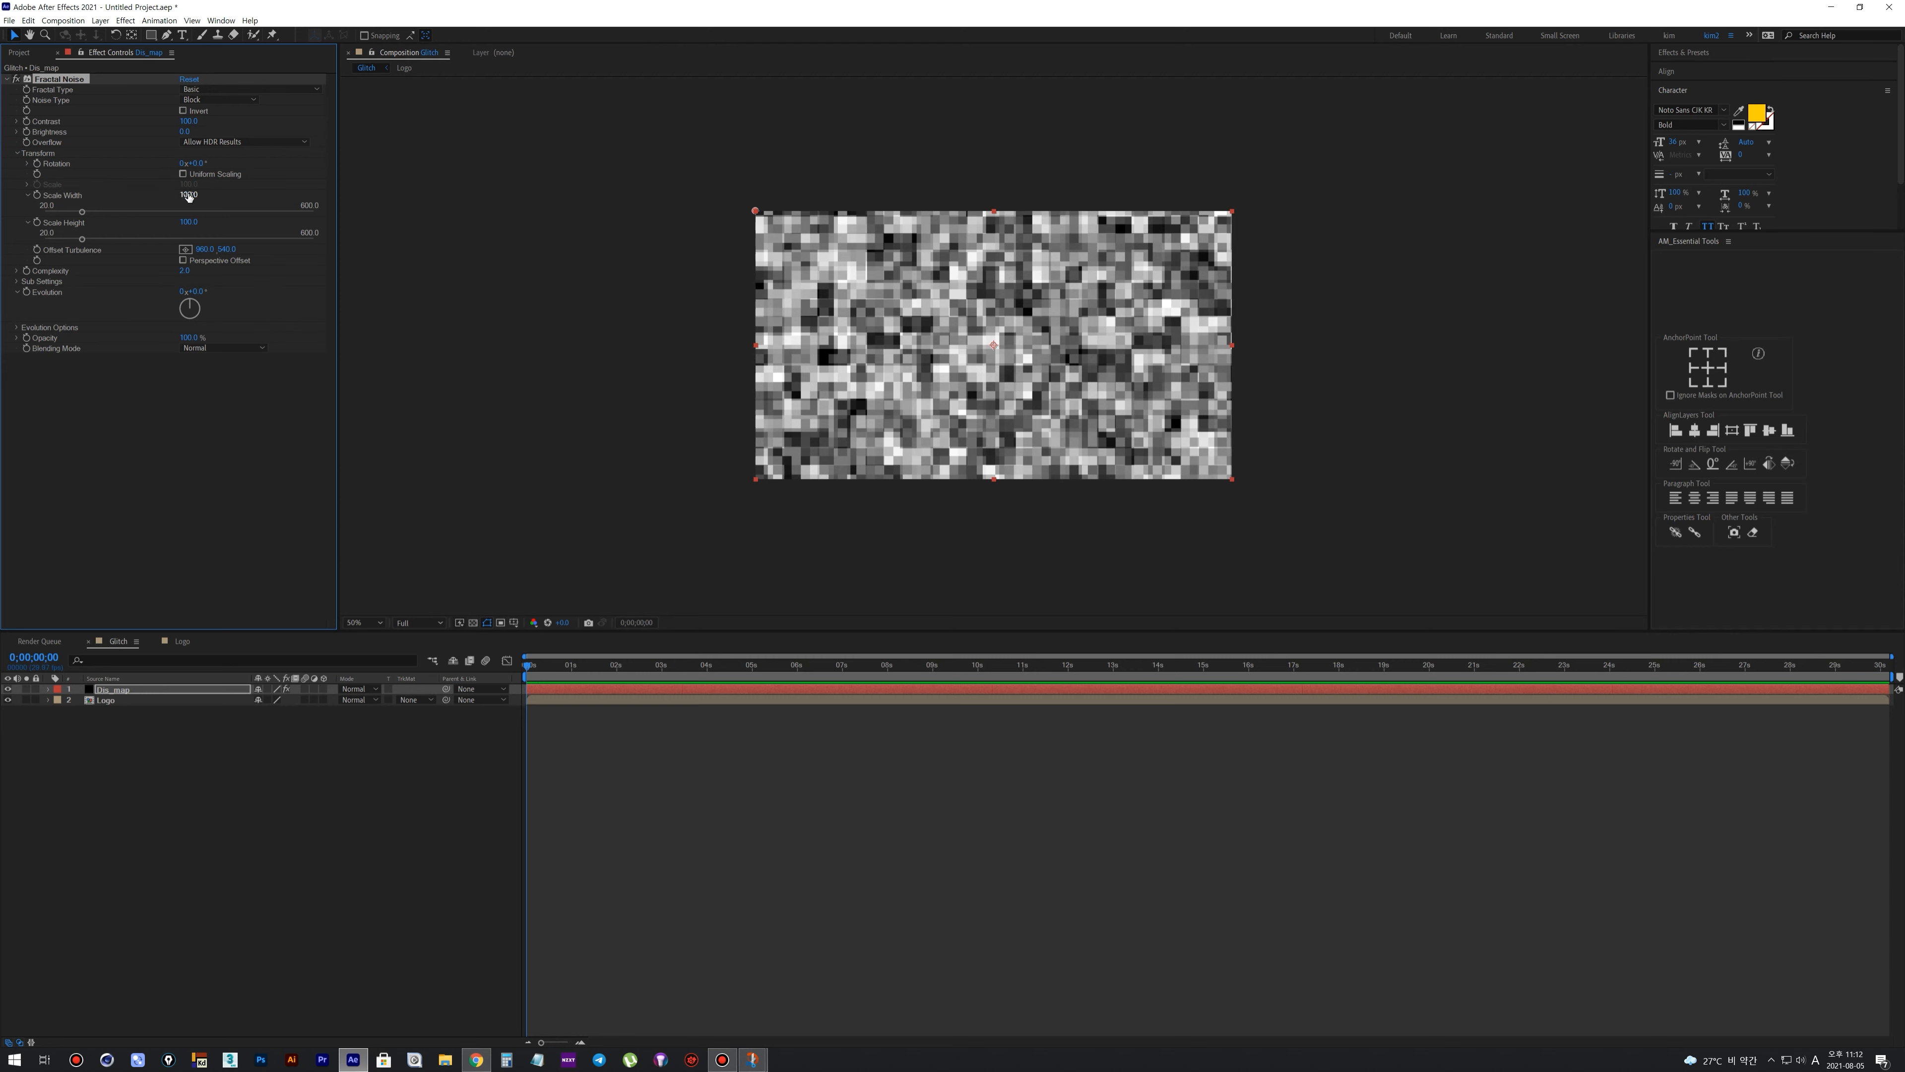
Set the Fractal Noise scale width to 911 and scale height to 82 on the Dis_map layer
type("911")
key("Return")
left_click(189, 220)
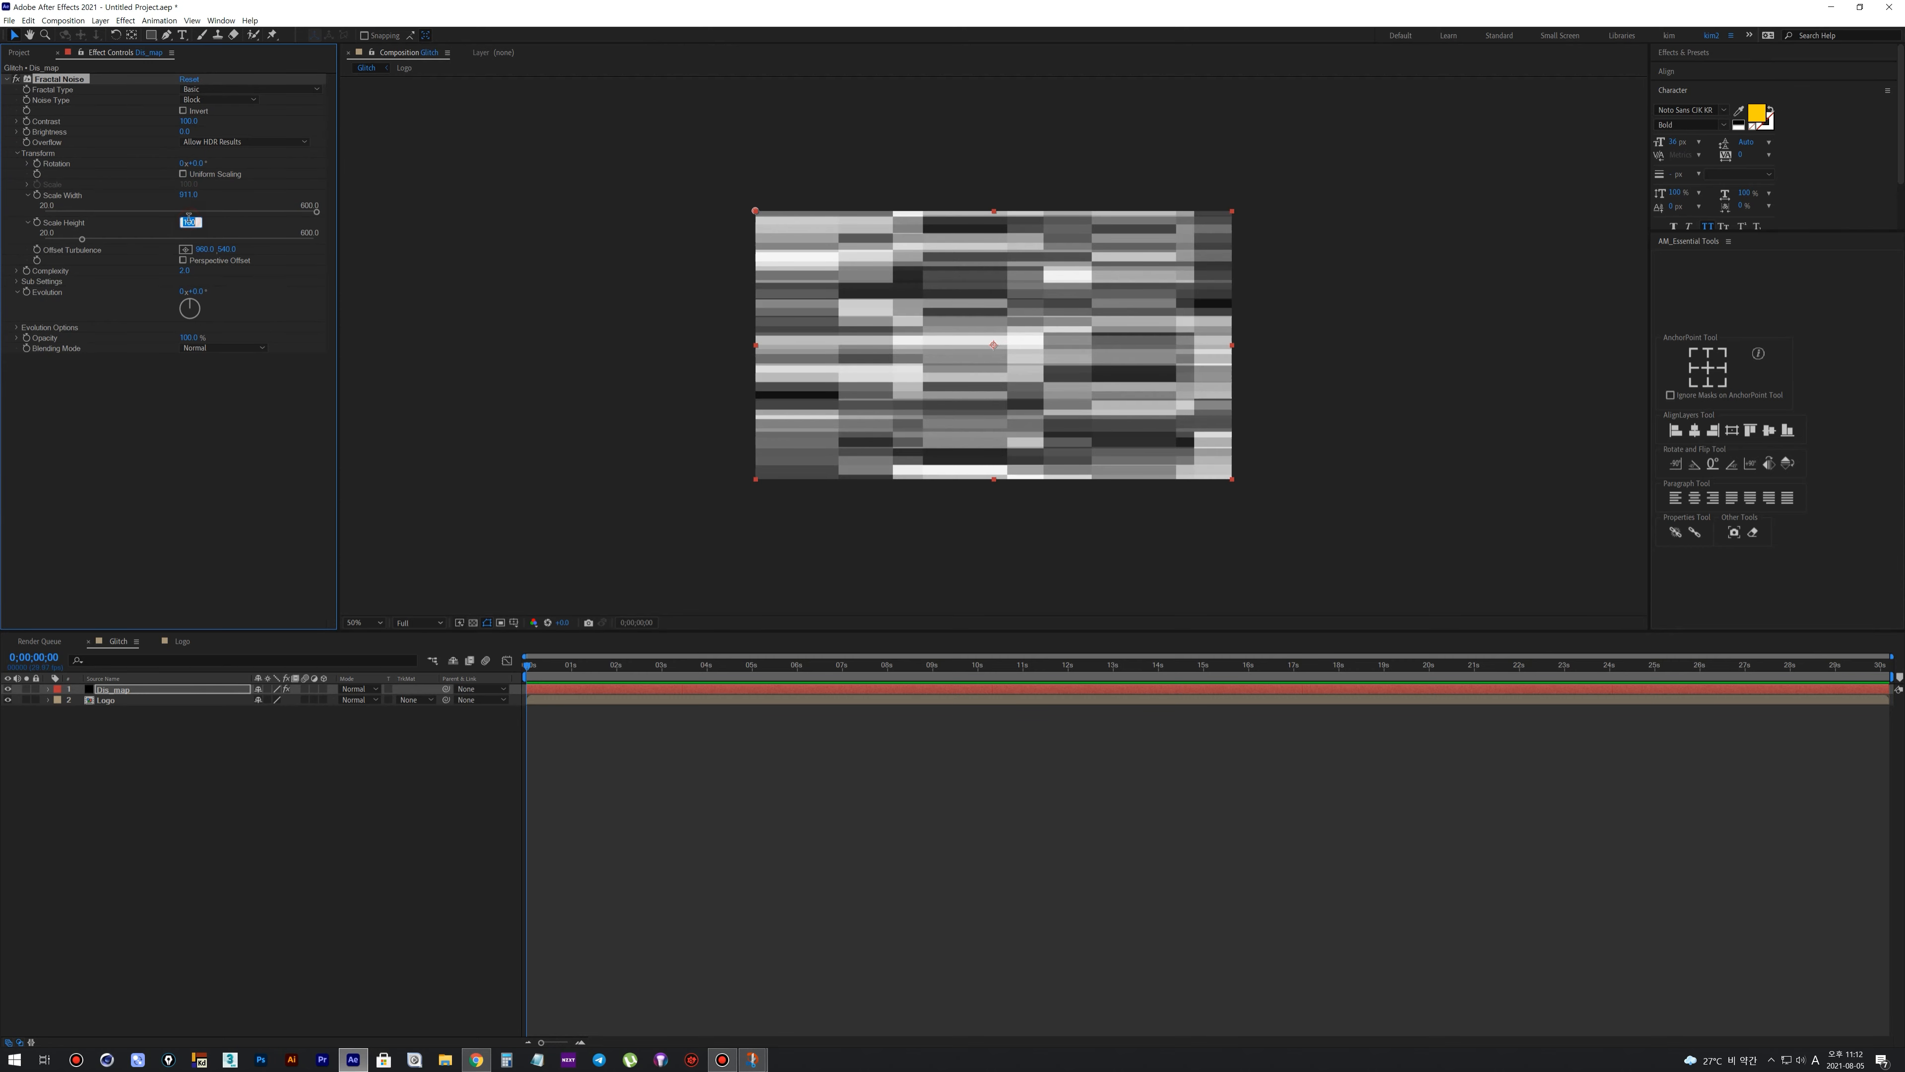
type("82")
key("Return")
left_click(202, 364)
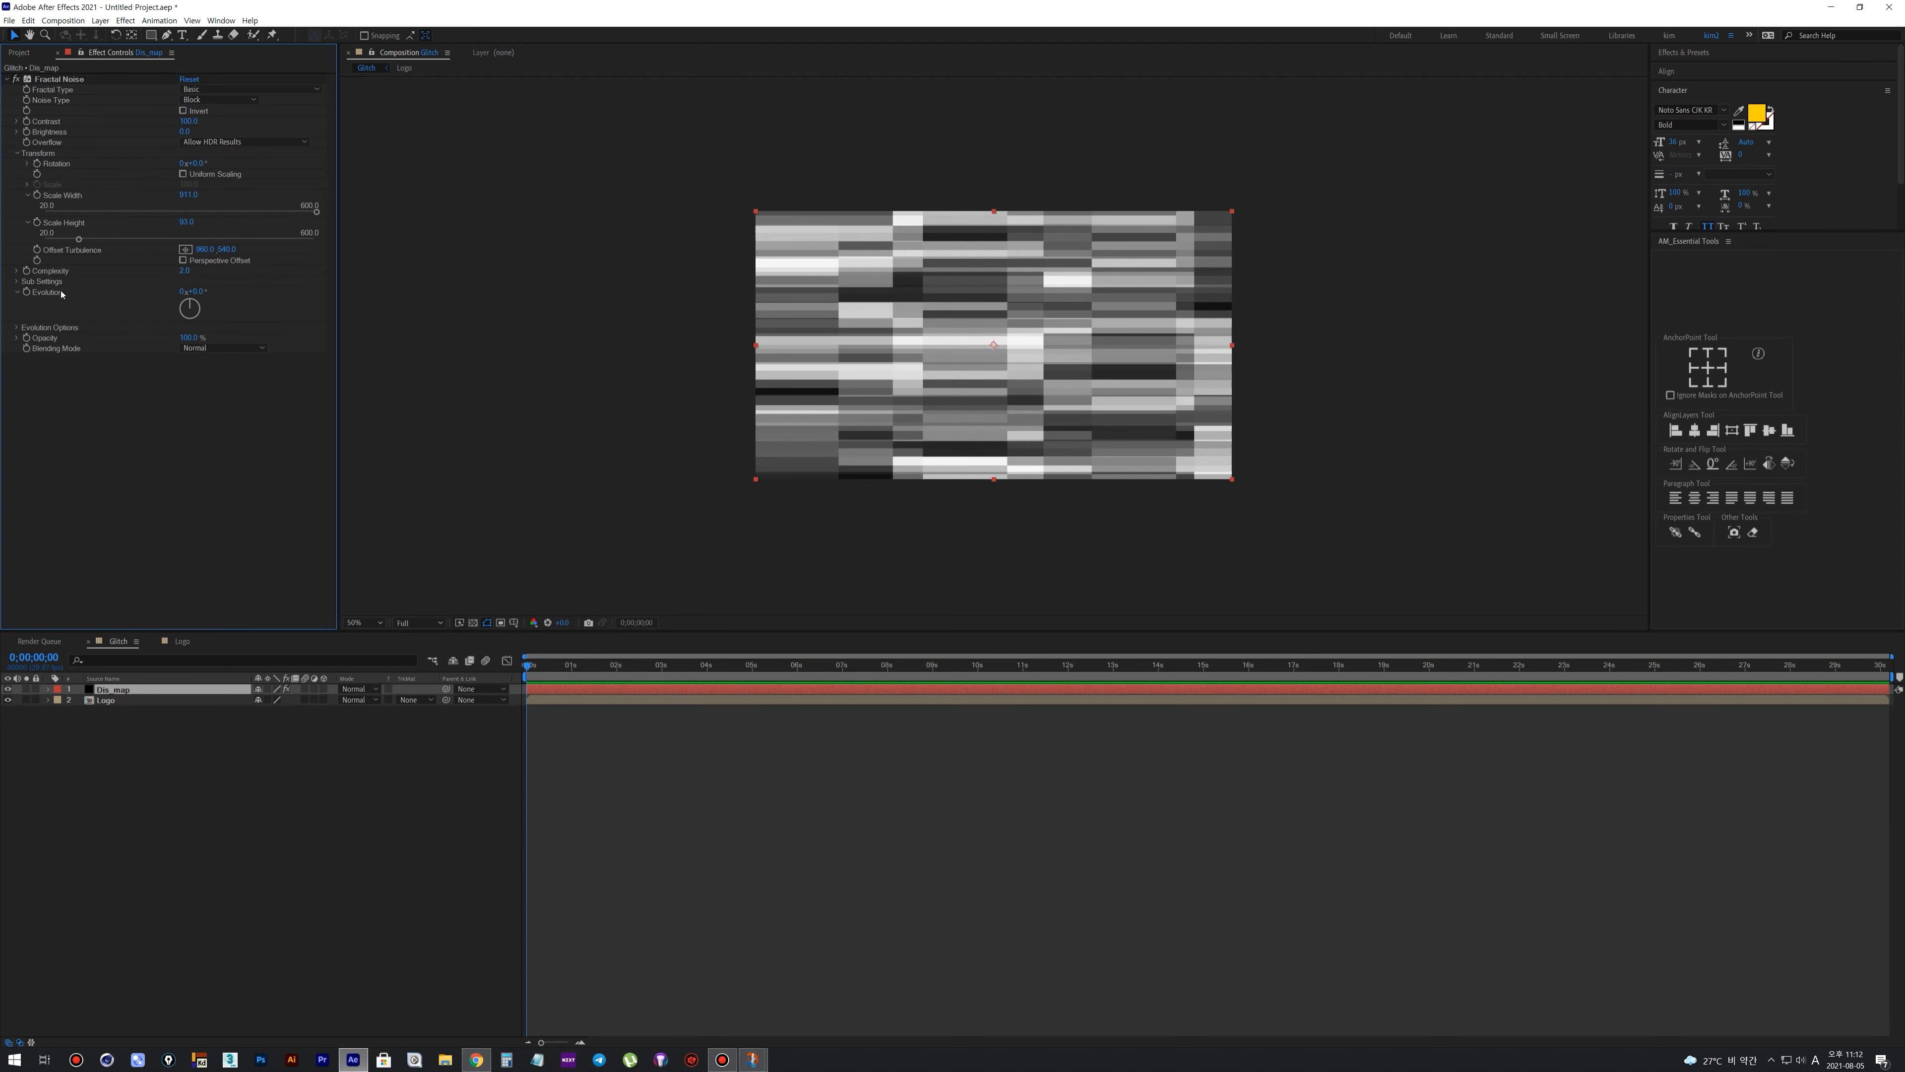
Add the expression time*200 to the Fractal Noise Evolution property and preview the moving noise
left_click_drag(199, 292, 150, 300)
key("ctrl+z")
left_click(26, 293, "alt")
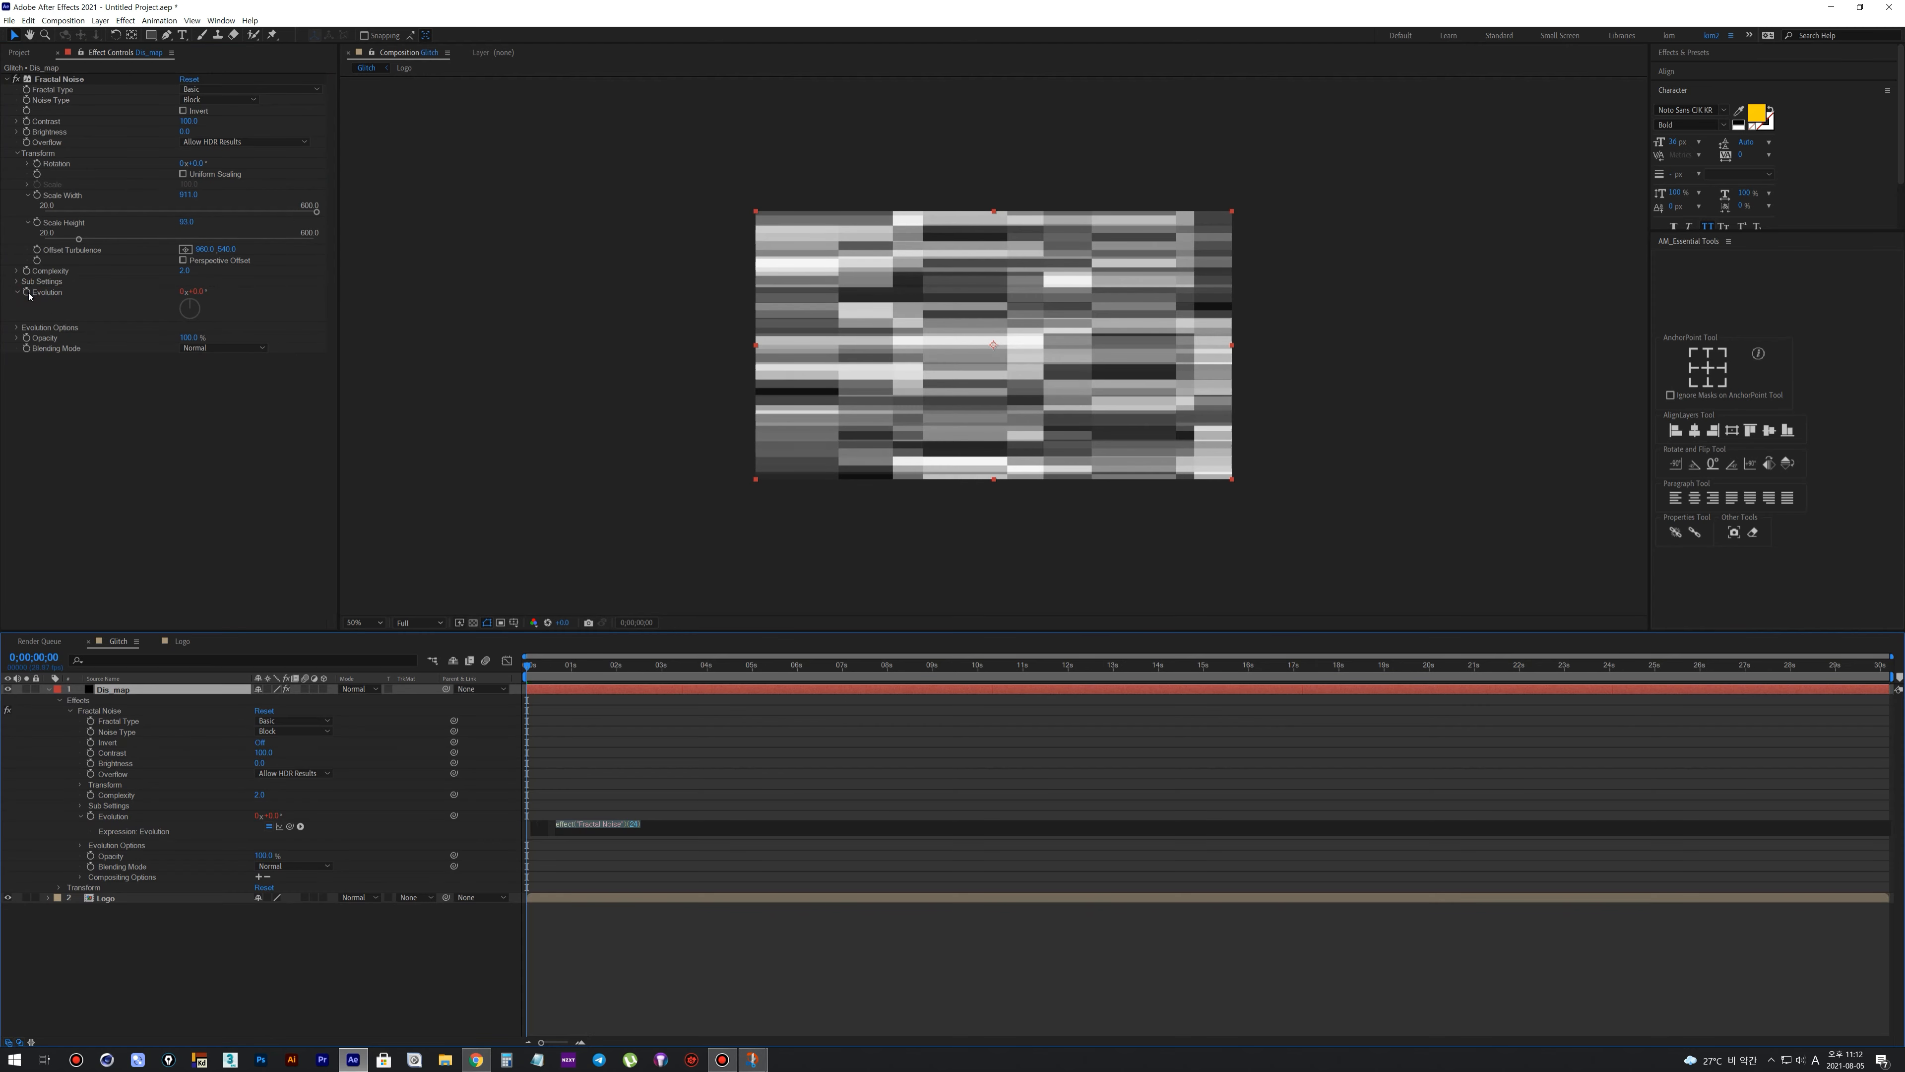
type("time*250")
key("KP_Enter")
key("space")
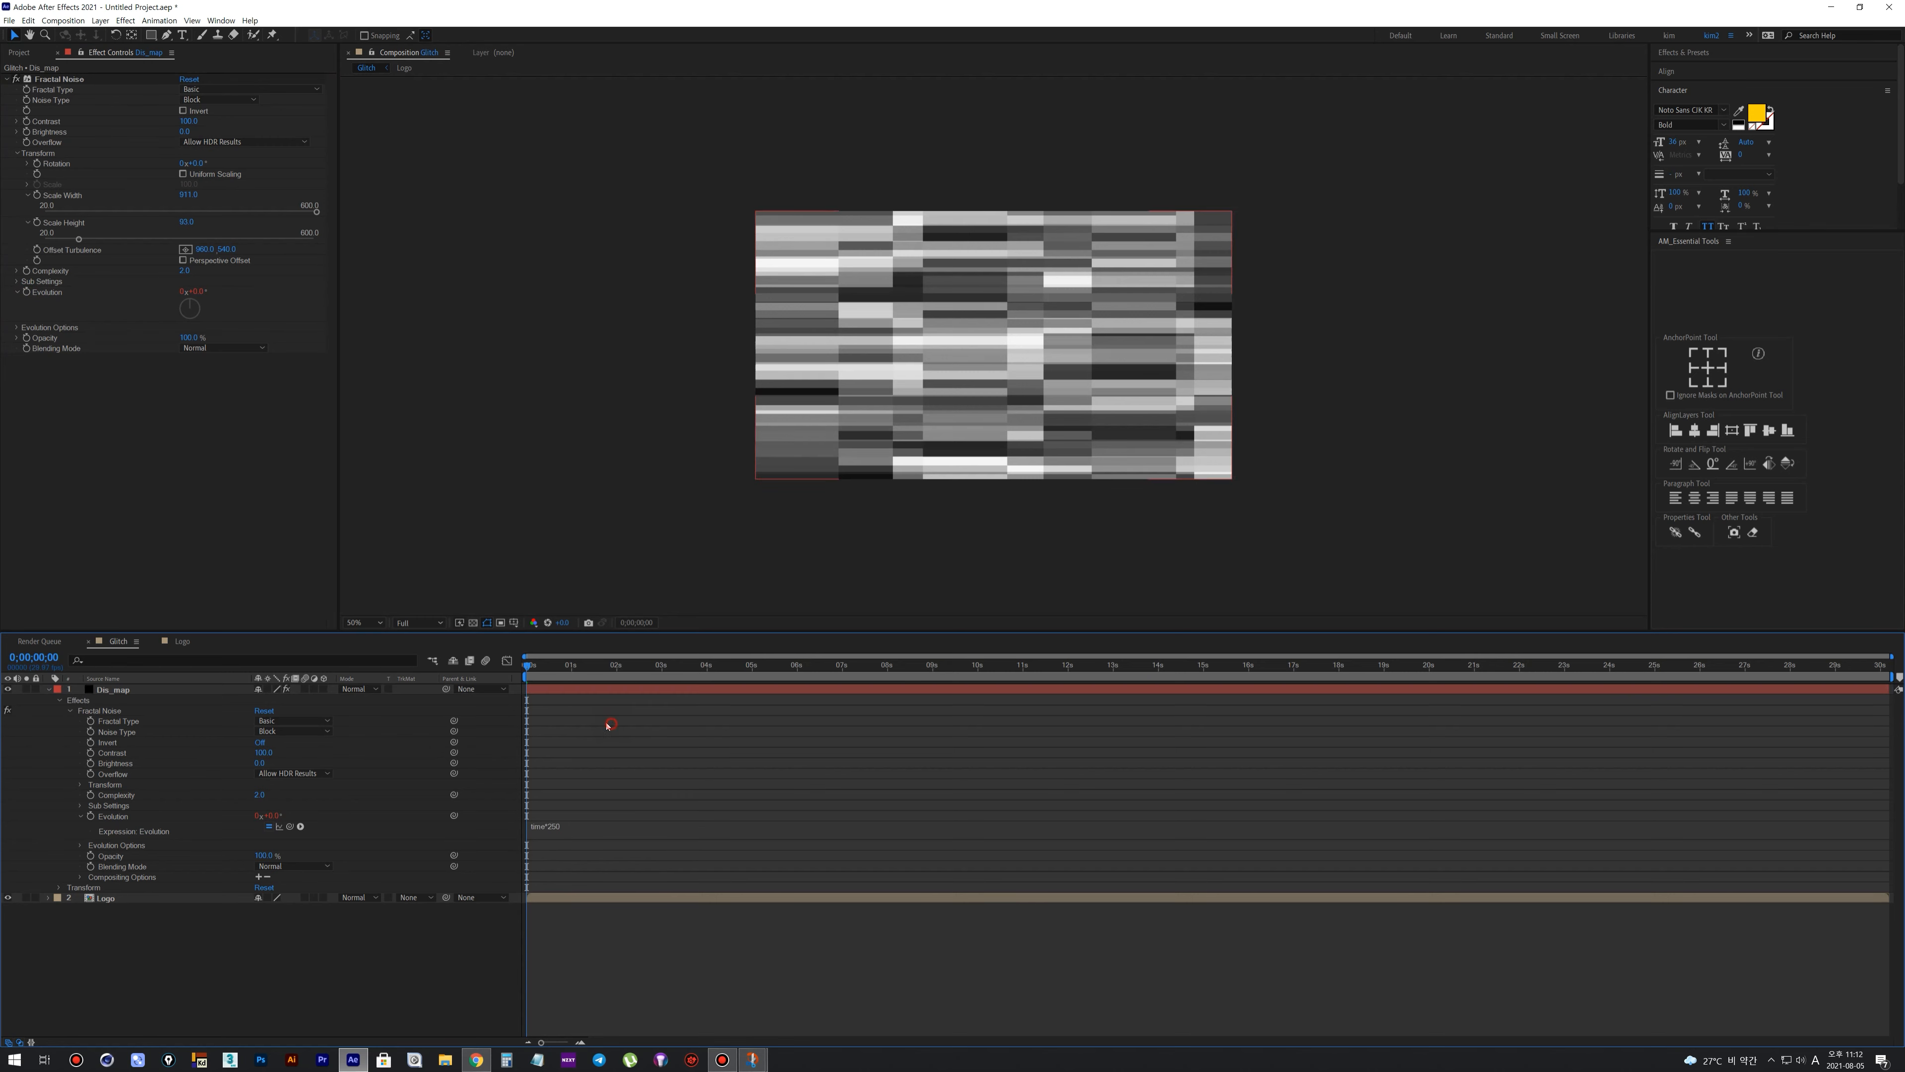
key("space")
Keyframe the Fractal Noise Brightness from nearly black at 0;00;00;00 to nearly full white at 0;00;01;05 and preview the change
left_click(148, 129)
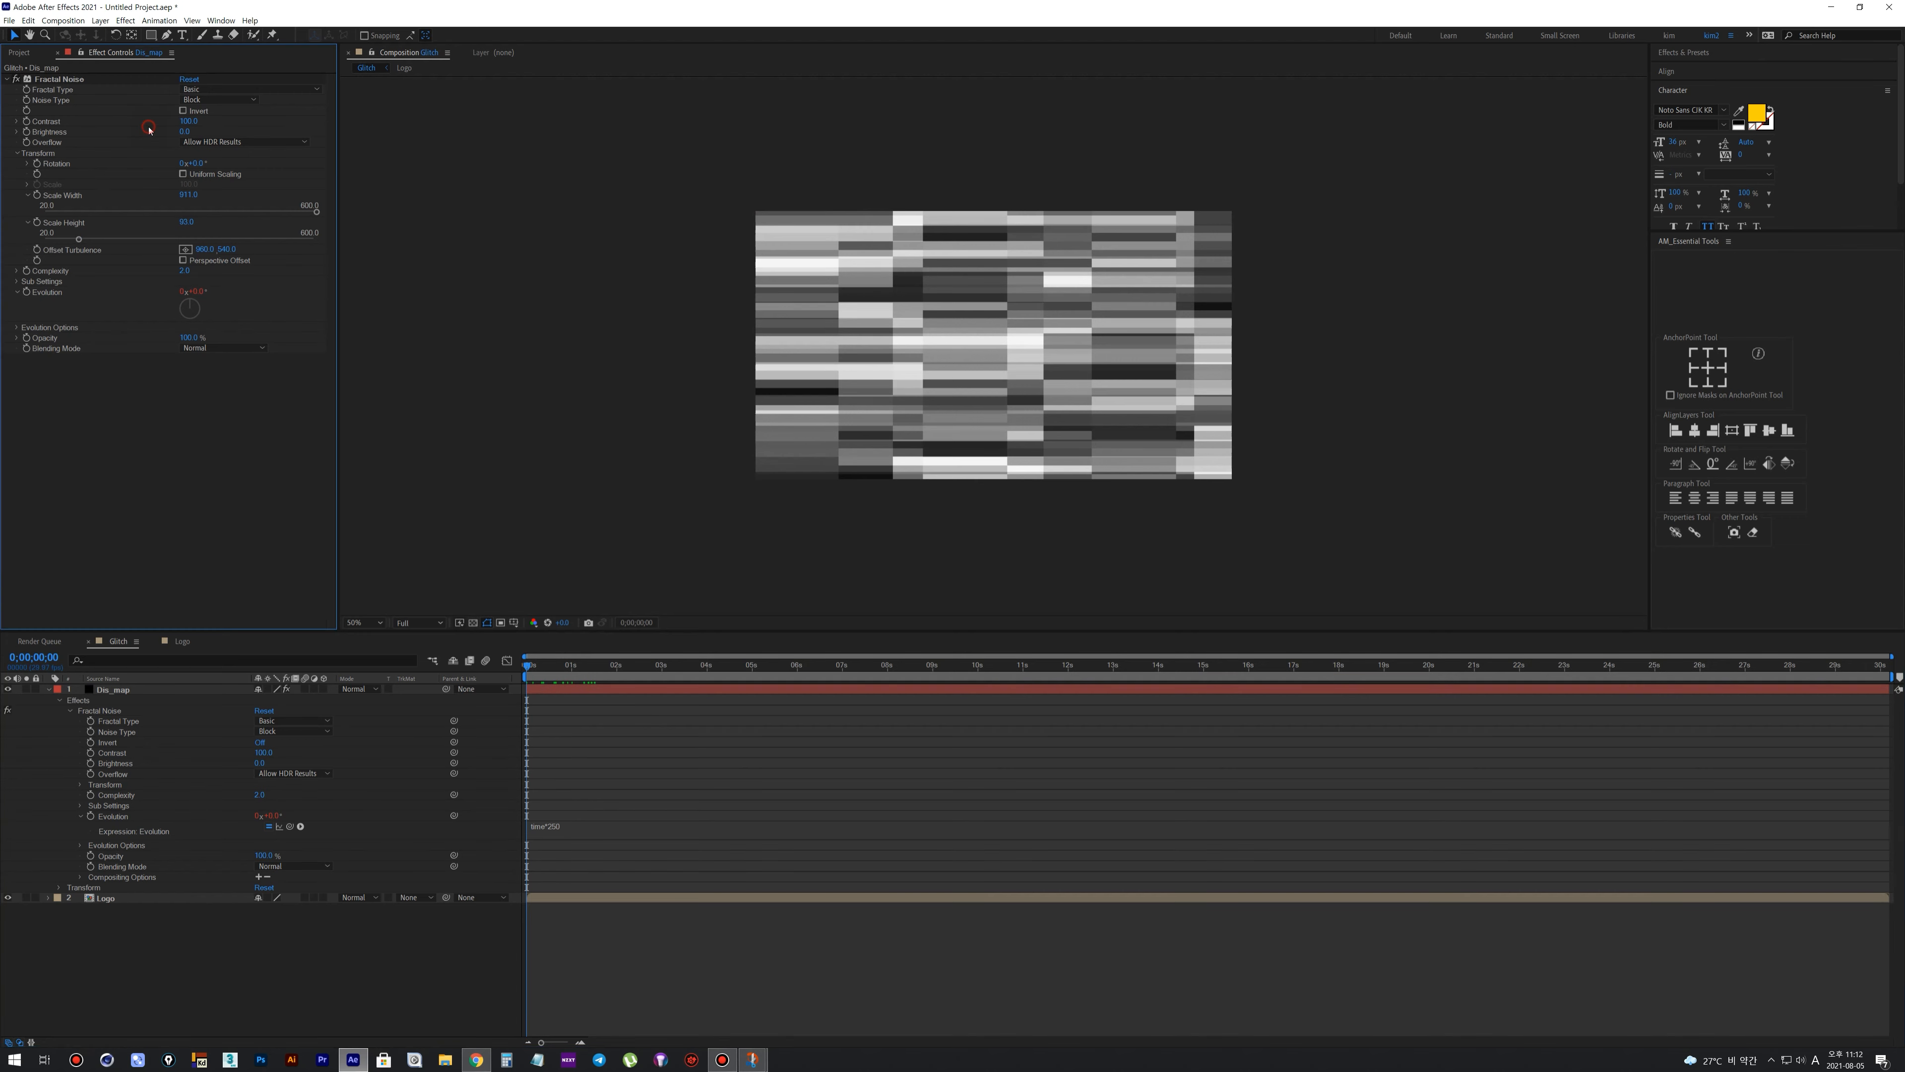
left_click(28, 133)
left_click_drag(185, 131, 142, 147)
left_click_drag(552, 670, 580, 676)
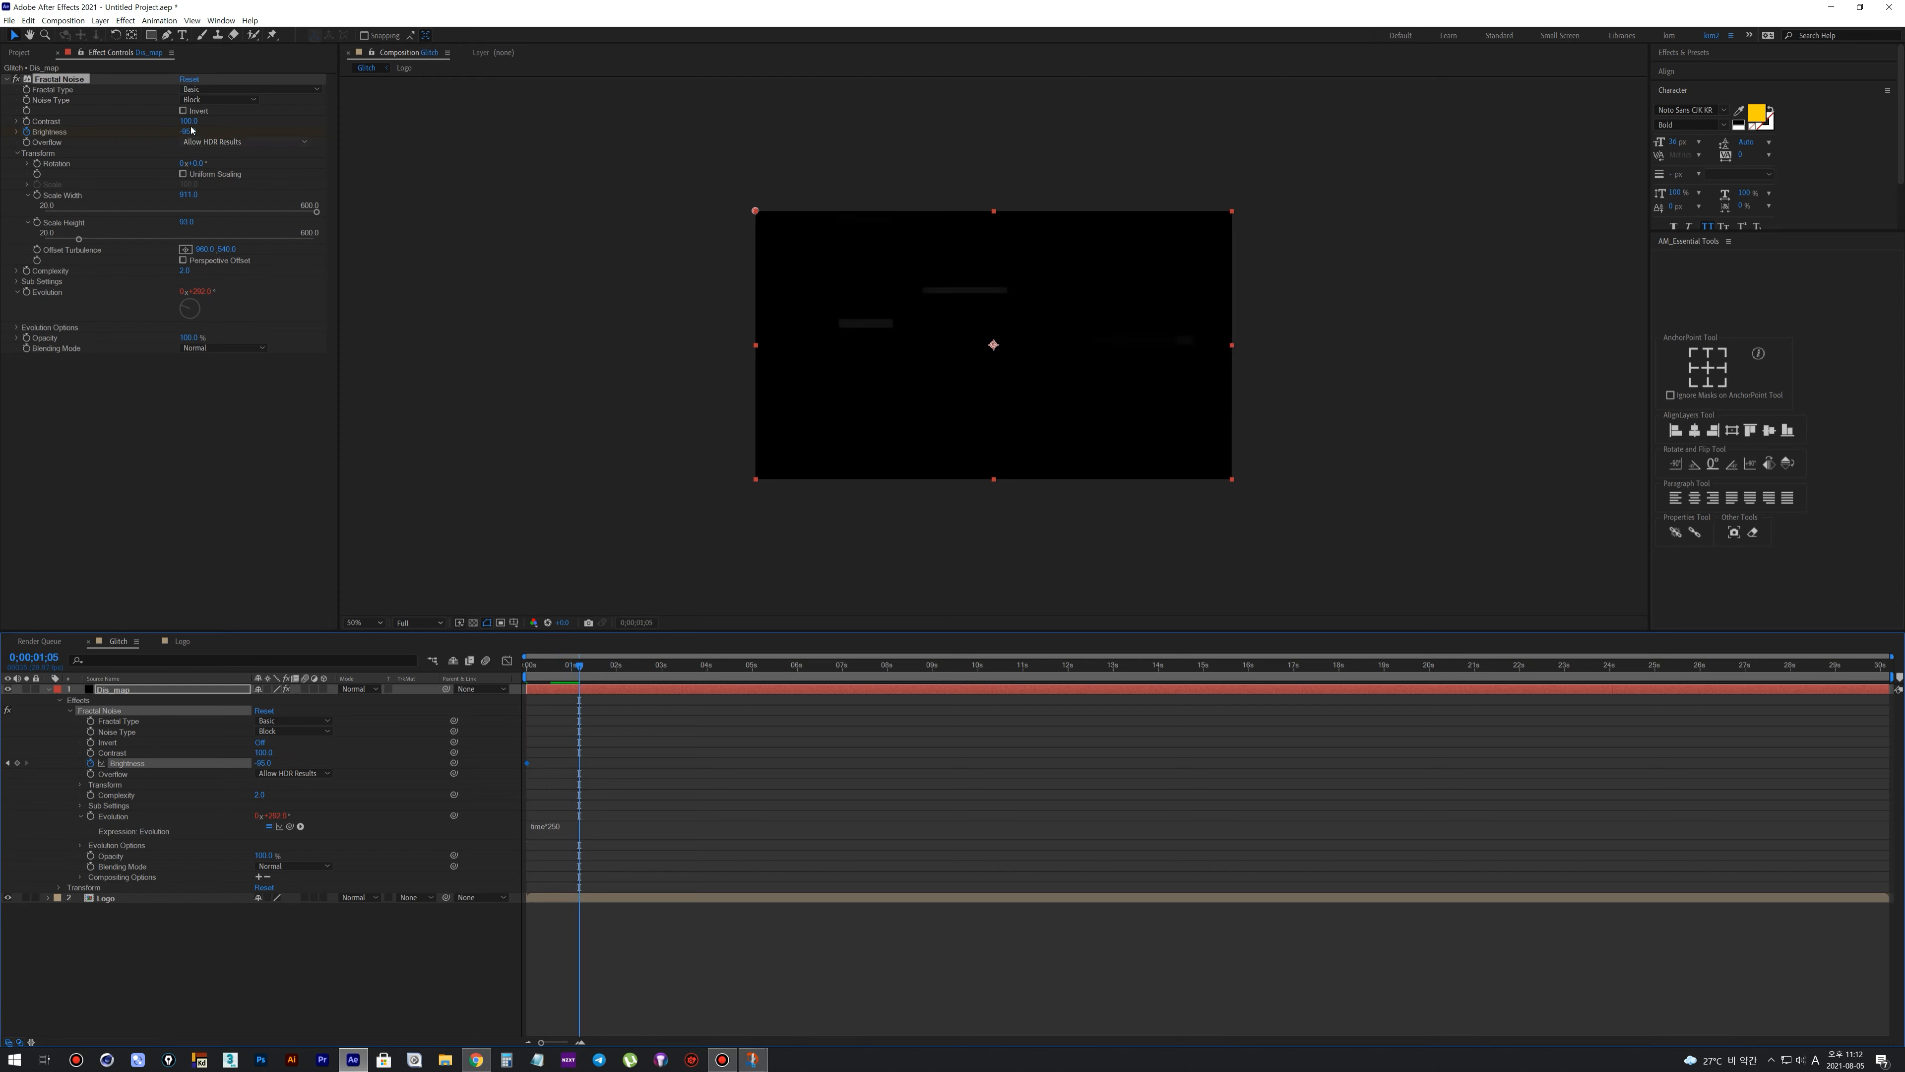
left_click_drag(187, 132, 354, 166)
key("space")
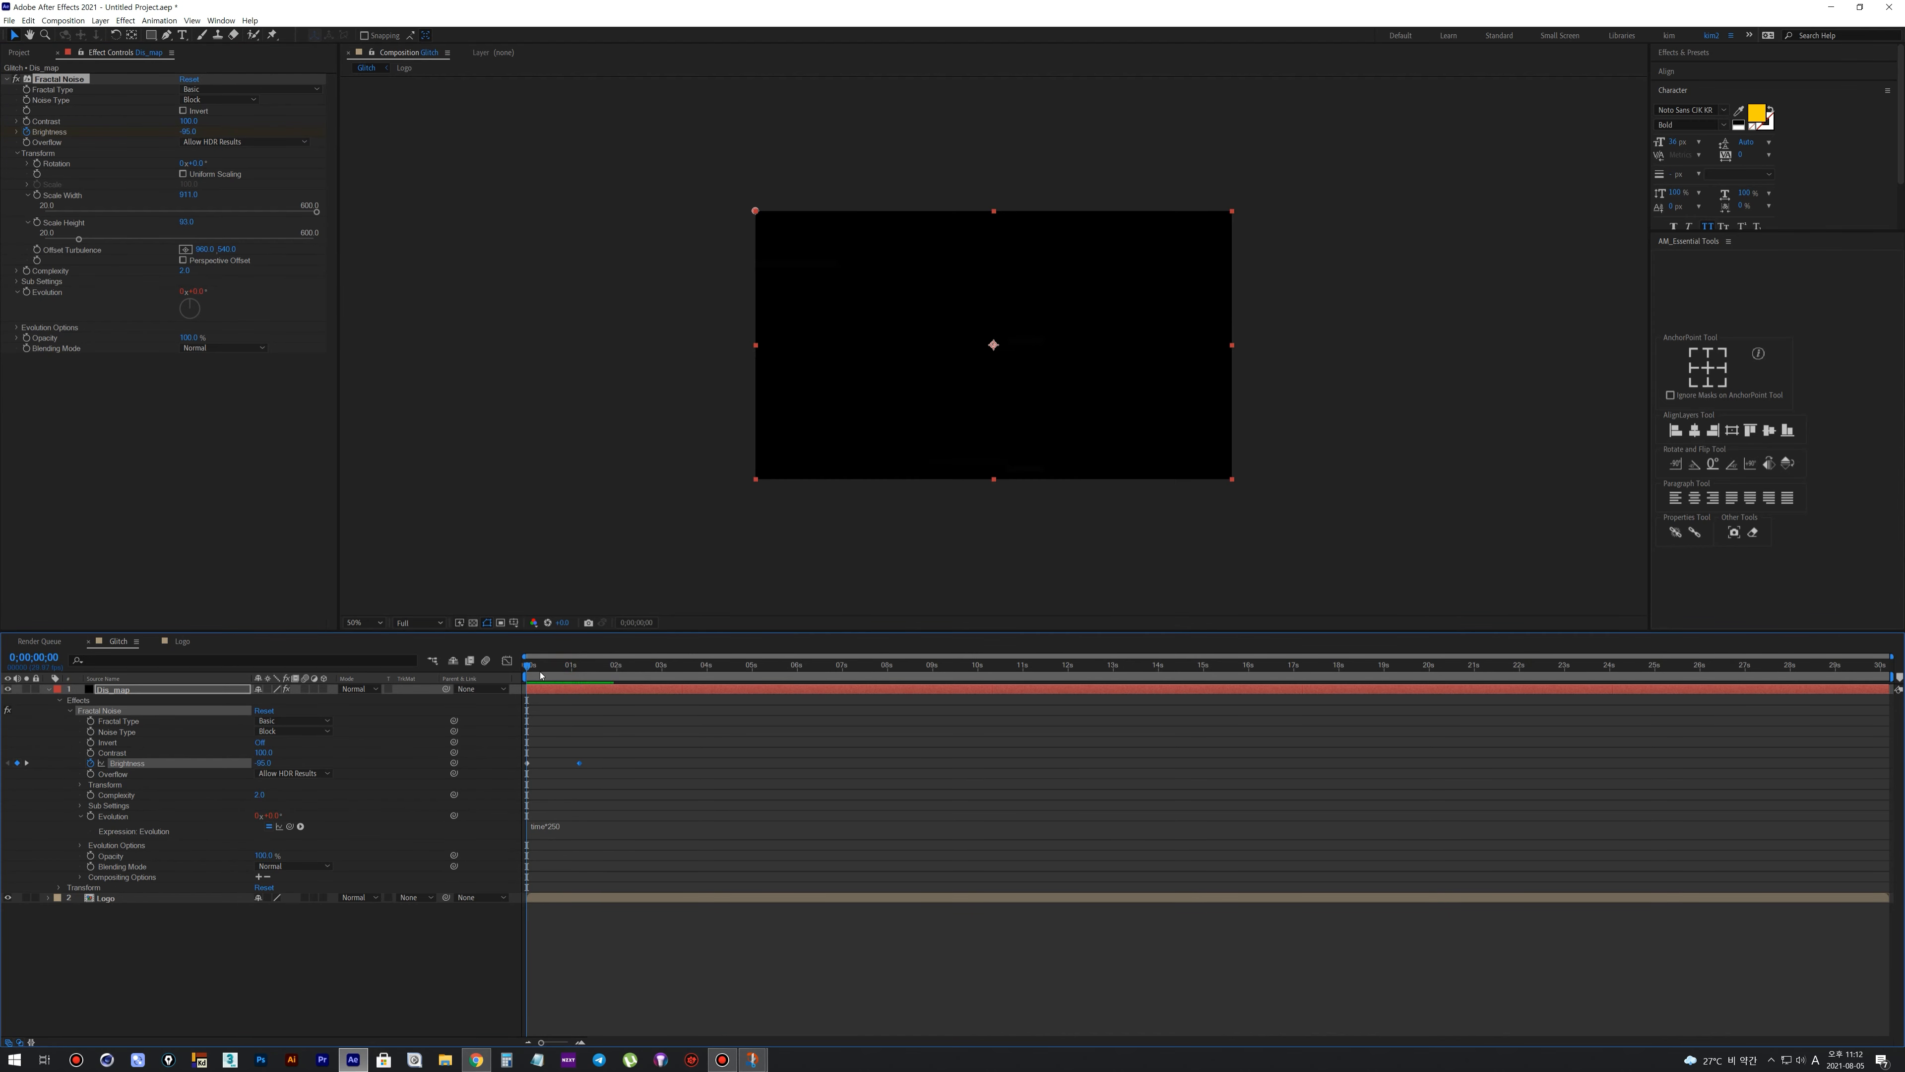
left_click(573, 674)
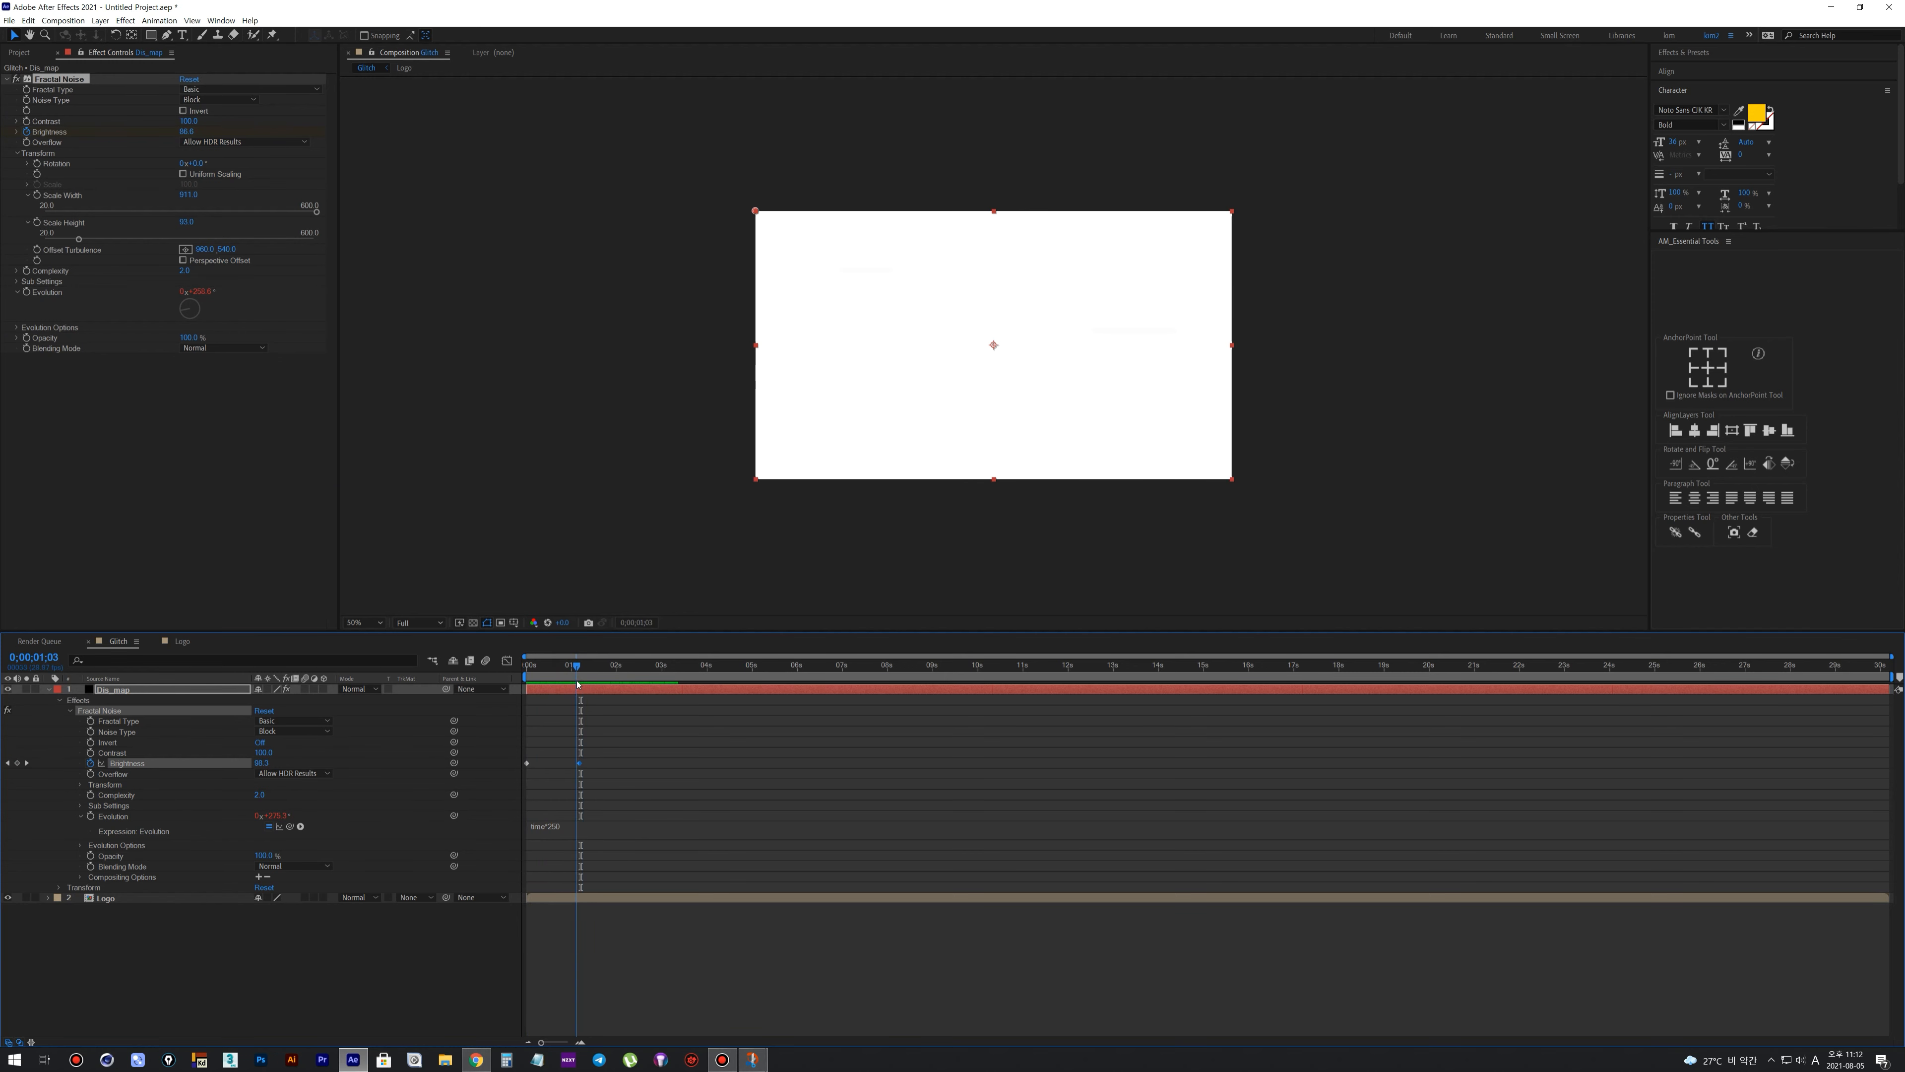
Pre-compose the Dis_map layer in the Glitch composition under the name Dis_map with all attributes moved, and hide it
left_click(182, 642)
left_click(170, 792)
left_click(118, 641)
left_click(50, 689)
left_click(86, 808)
left_click(115, 690)
key("ctrl+shift+c")
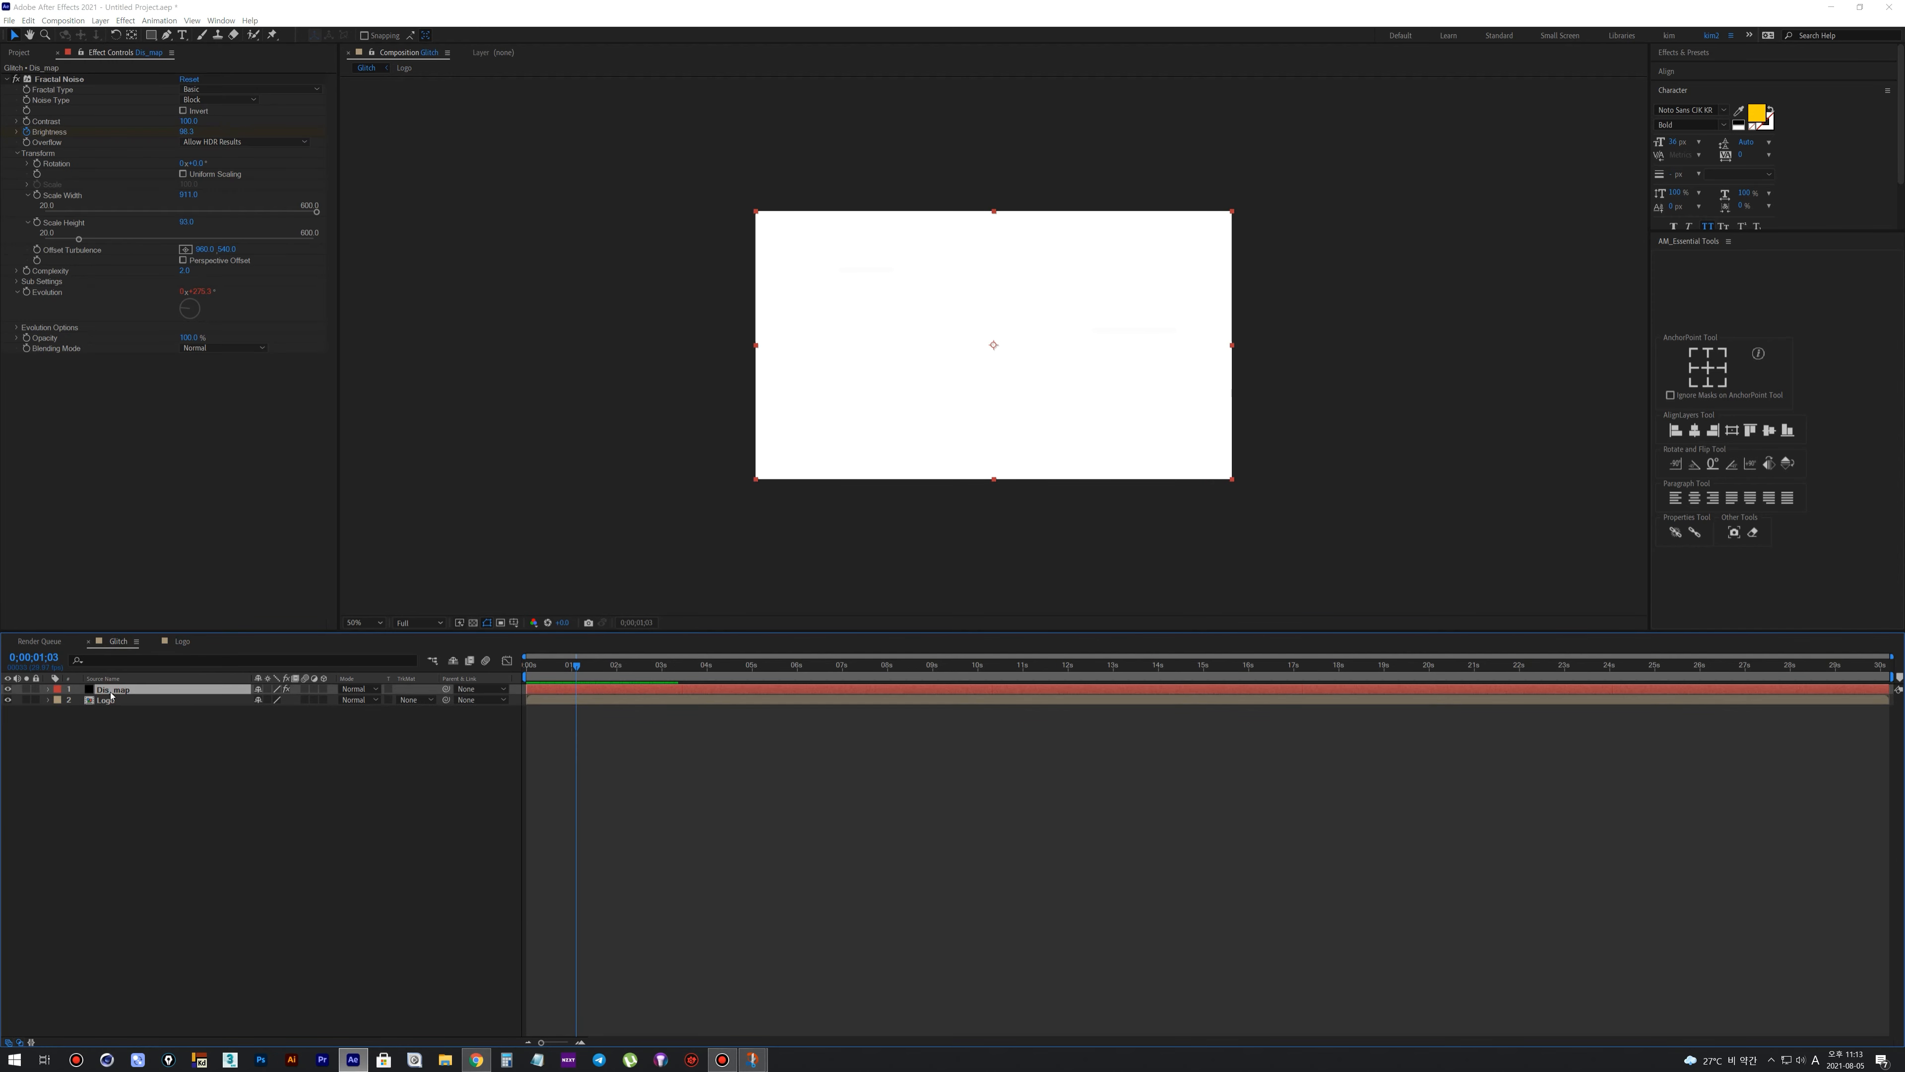
left_click_drag(946, 451, 1015, 455)
key("BackSpace")
left_click(849, 537)
left_click(977, 609)
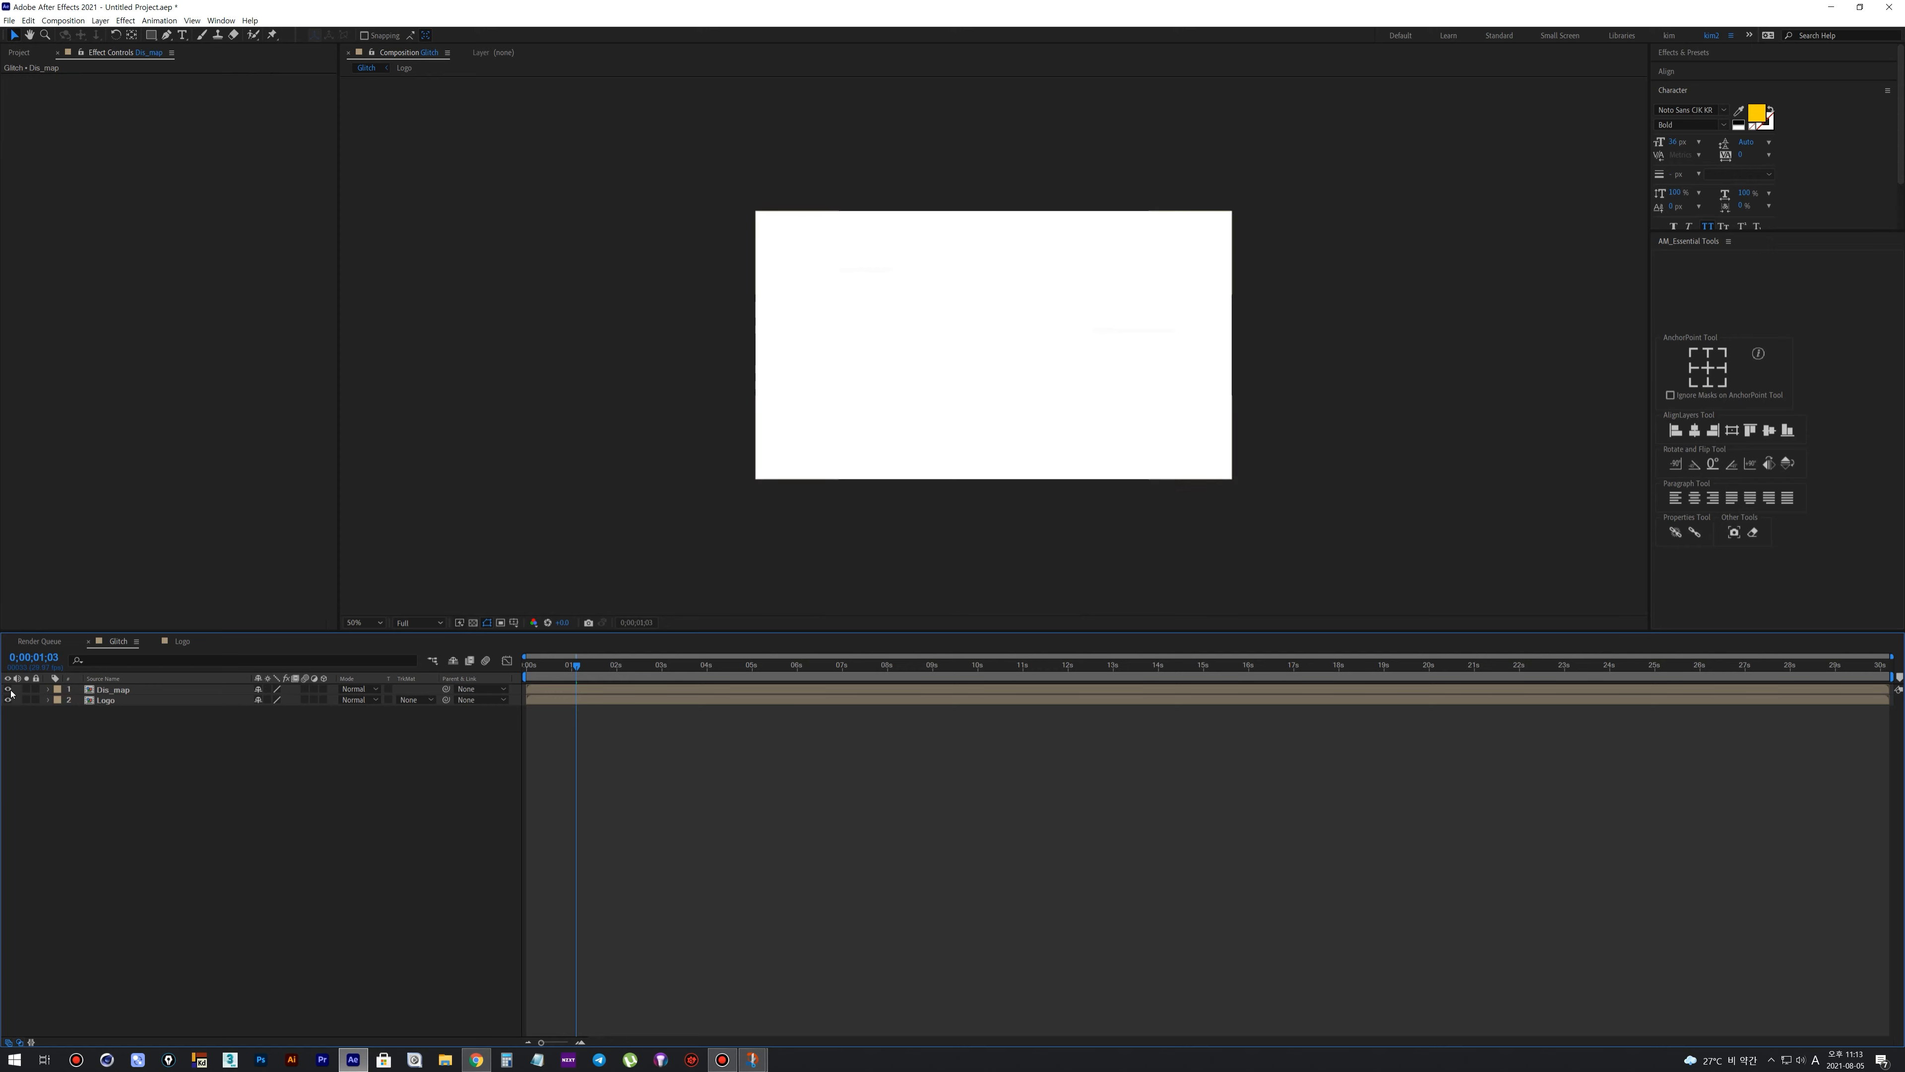
Apply a Displacement Map effect to the Logo layer and choose Dis_map as its displacement map layer
left_click(105, 700)
right_click(107, 701)
mouse_move(135, 865)
mouse_move(310, 472)
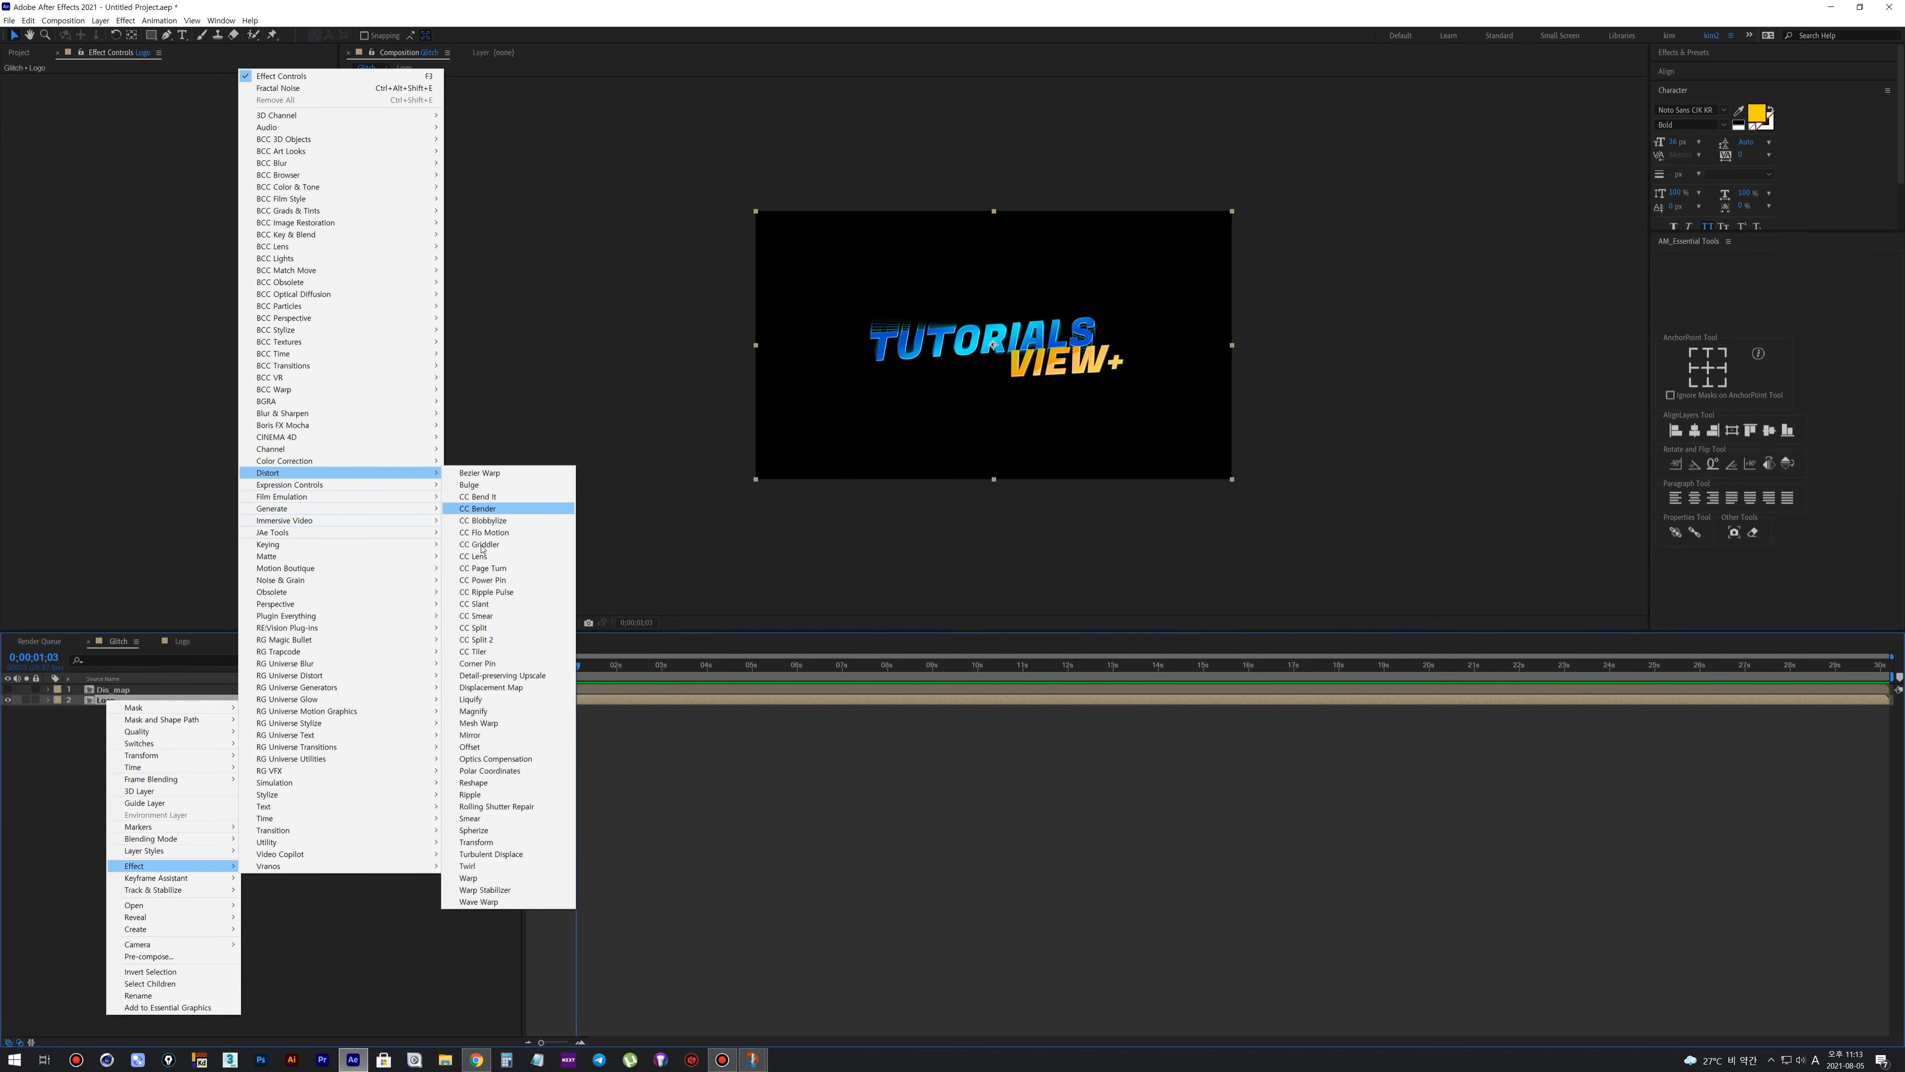
left_click(495, 688)
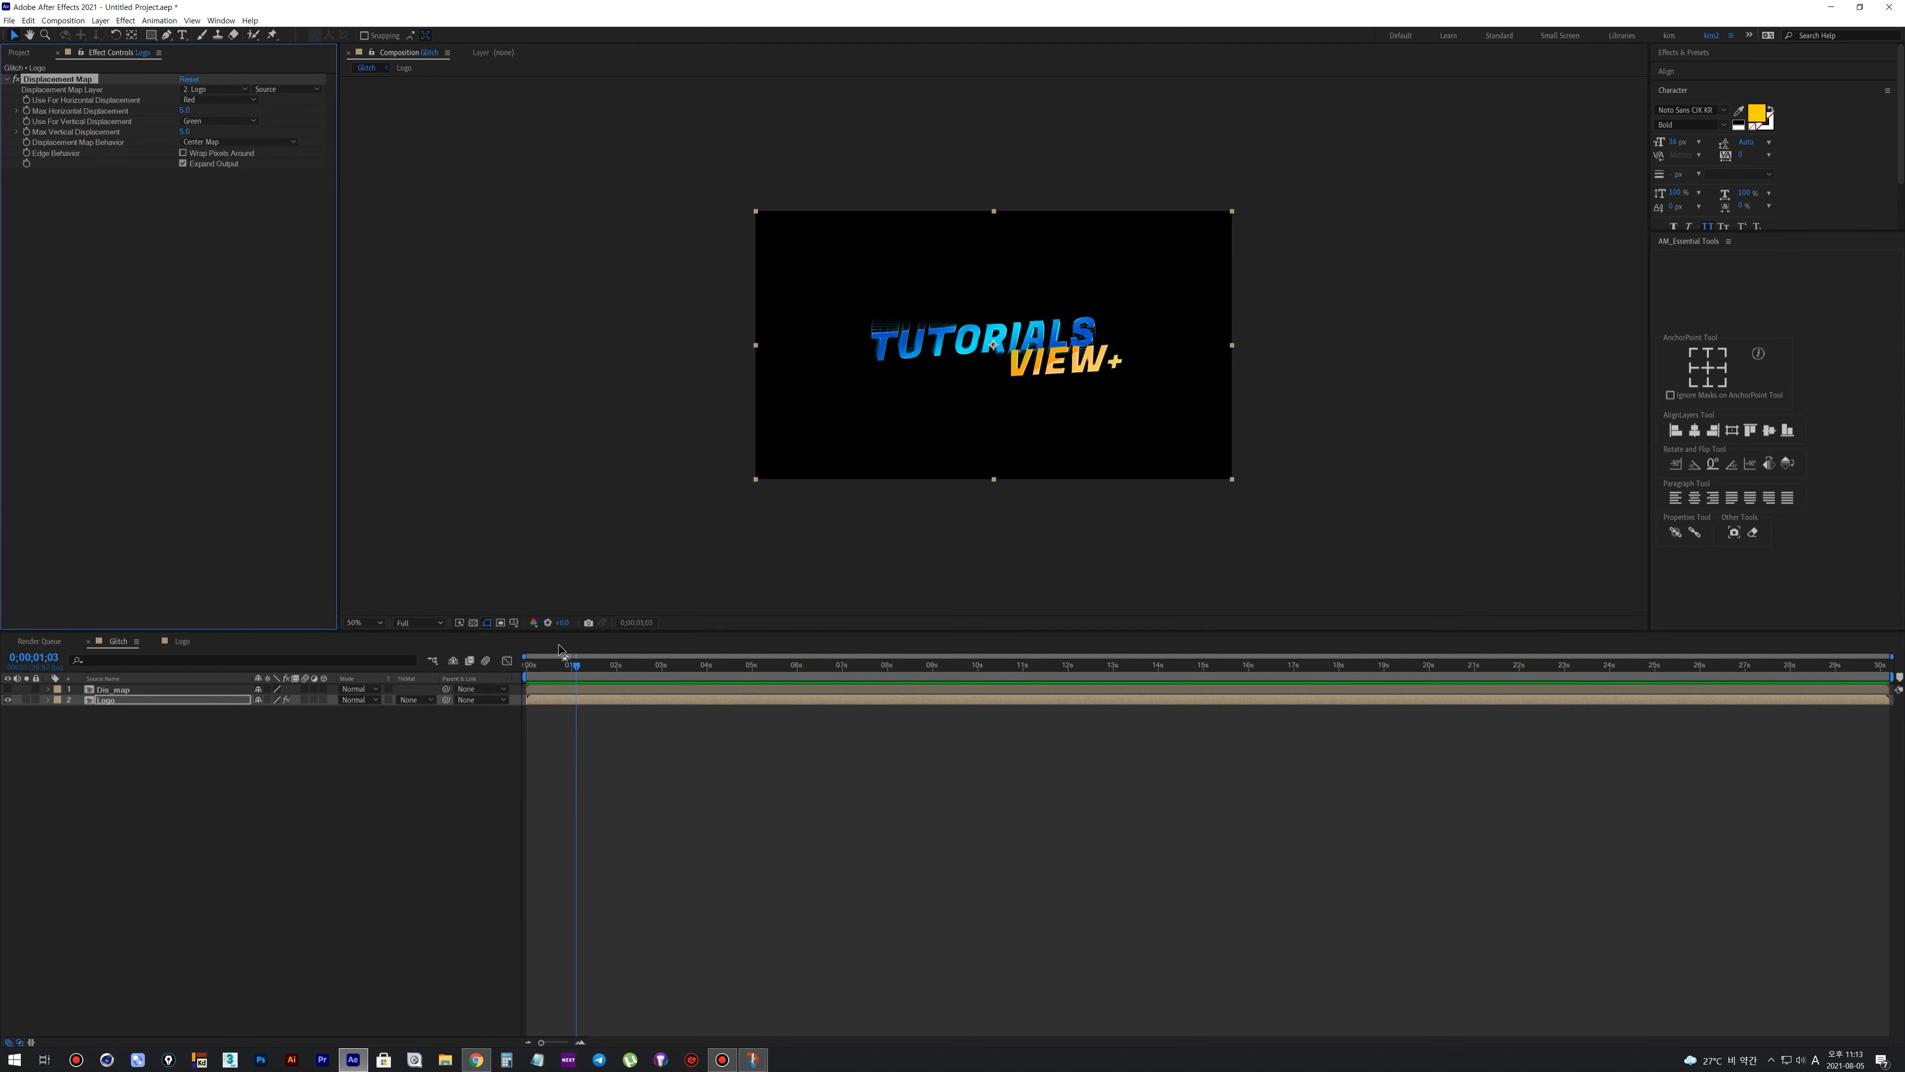
left_click(216, 91)
left_click(210, 118)
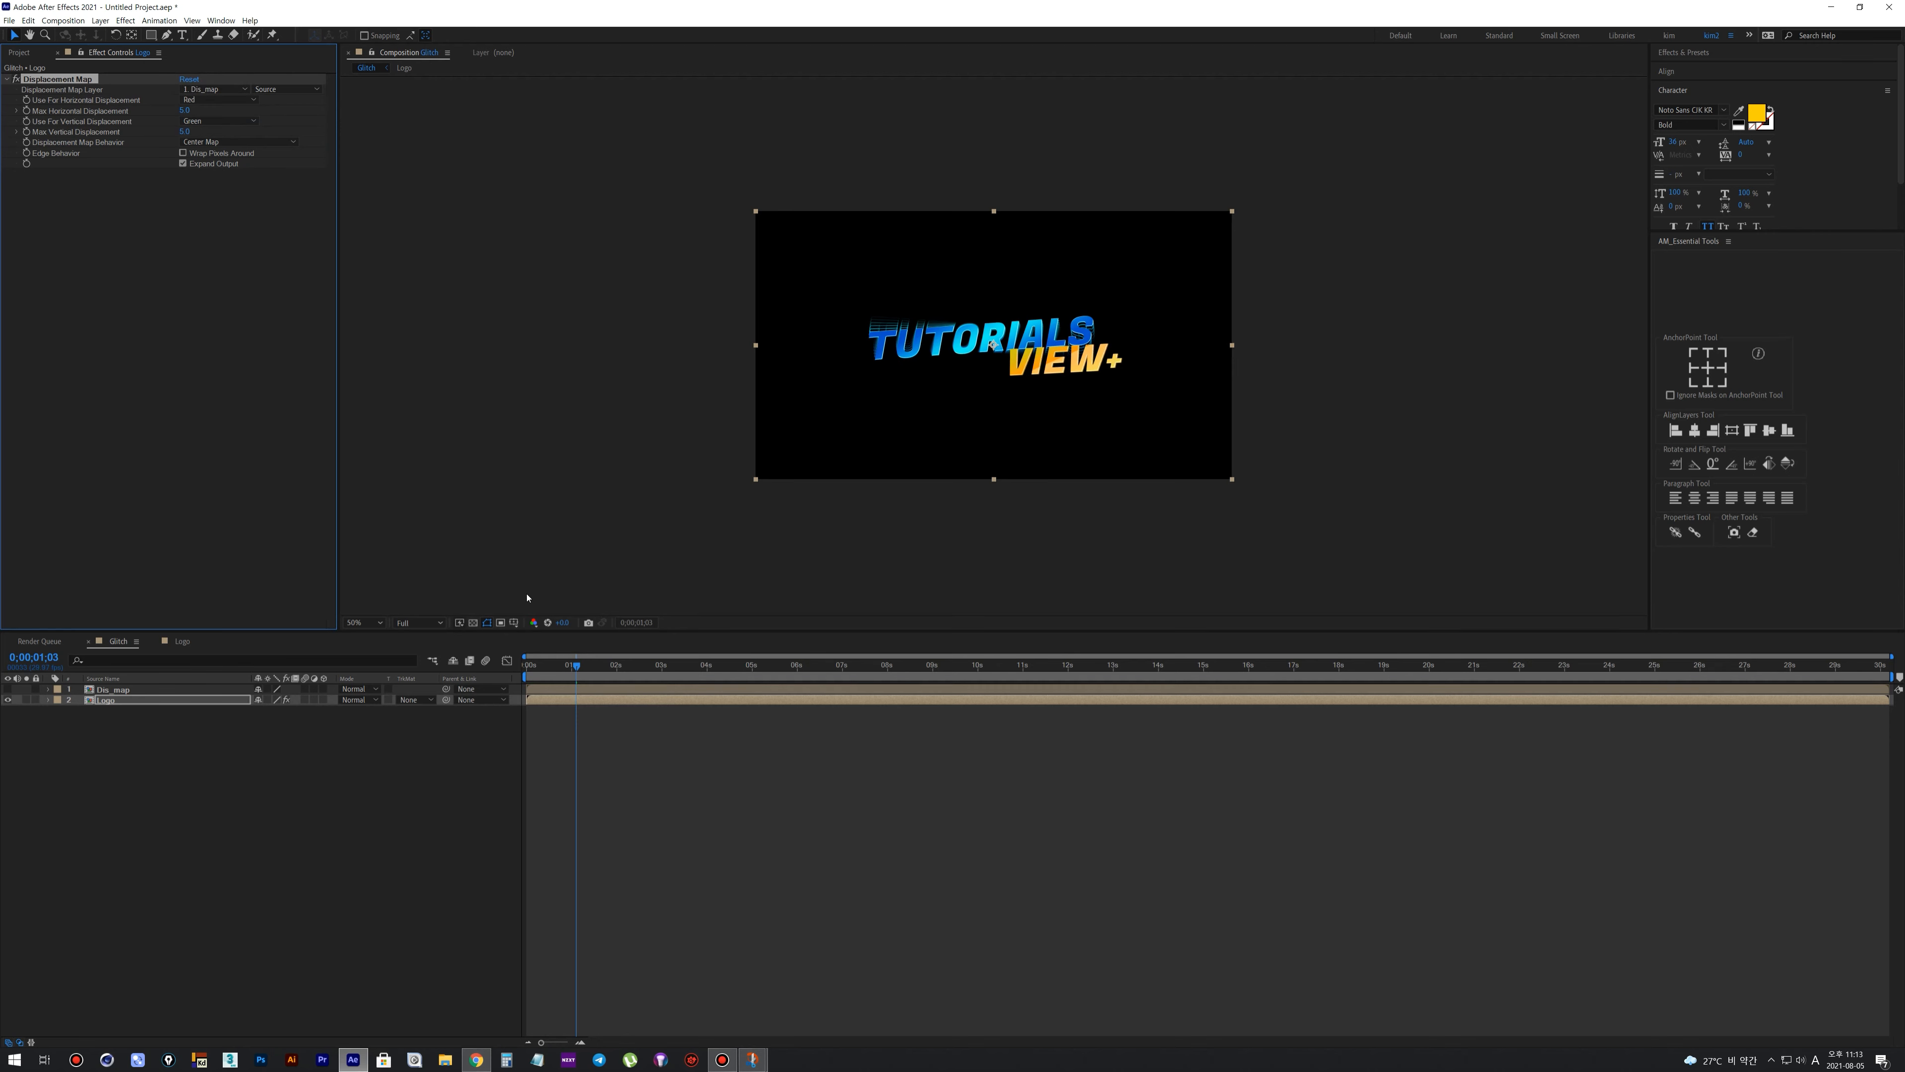
Preview the displaced logo from the start of the composition at a closer timeline and viewer zoom
left_click_drag(537, 669, 552, 669)
key("space")
key("equal")
key("equal")
key("equal")
key("Home")
key("space")
scroll(918, 438, "up", 1)
left_click(706, 666)
At 0;00;00;09, set the Displacement Map's max vertical displacement to 0 and max horizontal displacement to 100, and preview the glitch
left_click_drag(553, 666, 636, 666)
left_click(184, 131)
type("0")
key("shift+Tab")
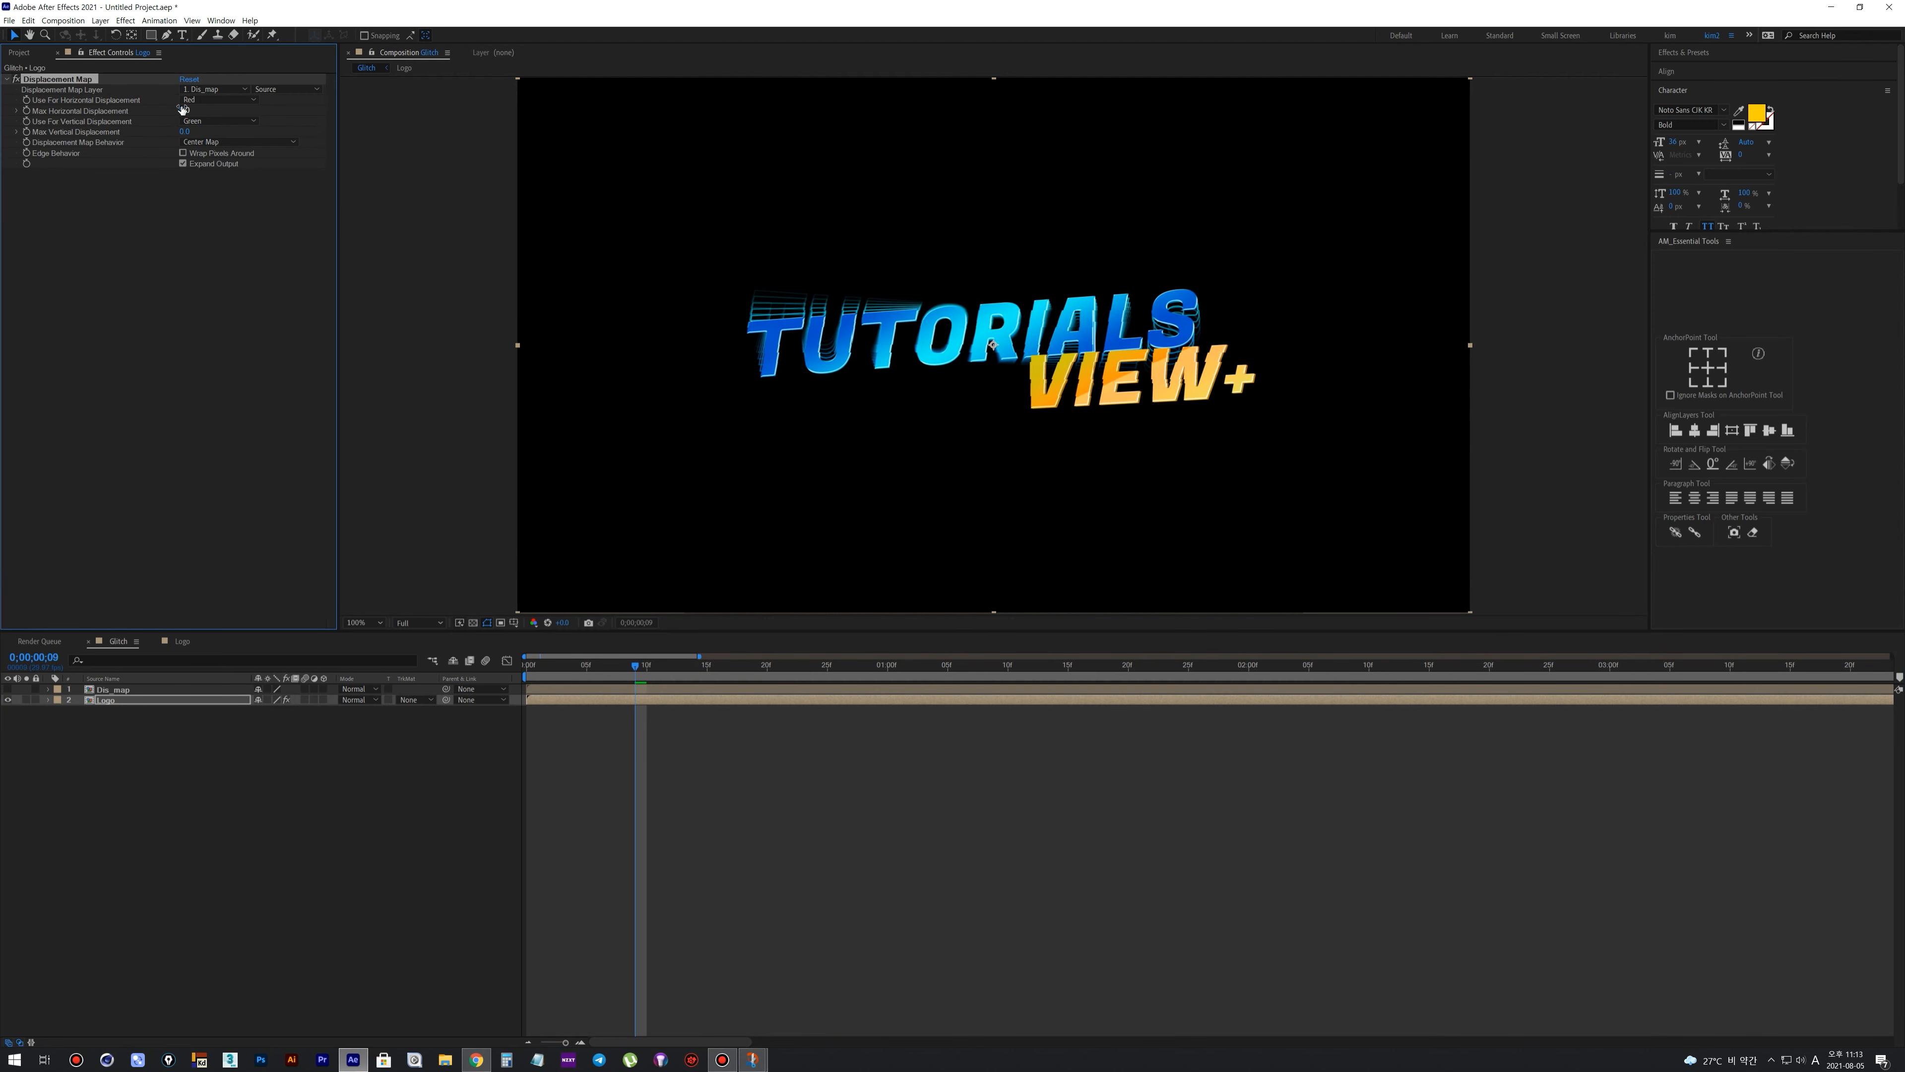
key("Return")
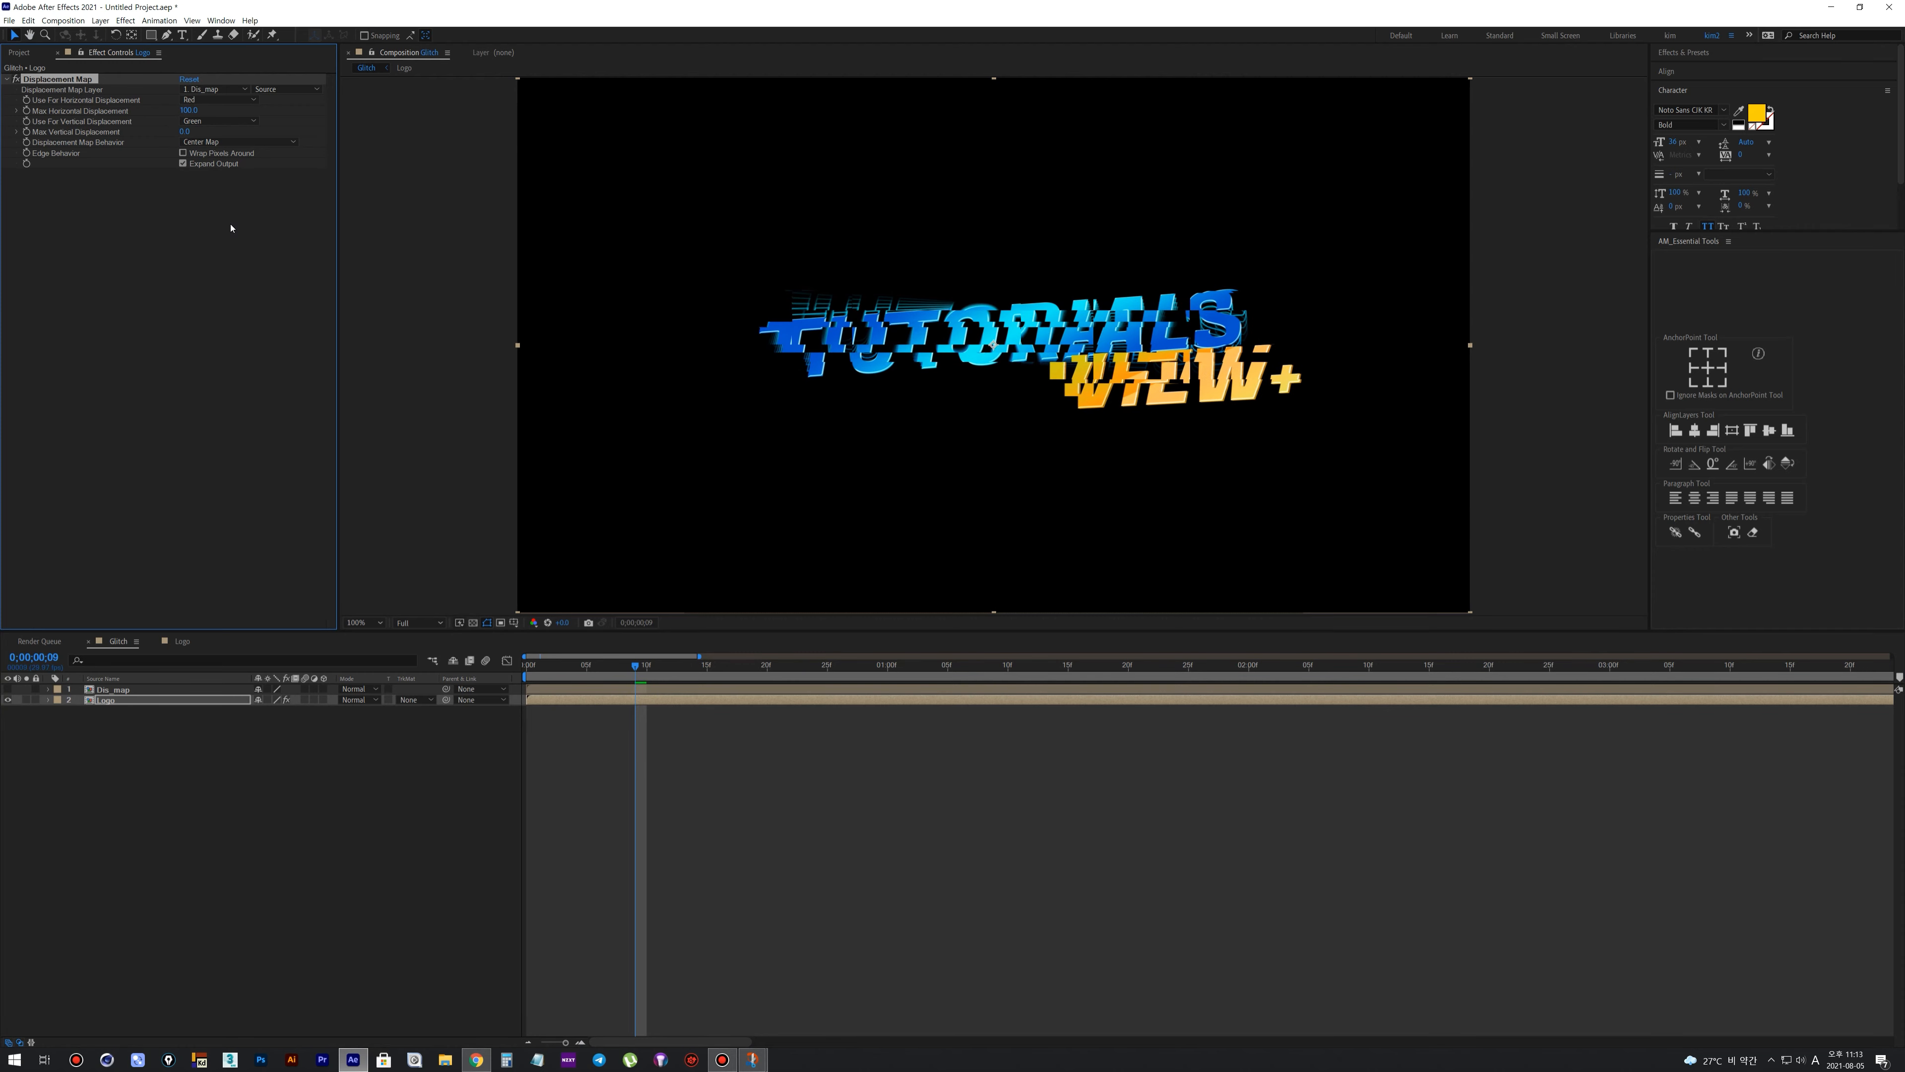
key("space")
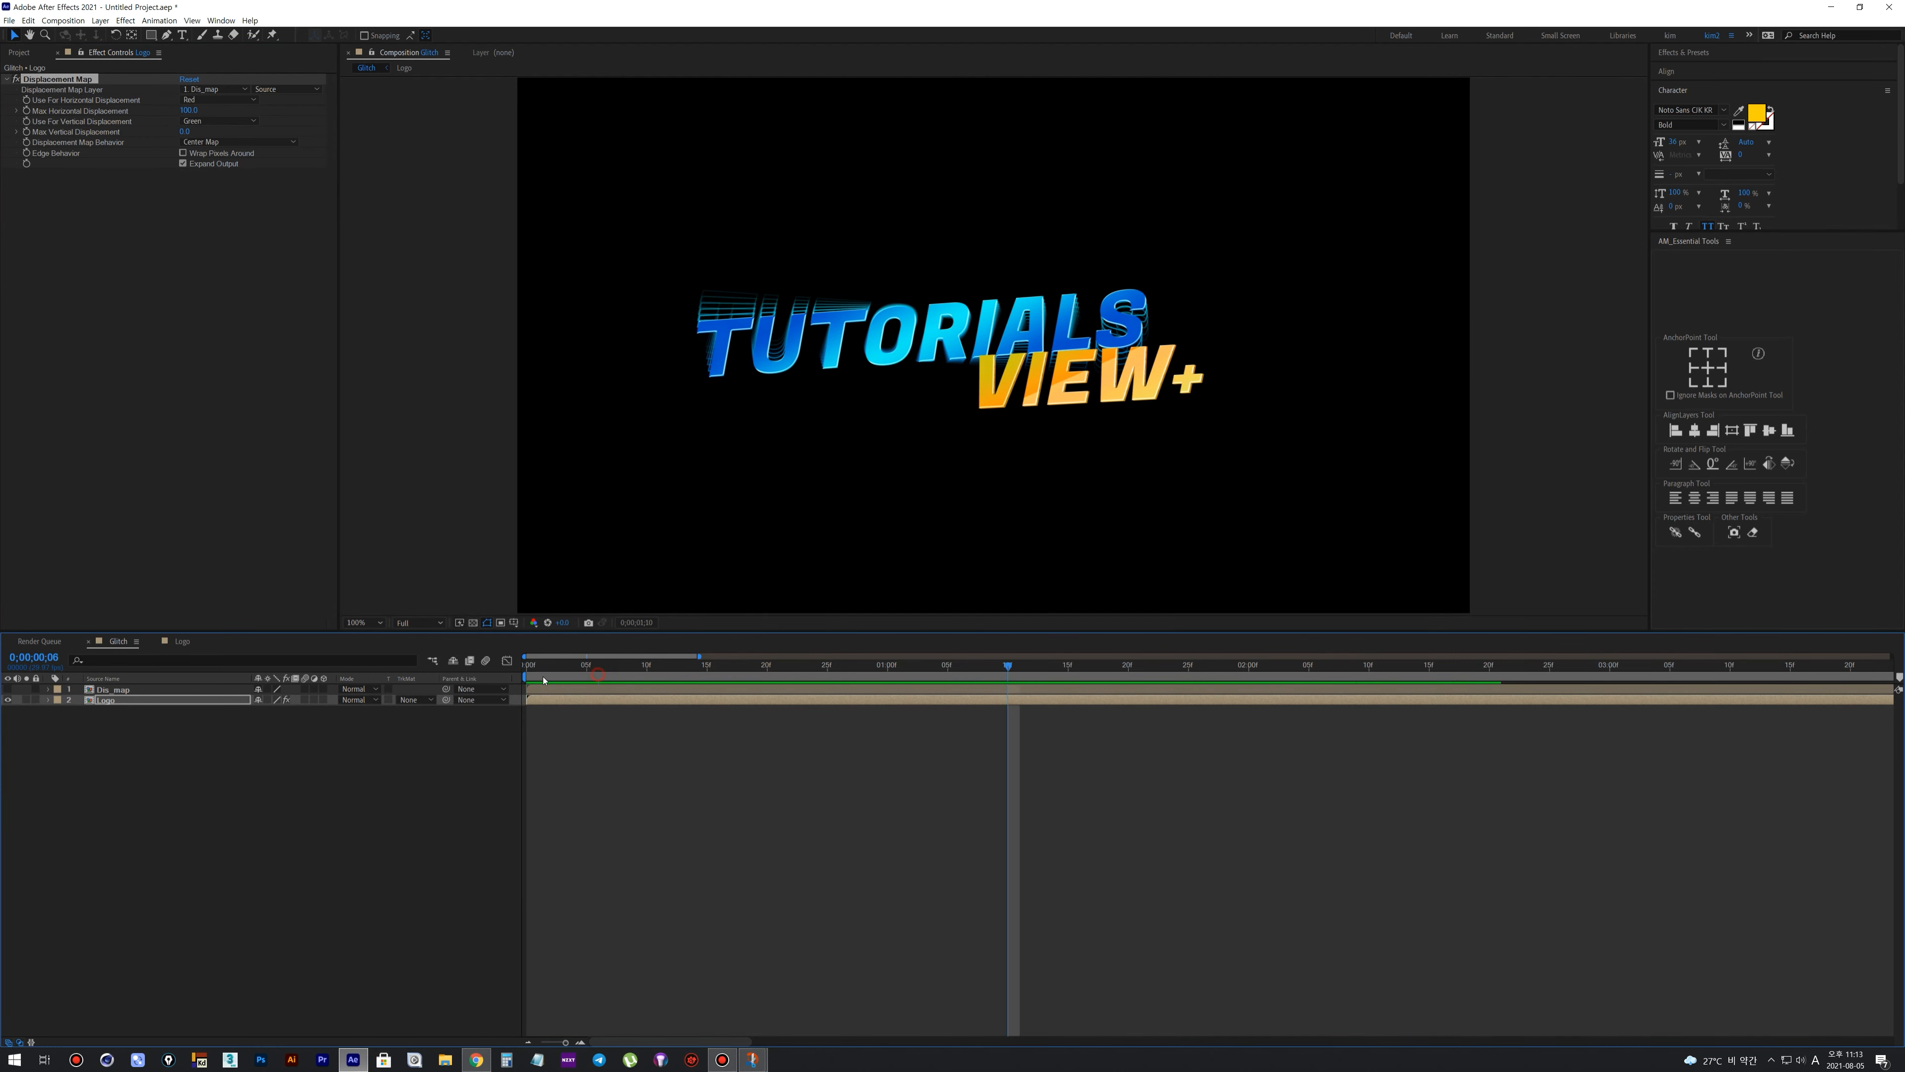
Place the Set Matte effect above Displacement Map on the Logo layer and duplicate Displacement Map three times
left_click(947, 666)
left_click_drag(52, 174, 52, 79)
left_click(58, 153)
key("ctrl+d")
key("ctrl+d")
key("ctrl+d")
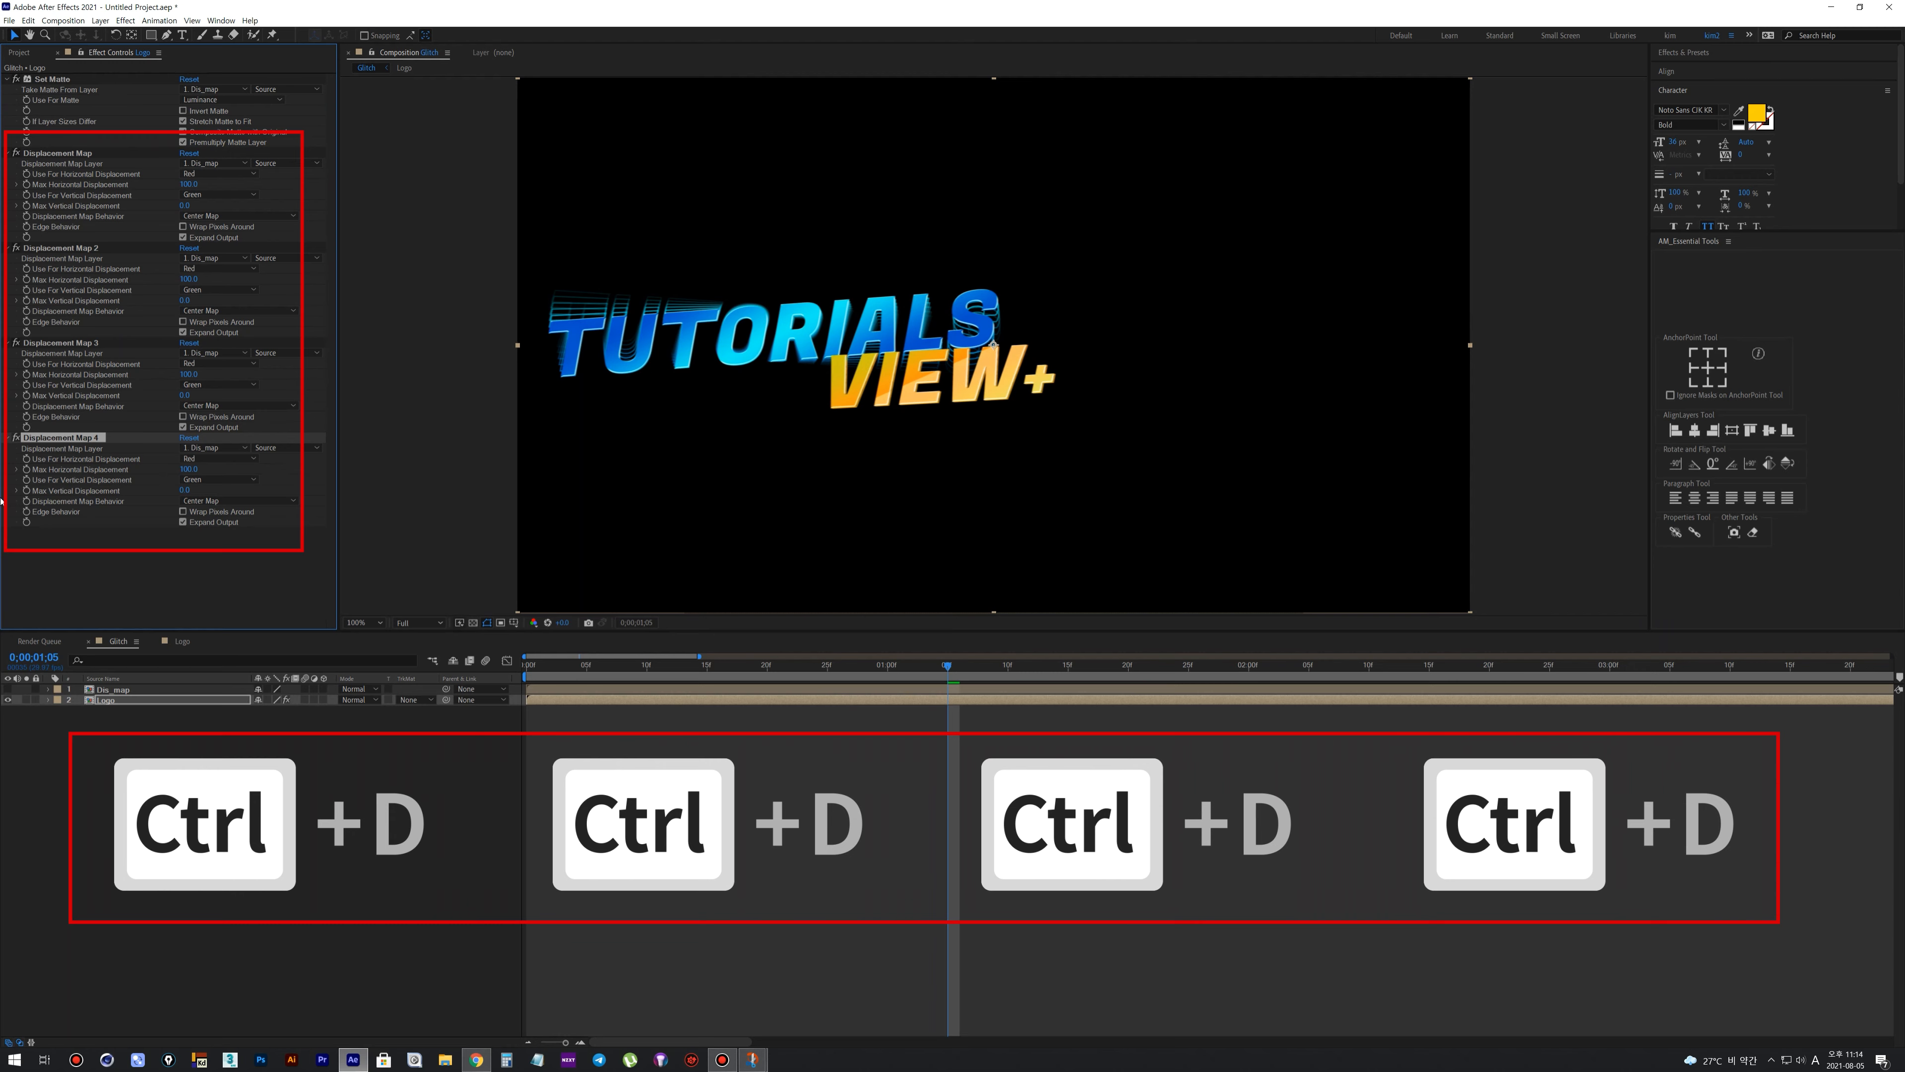
left_click_drag(527, 666, 827, 683)
key("space")
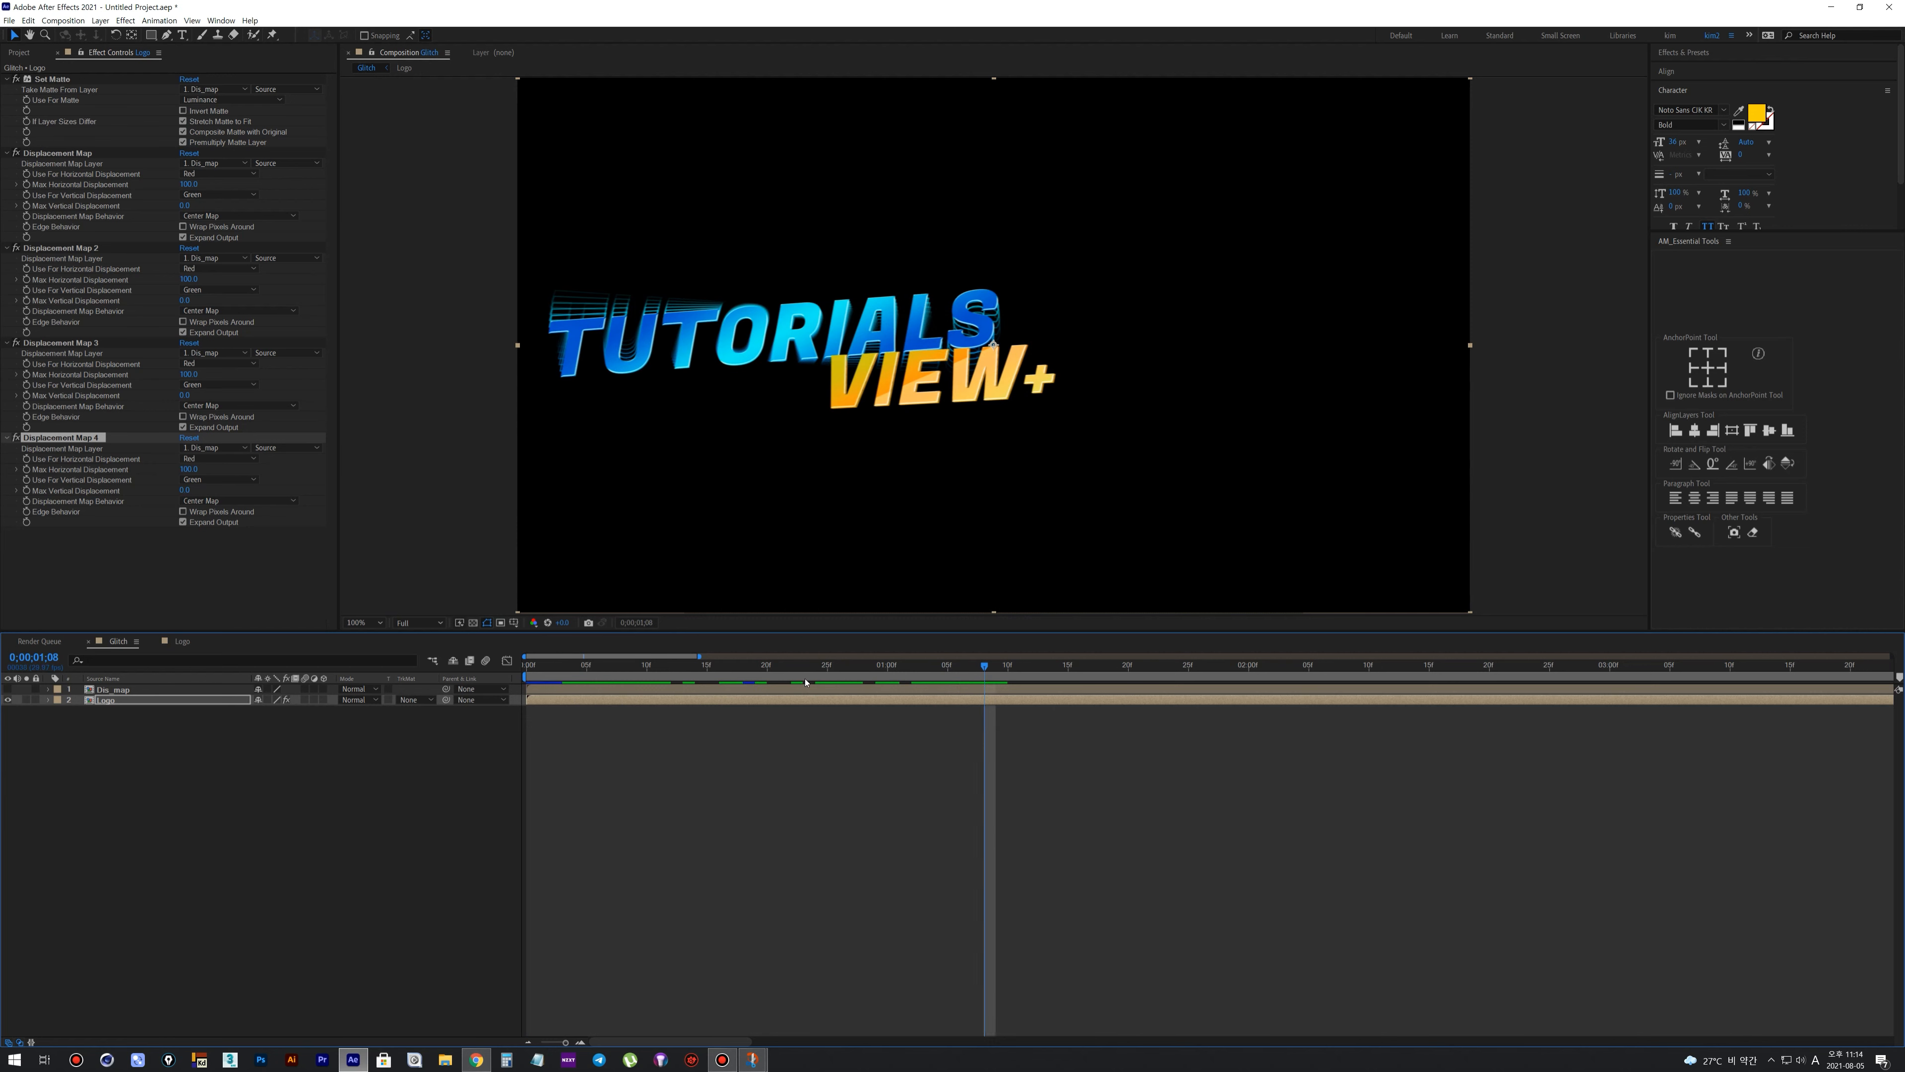
Apply a Transform effect to the Logo layer and increase its X position until the logo is centred within the title-safe guides
right_click(800, 701)
mouse_move(862, 863)
mouse_move(975, 471)
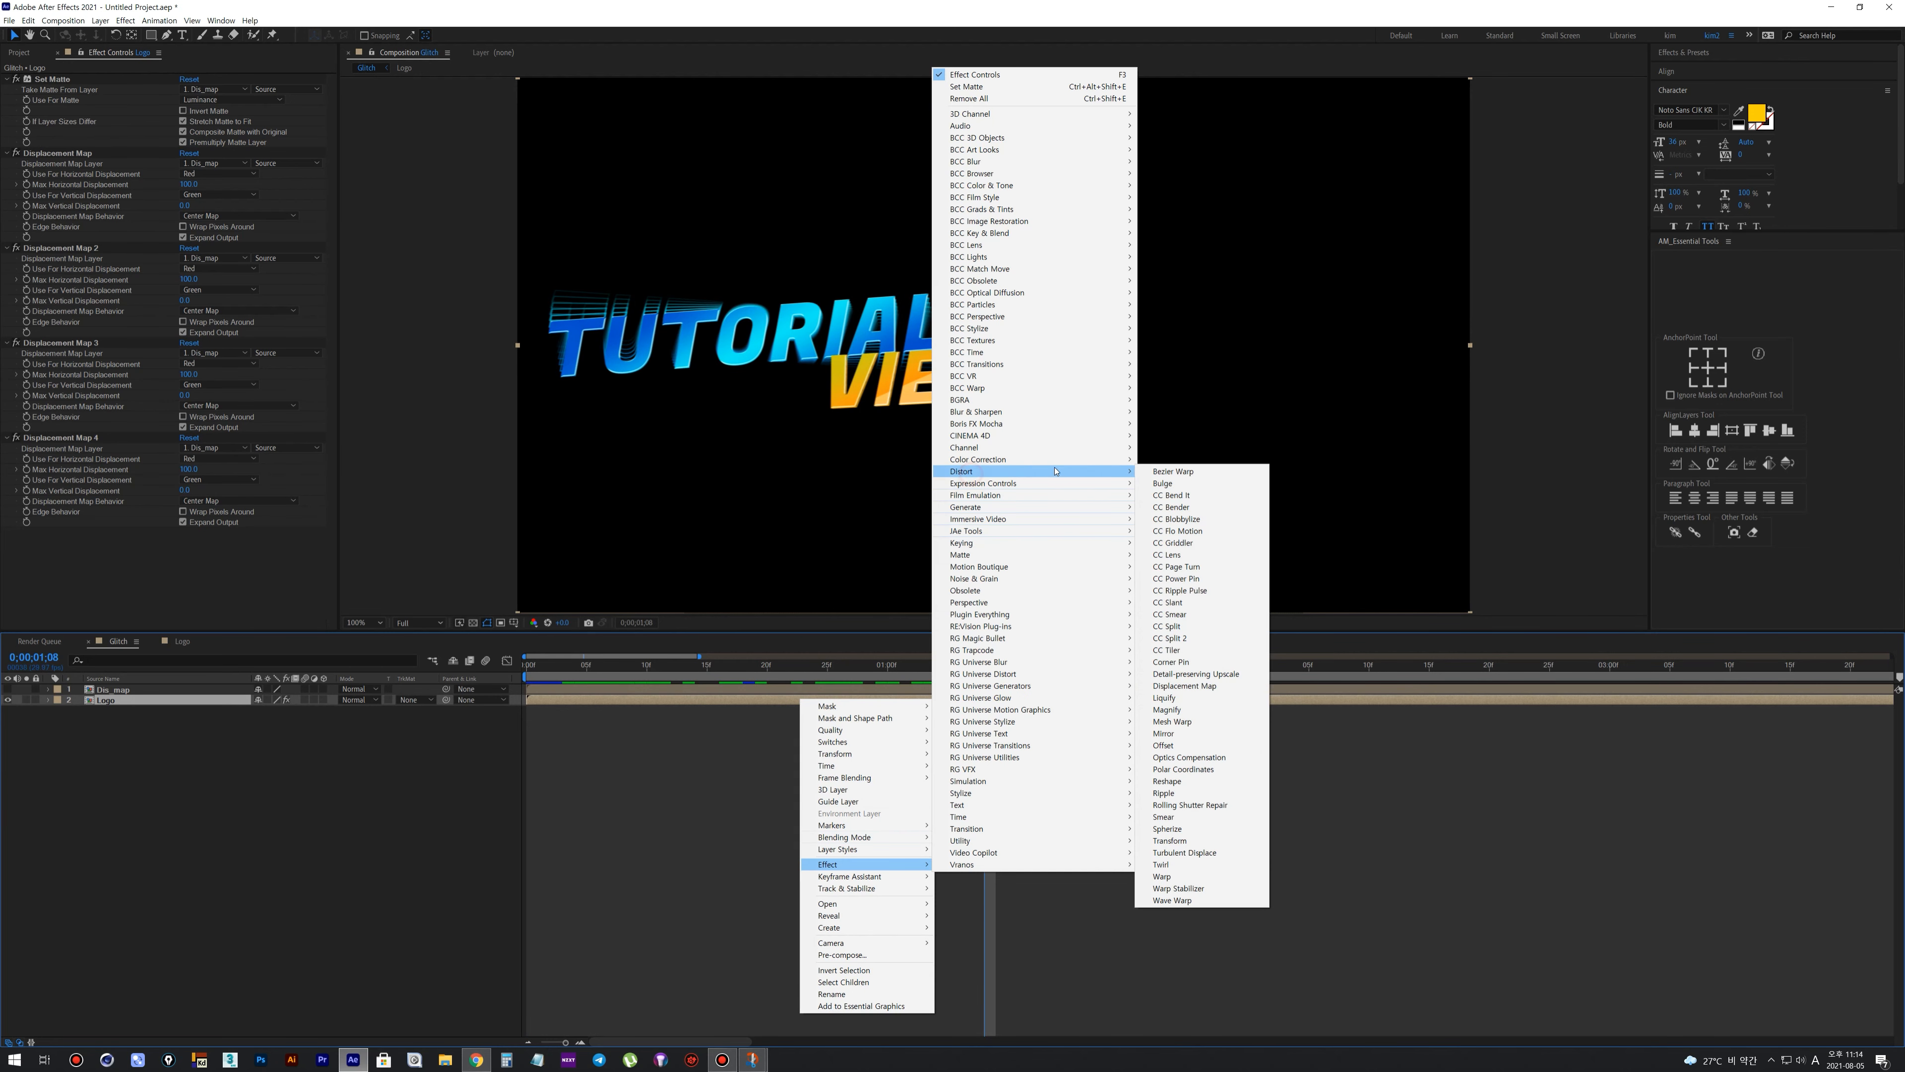
left_click(1195, 841)
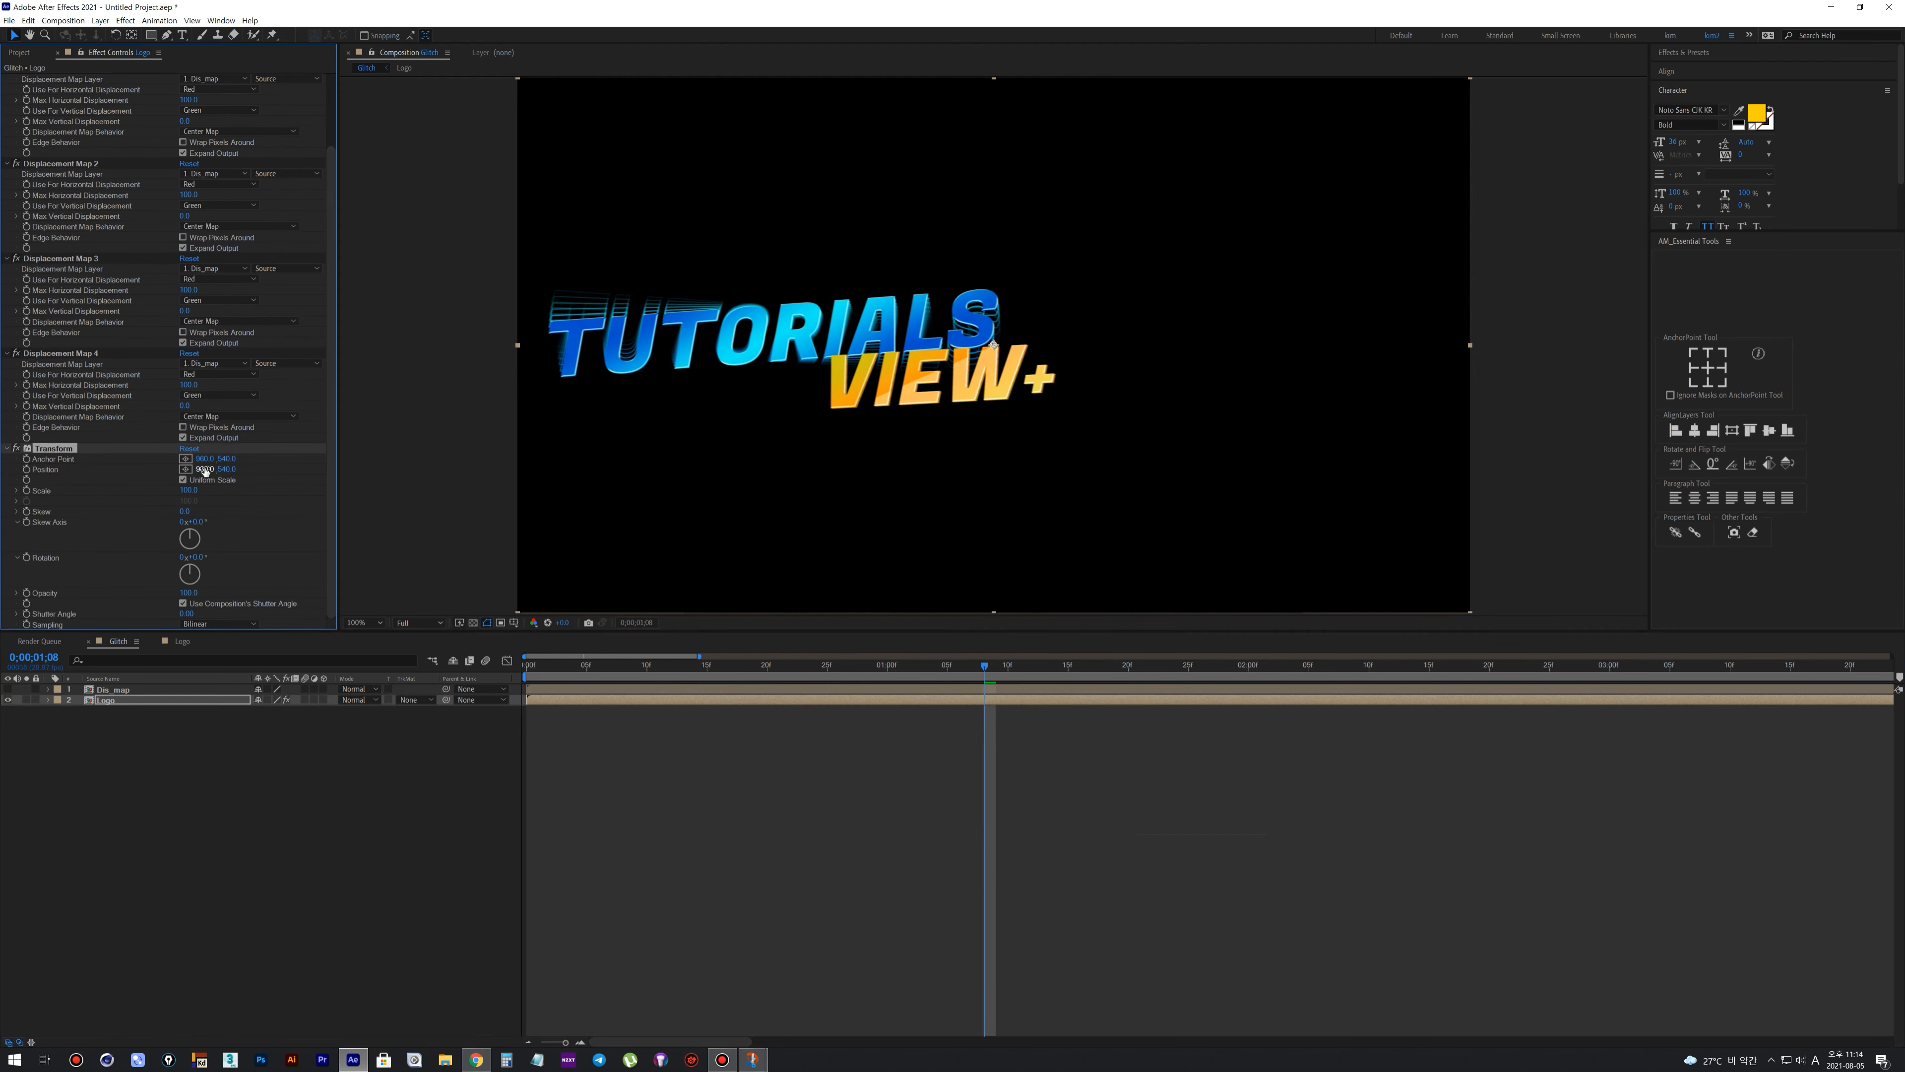
key("apostrophe")
left_click_drag(205, 470, 451, 475)
left_click_drag(565, 665, 525, 661)
key("space")
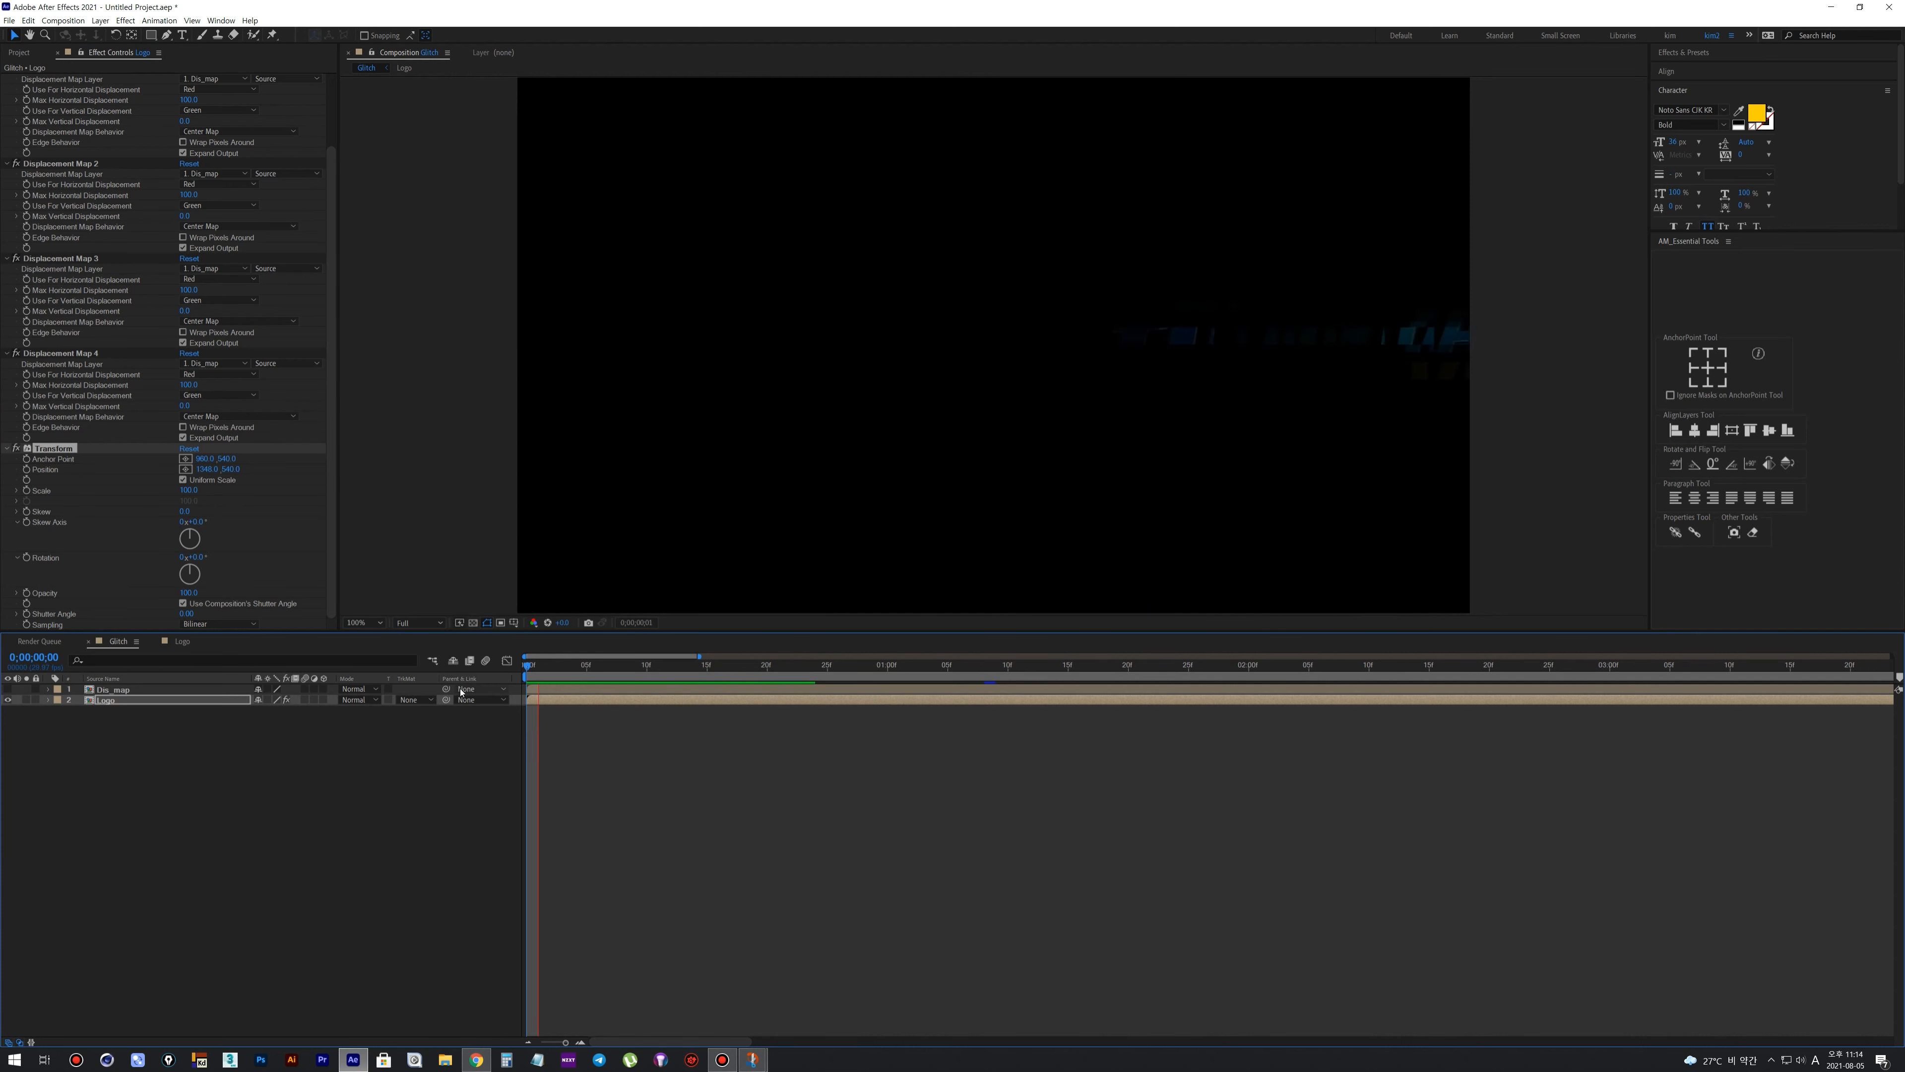
Shorten the work area to end at about 0;00;02;19 and preview the logo reveal
left_click_drag(935, 665, 1221, 685)
key("space")
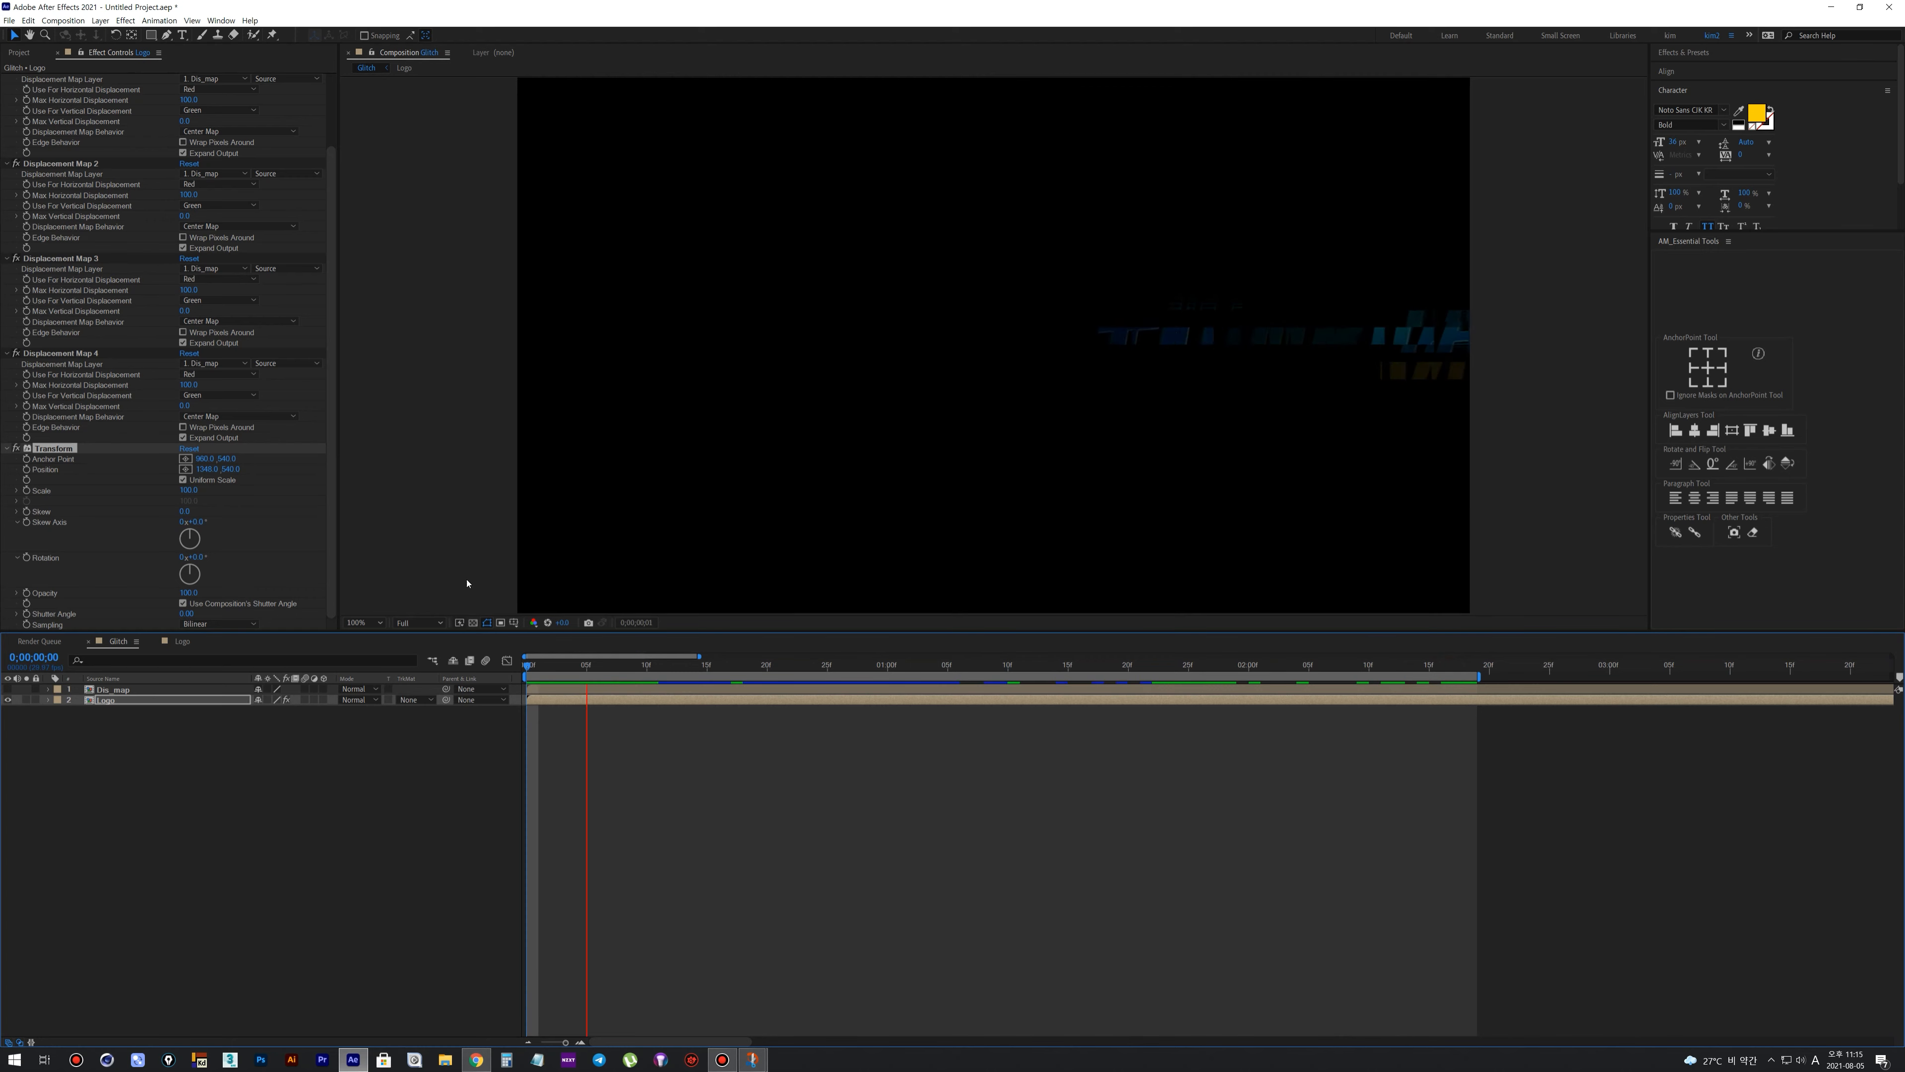
left_click_drag(936, 665, 1118, 689)
left_click(80, 789)
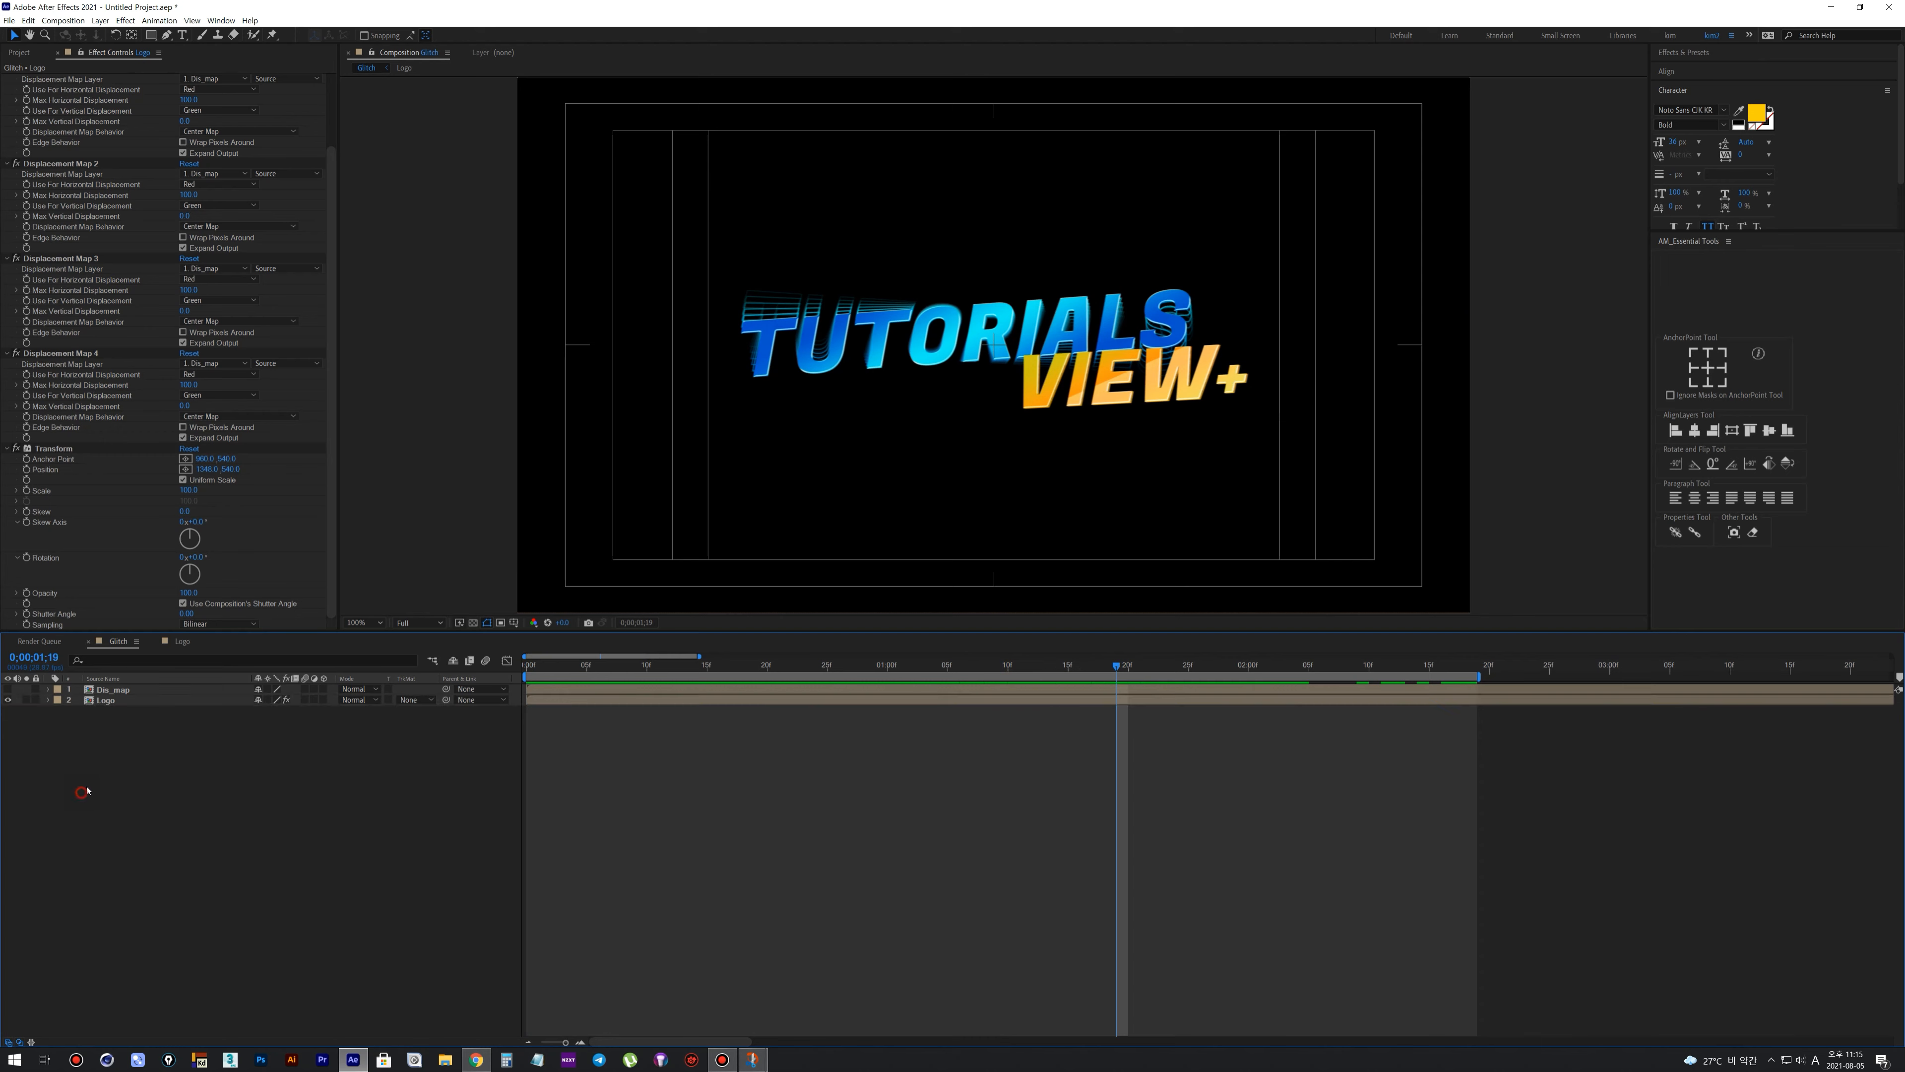
Collapse all effects on the Logo layer and move the current time to 0;00;01;18
left_click(7, 448)
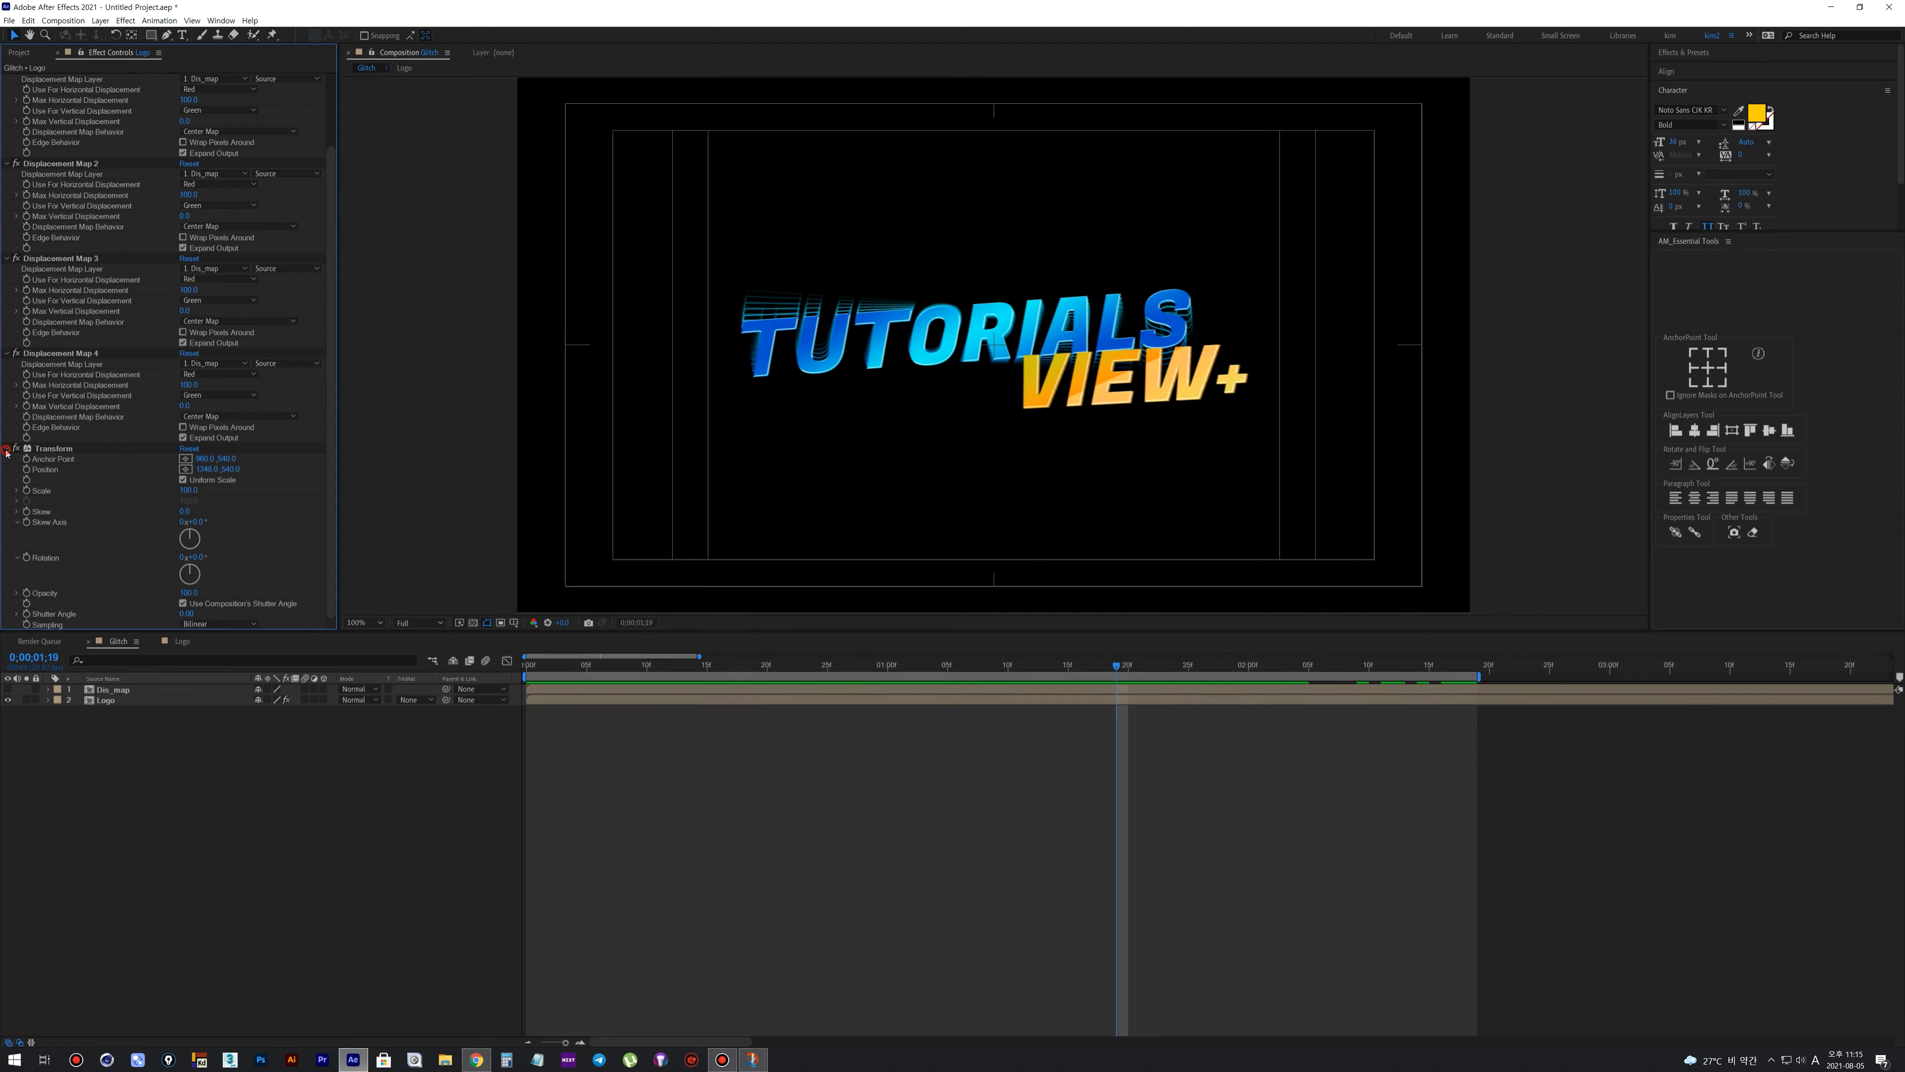
key("ctrl+a")
left_click(7, 438)
left_click(125, 739)
mouse_move(1116, 667)
left_mouse_down()
mouse_move(1029, 694)
mouse_move(1105, 694)
left_mouse_up()
left_click(3, 777)
Duplicate the Logo layer and rename the upper copy glow_logo
left_click(106, 700)
key("ctrl+d")
left_click(86, 797)
left_click(109, 699)
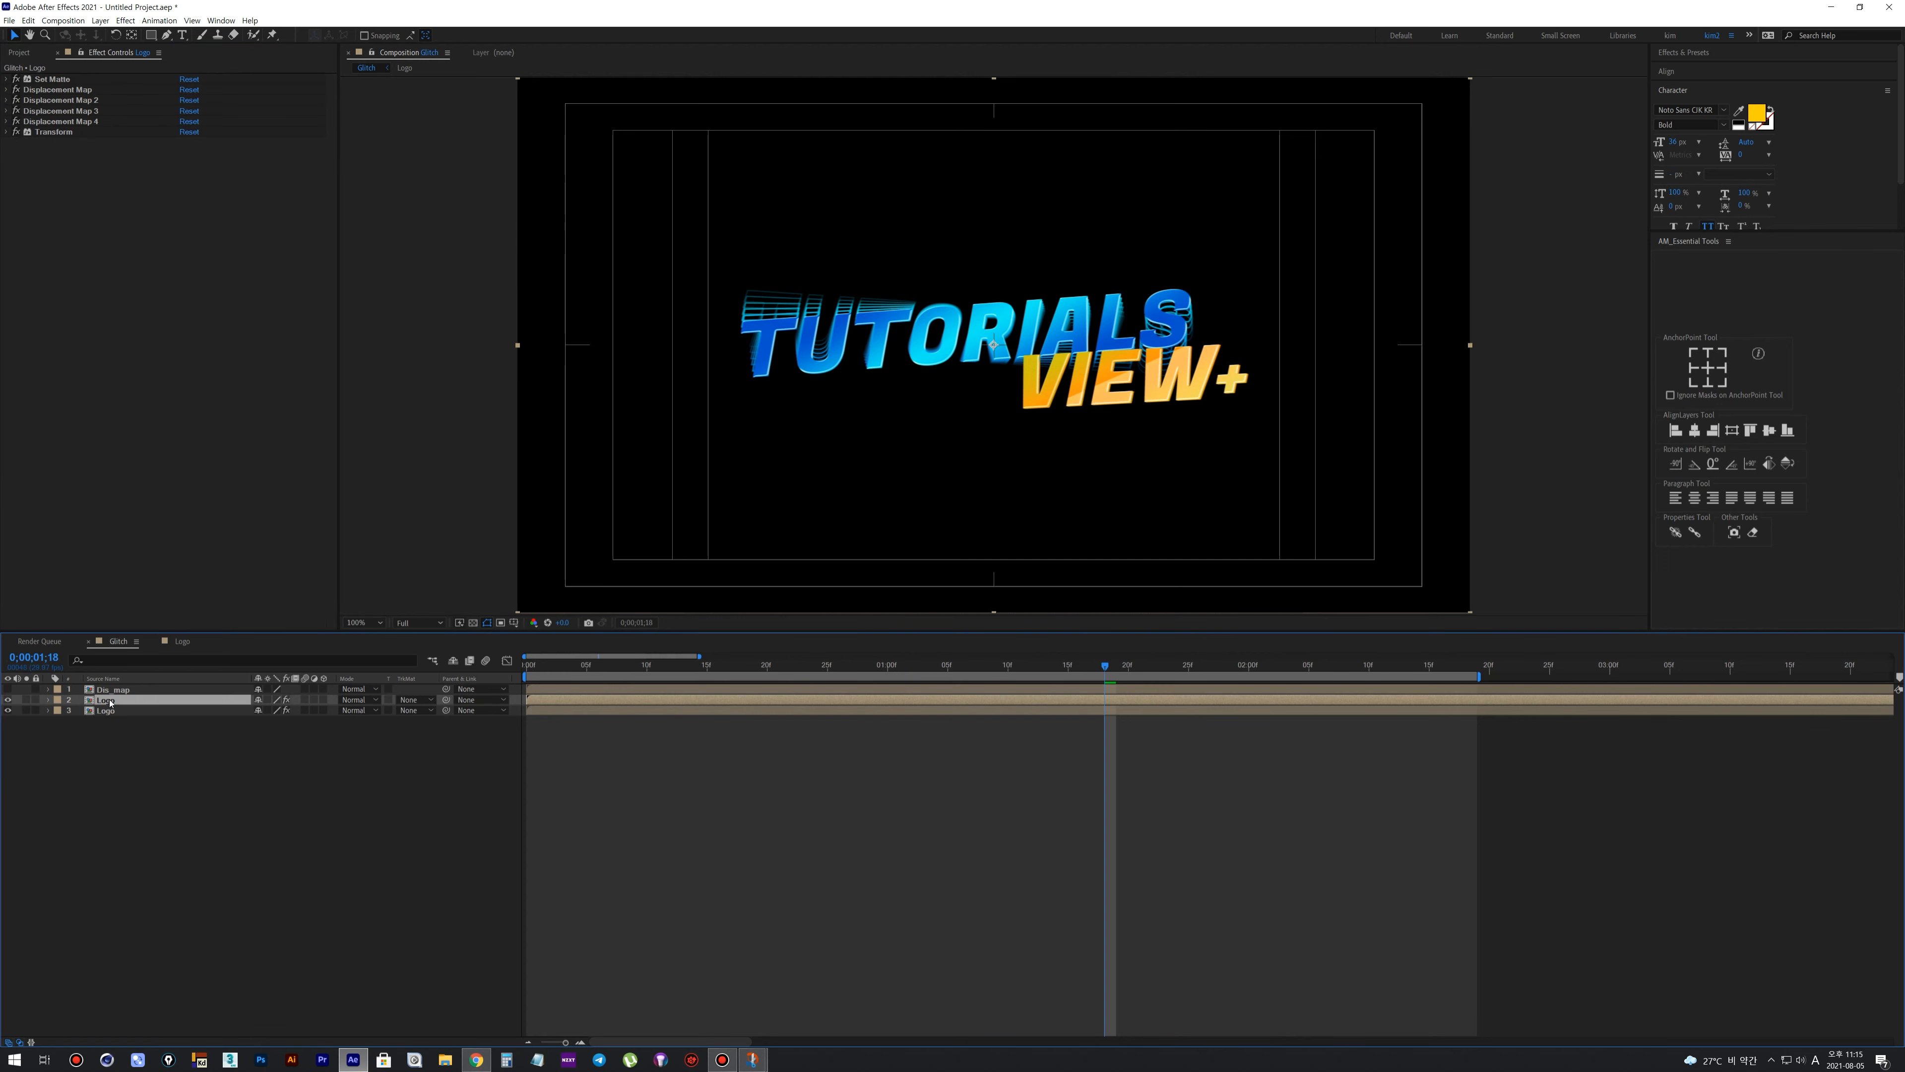
key("Return")
type("glow_l")
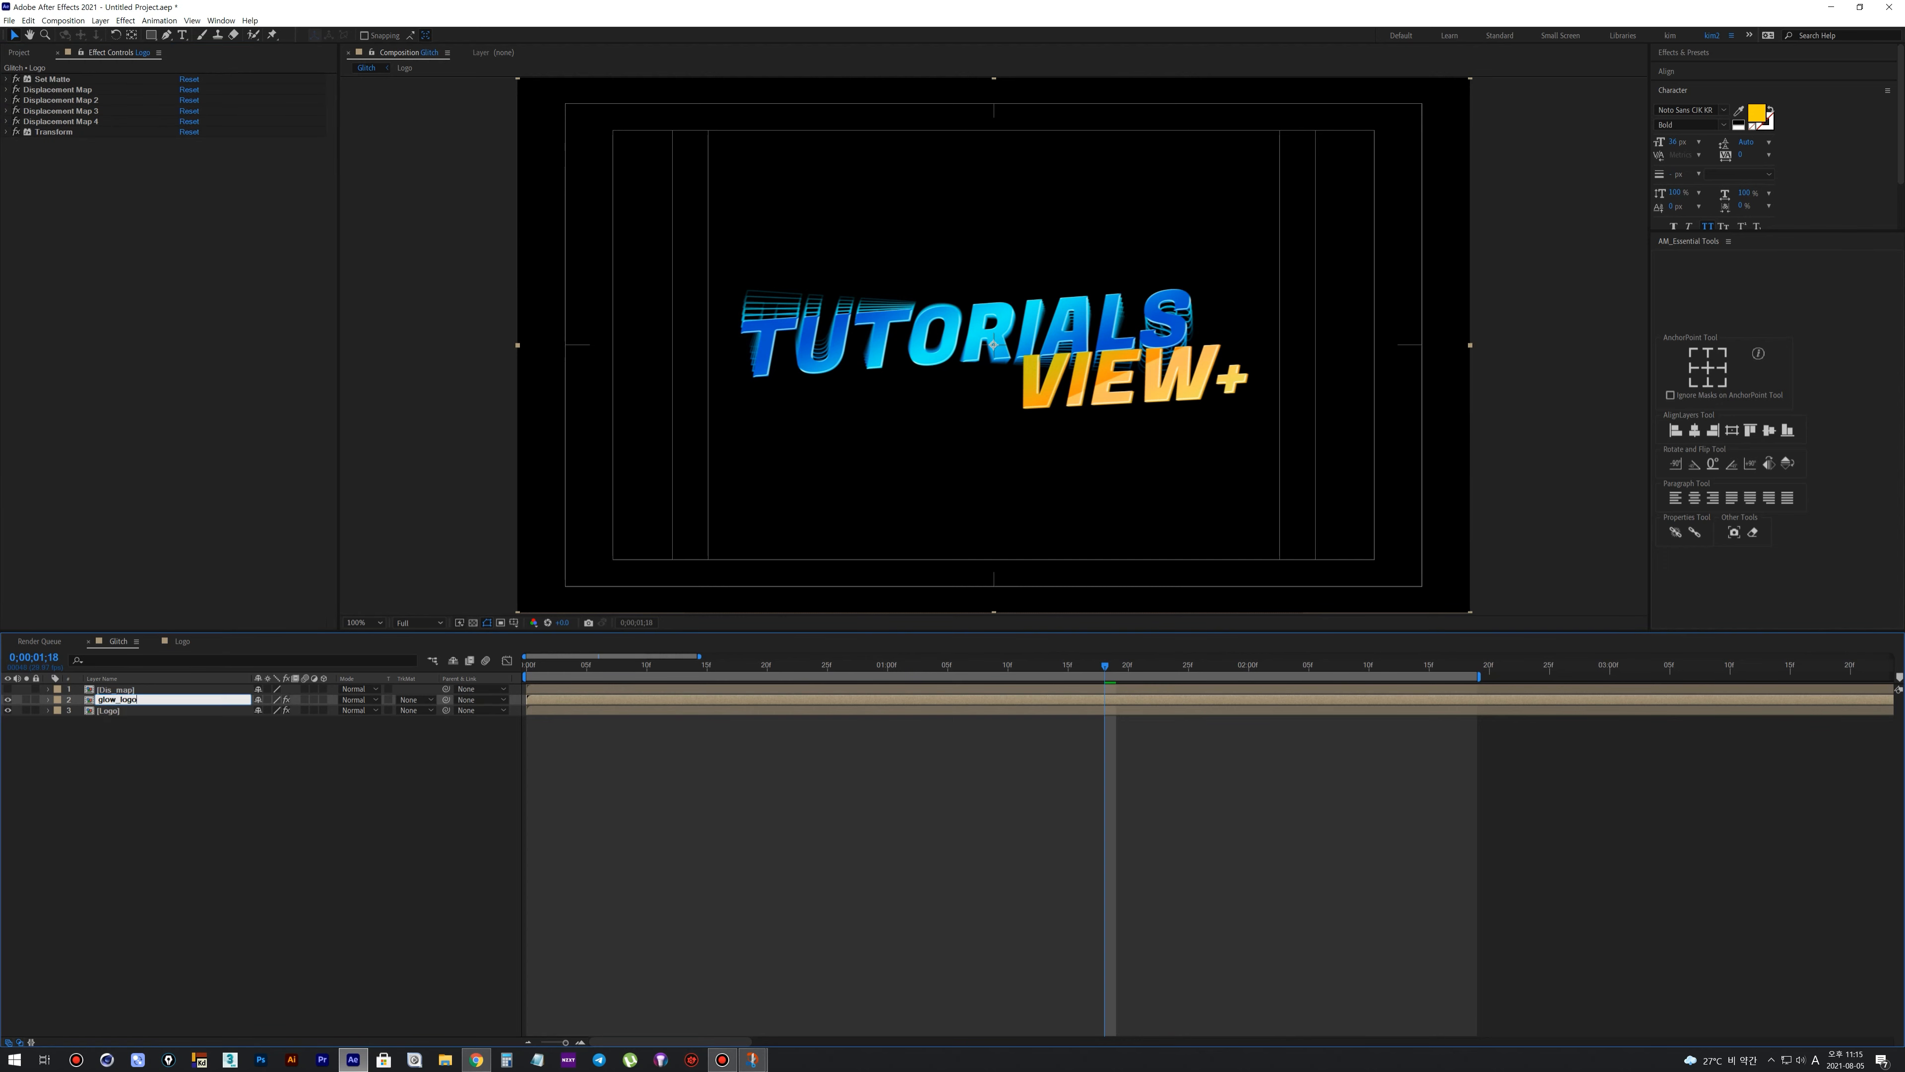
type("ogo")
key("Return")
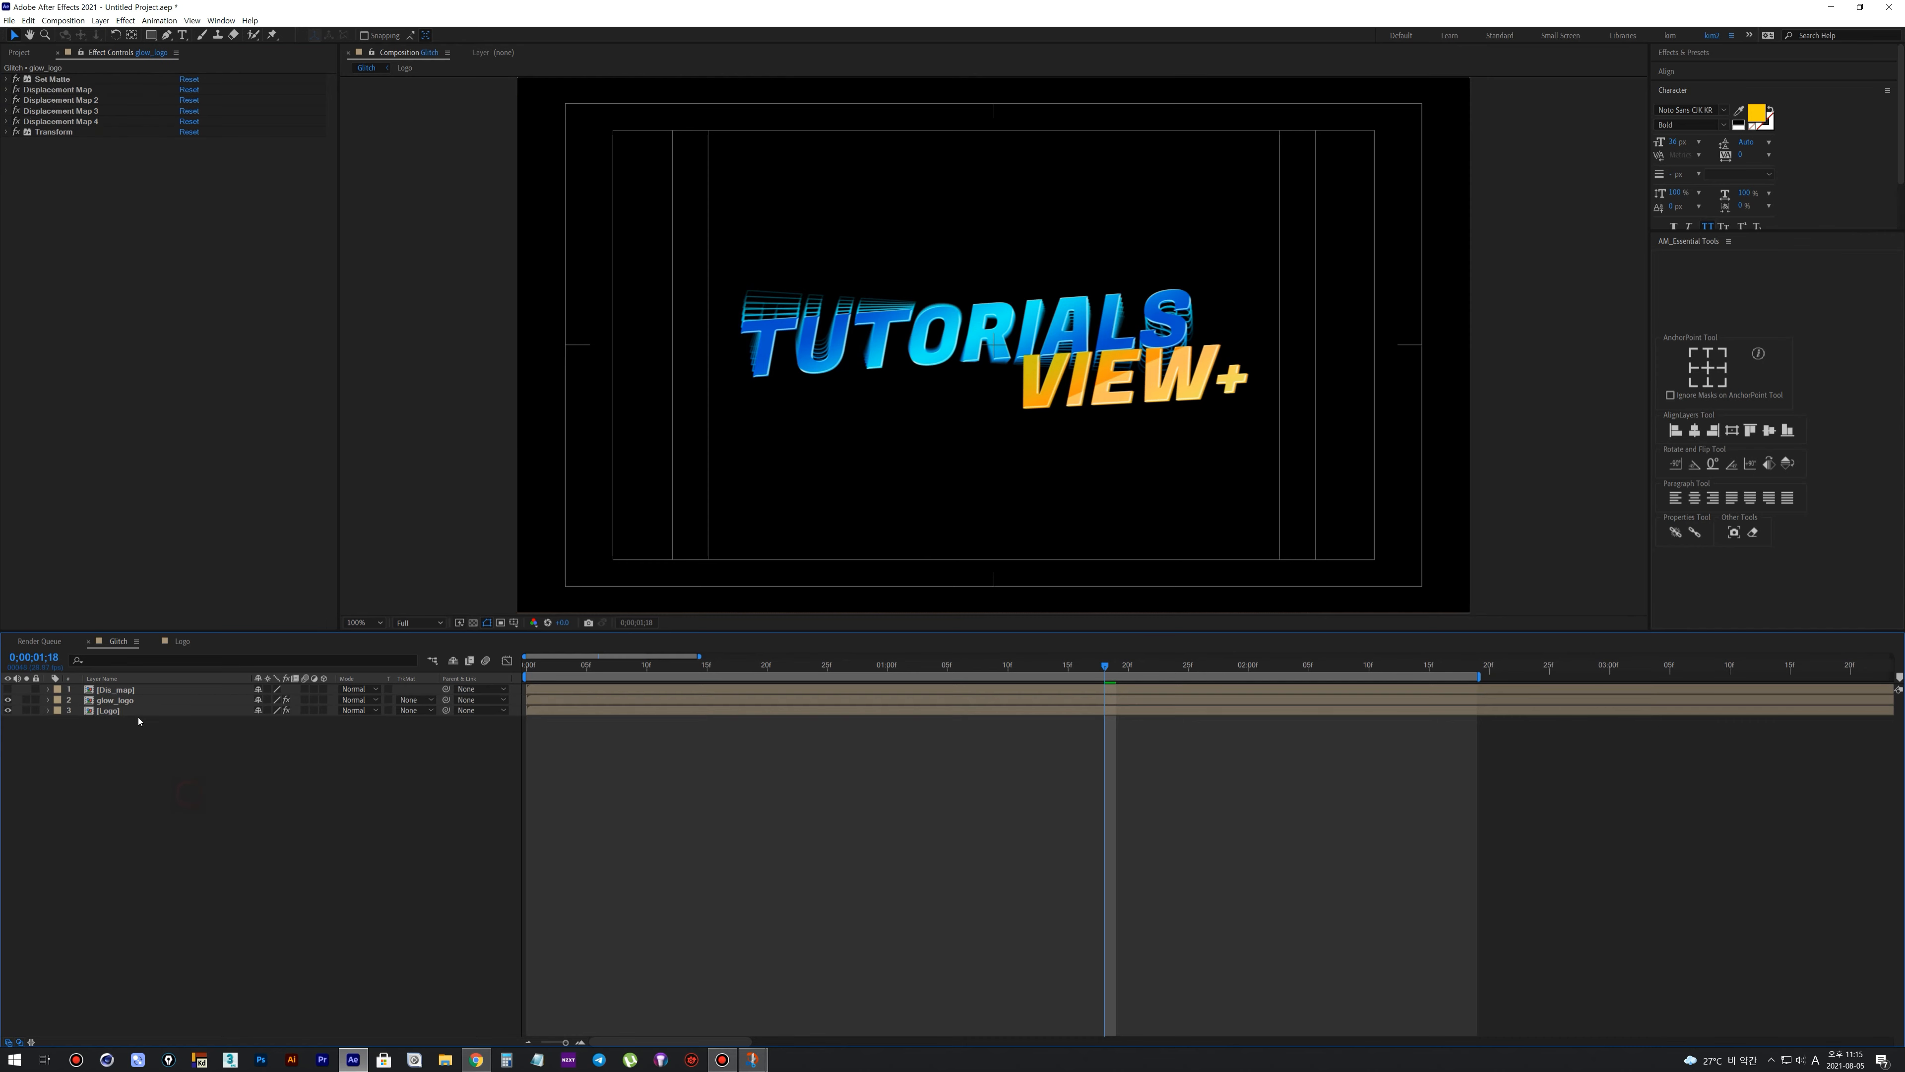
Apply the Colorama color correction effect to the glow_logo layer
right_click(125, 703)
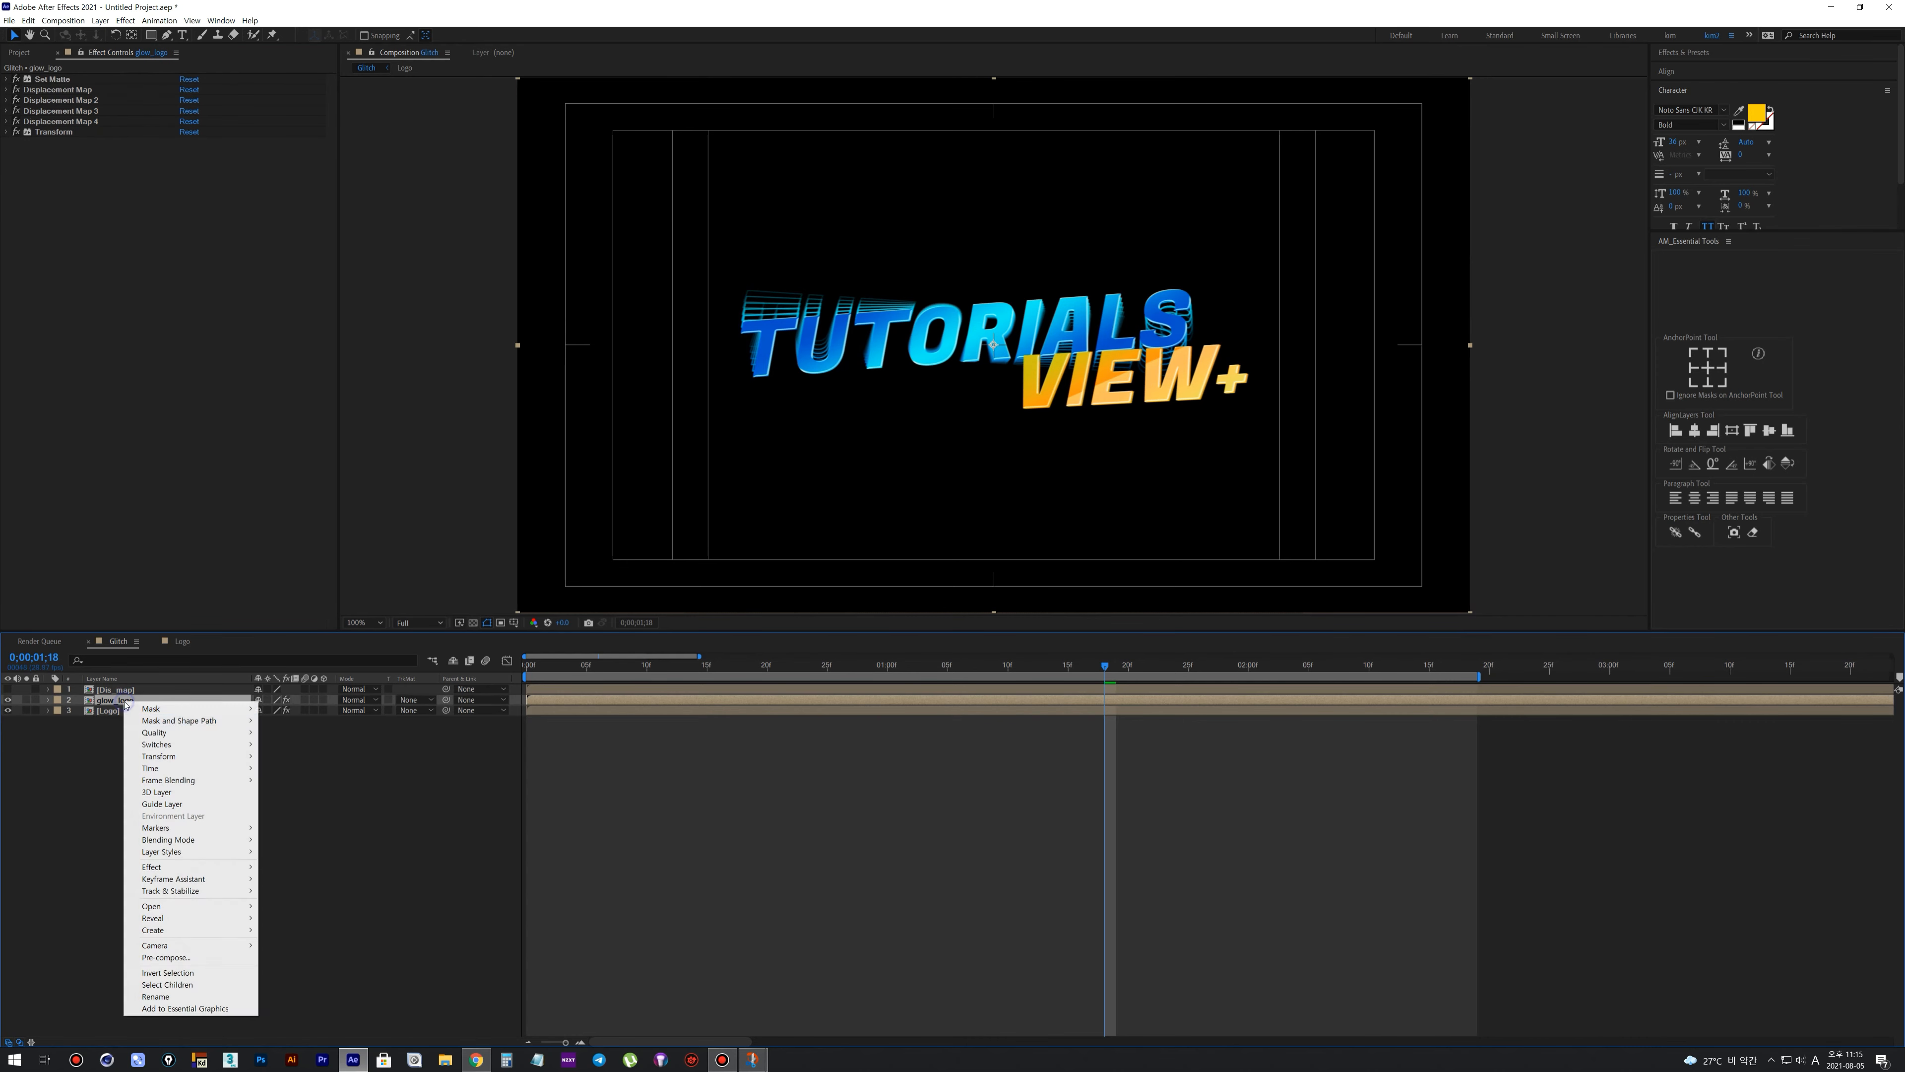
mouse_move(188, 867)
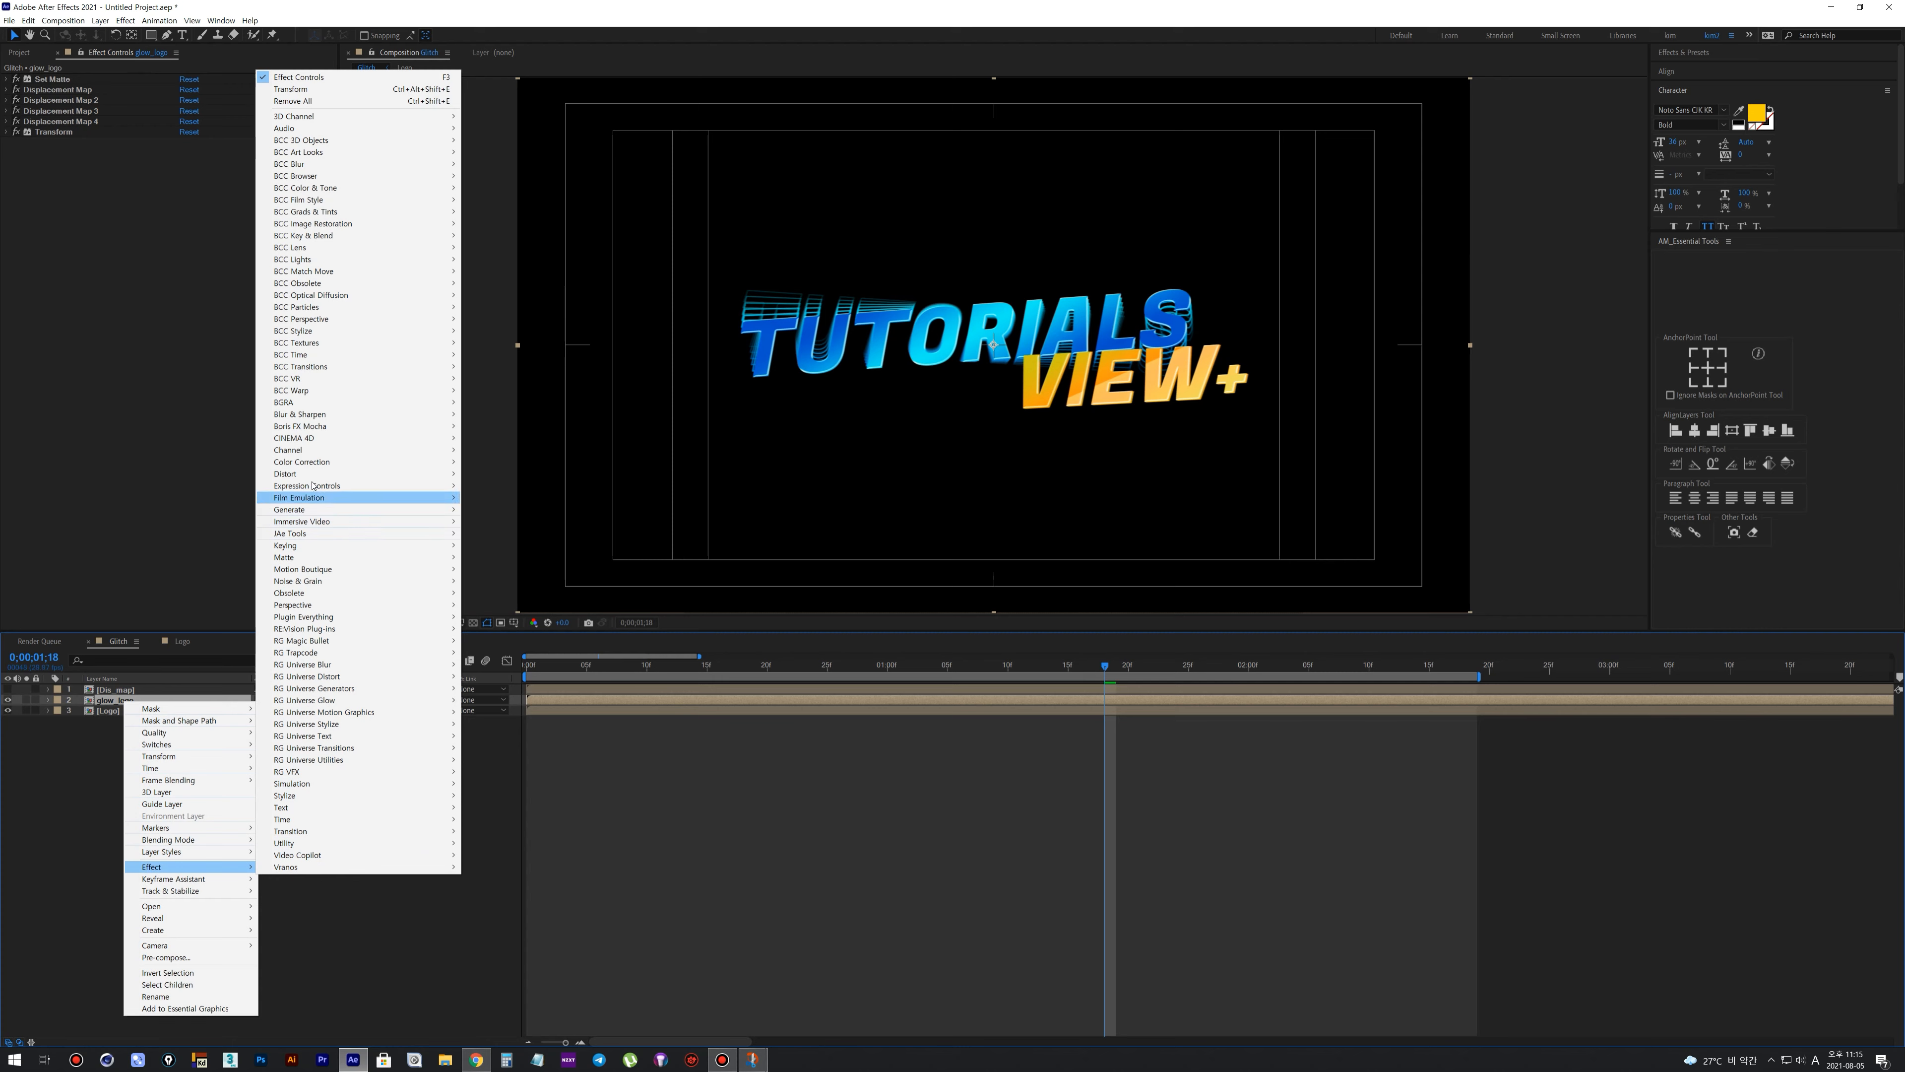
mouse_move(326, 462)
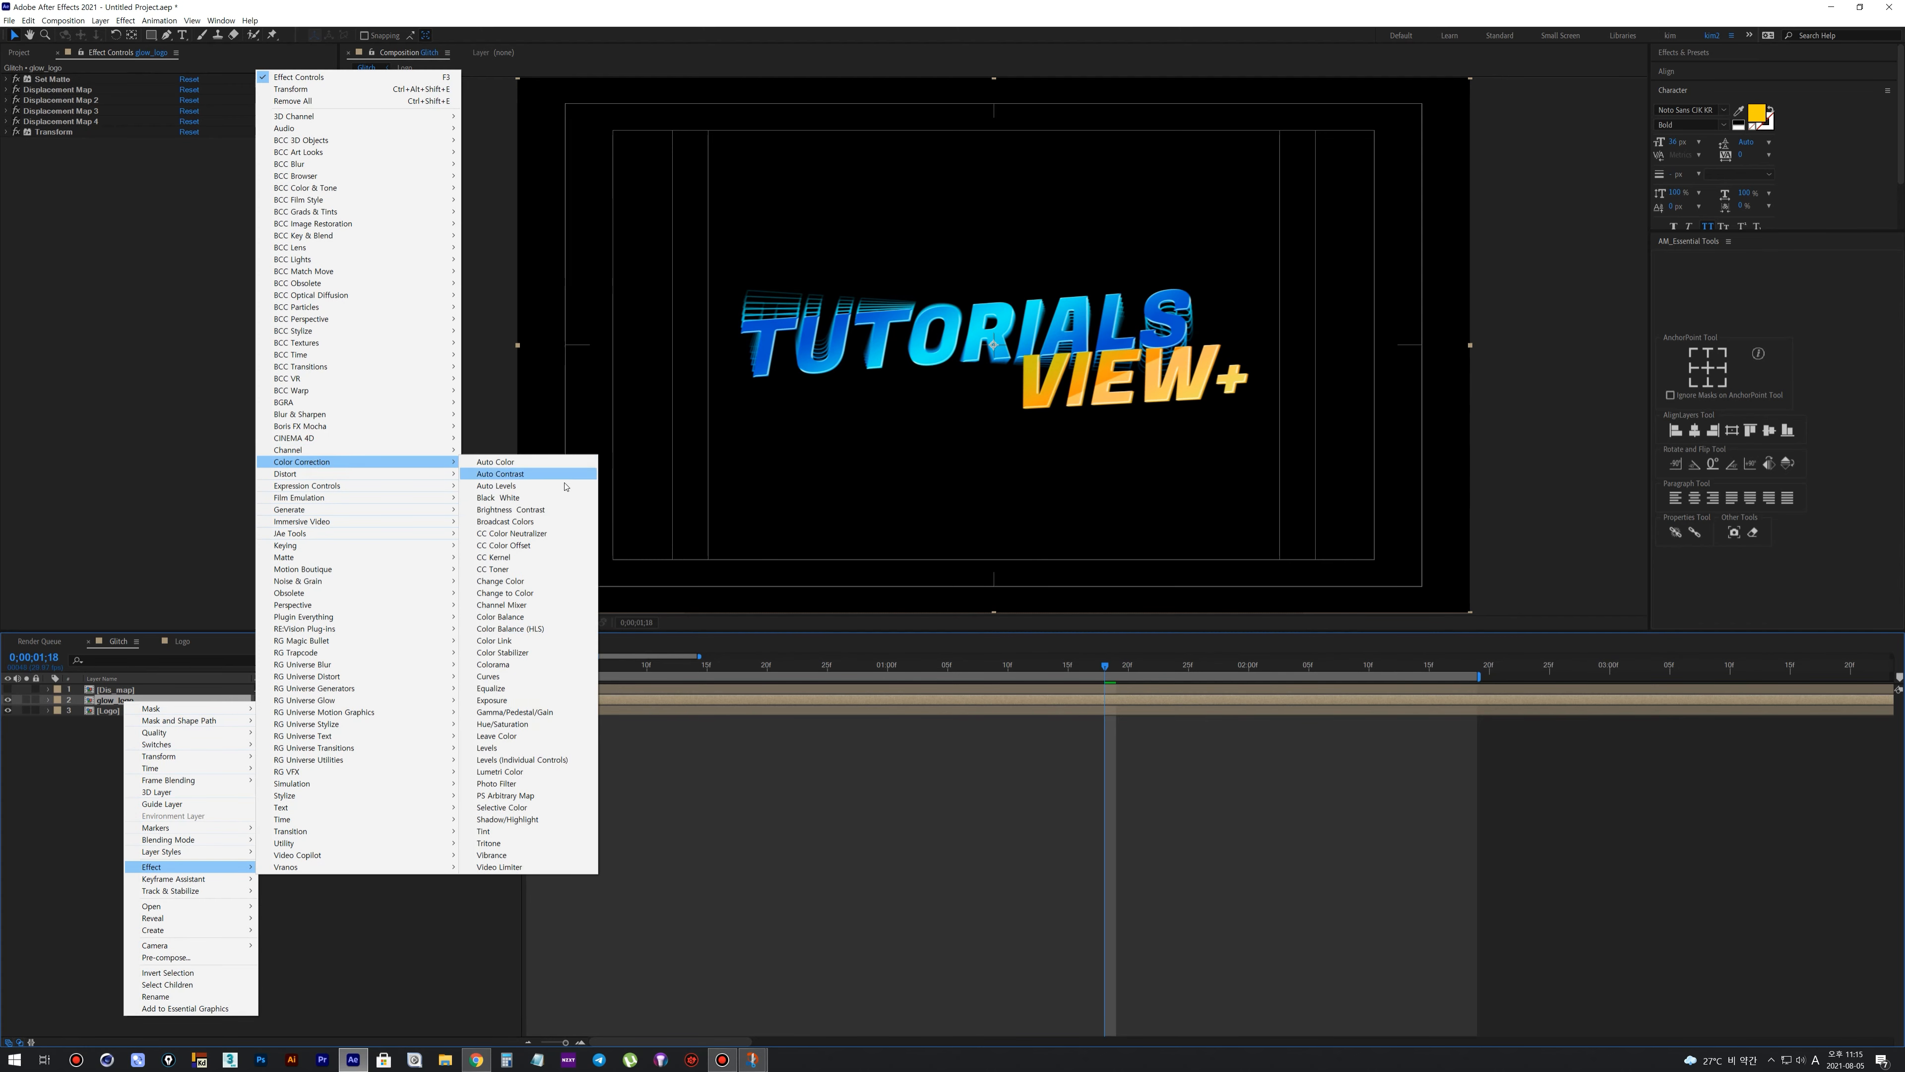
left_click(505, 666)
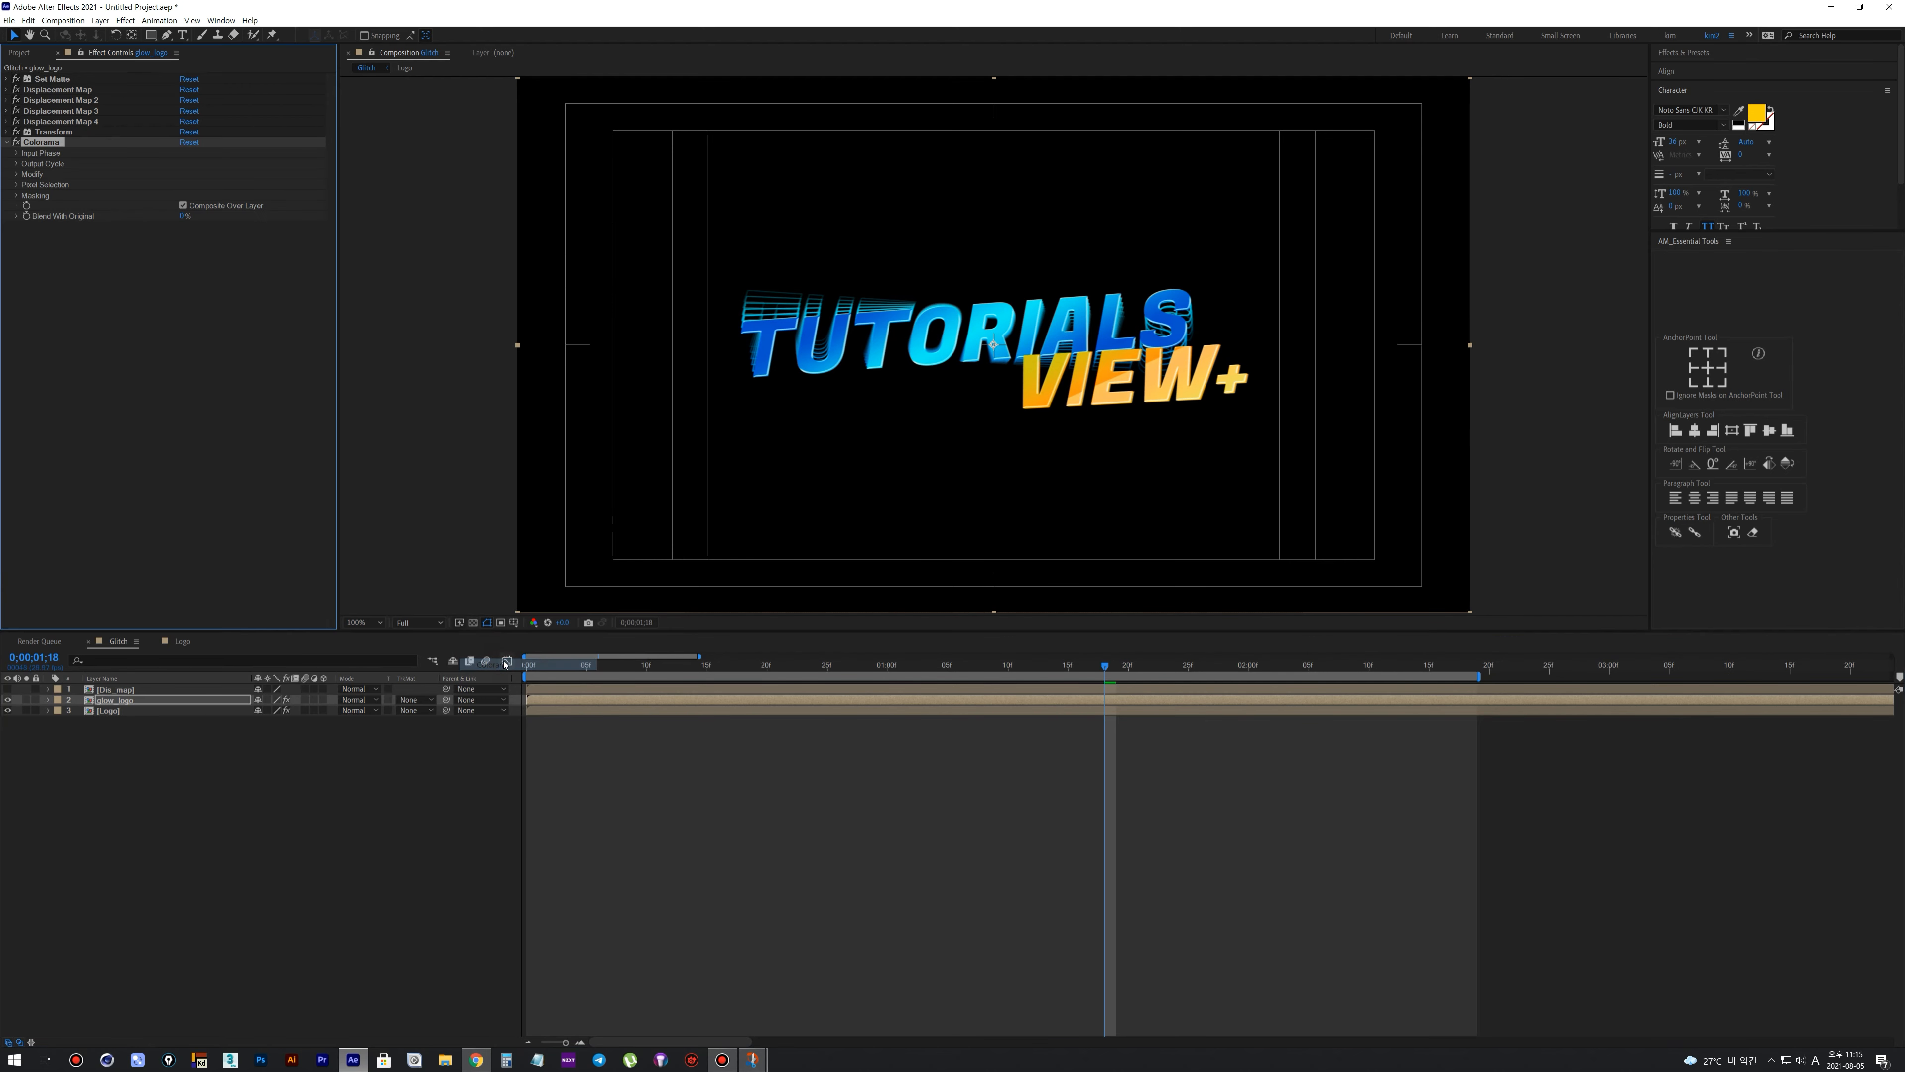
Set Colorama's Add Phase layer to Dis_map in the Input Phase settings and preview the colours
left_click(17, 155)
left_click(192, 164)
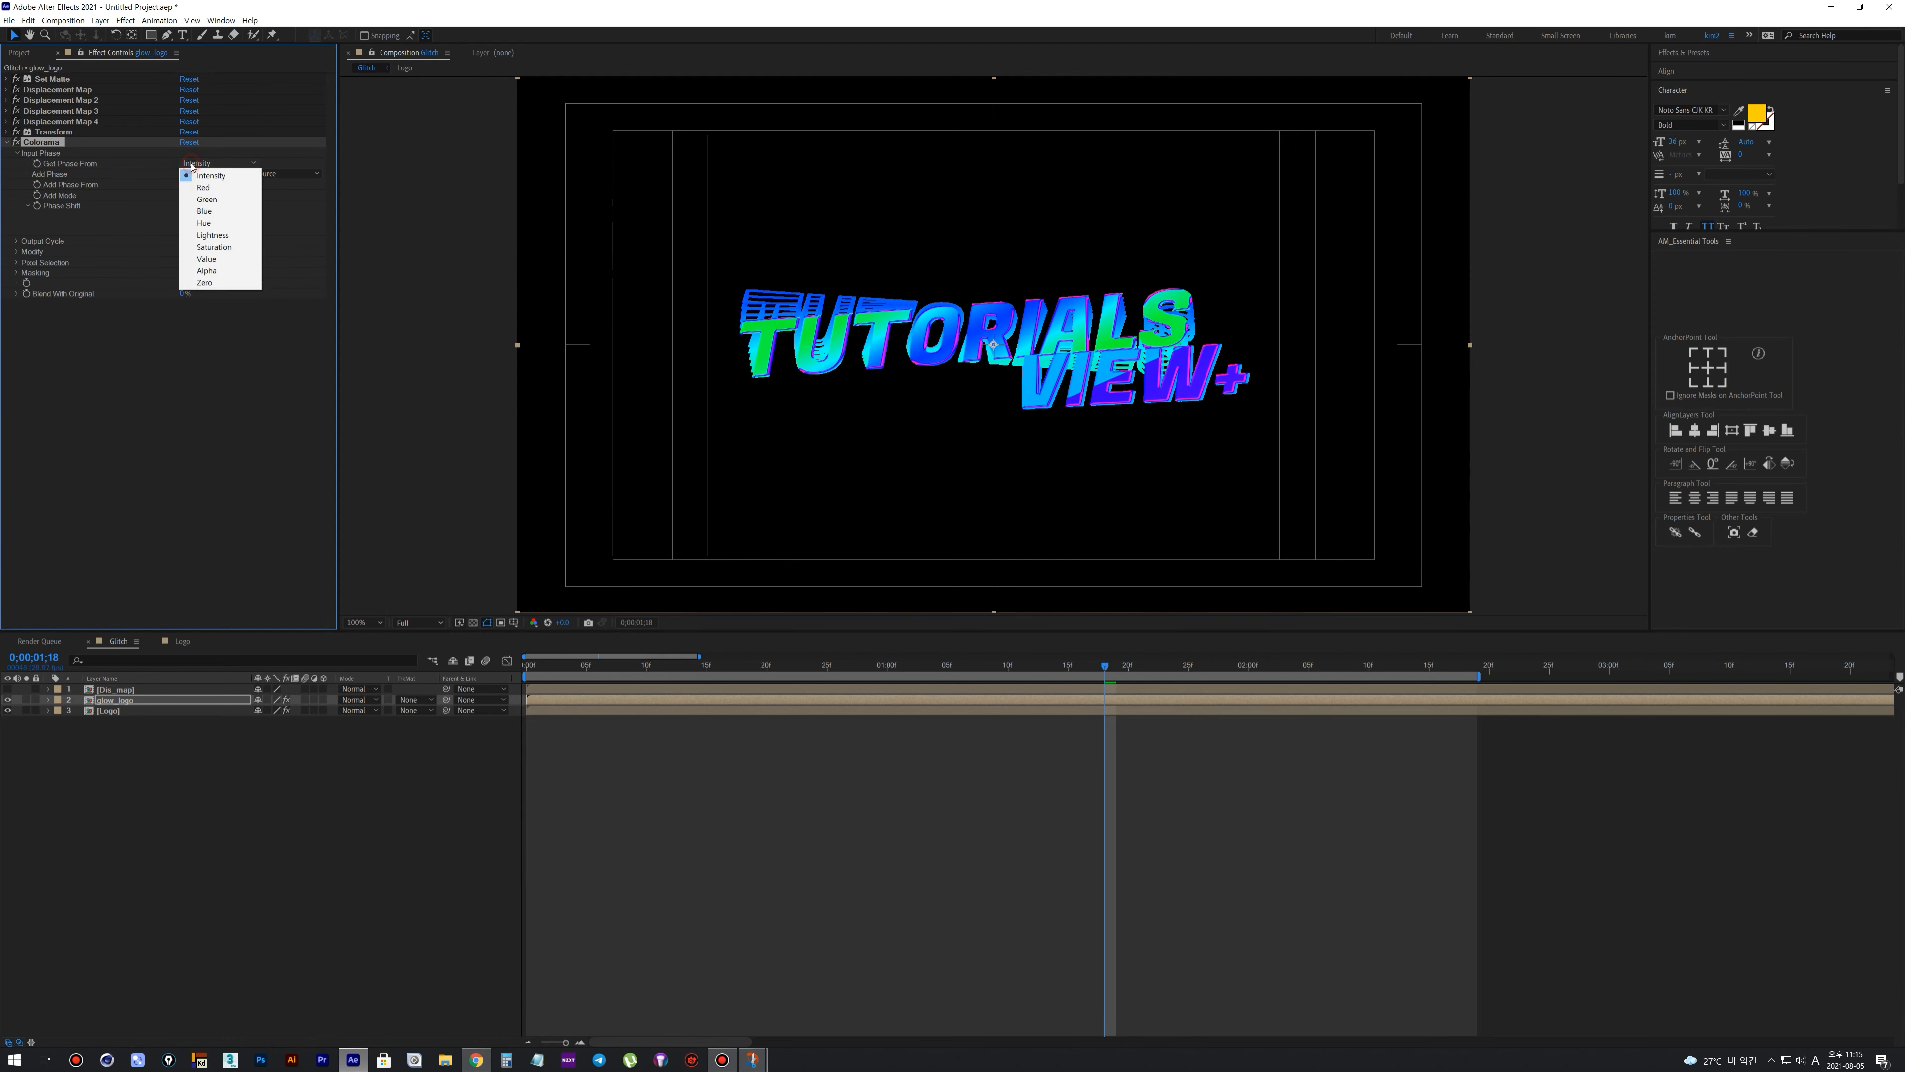
left_click(189, 175)
left_click(191, 175)
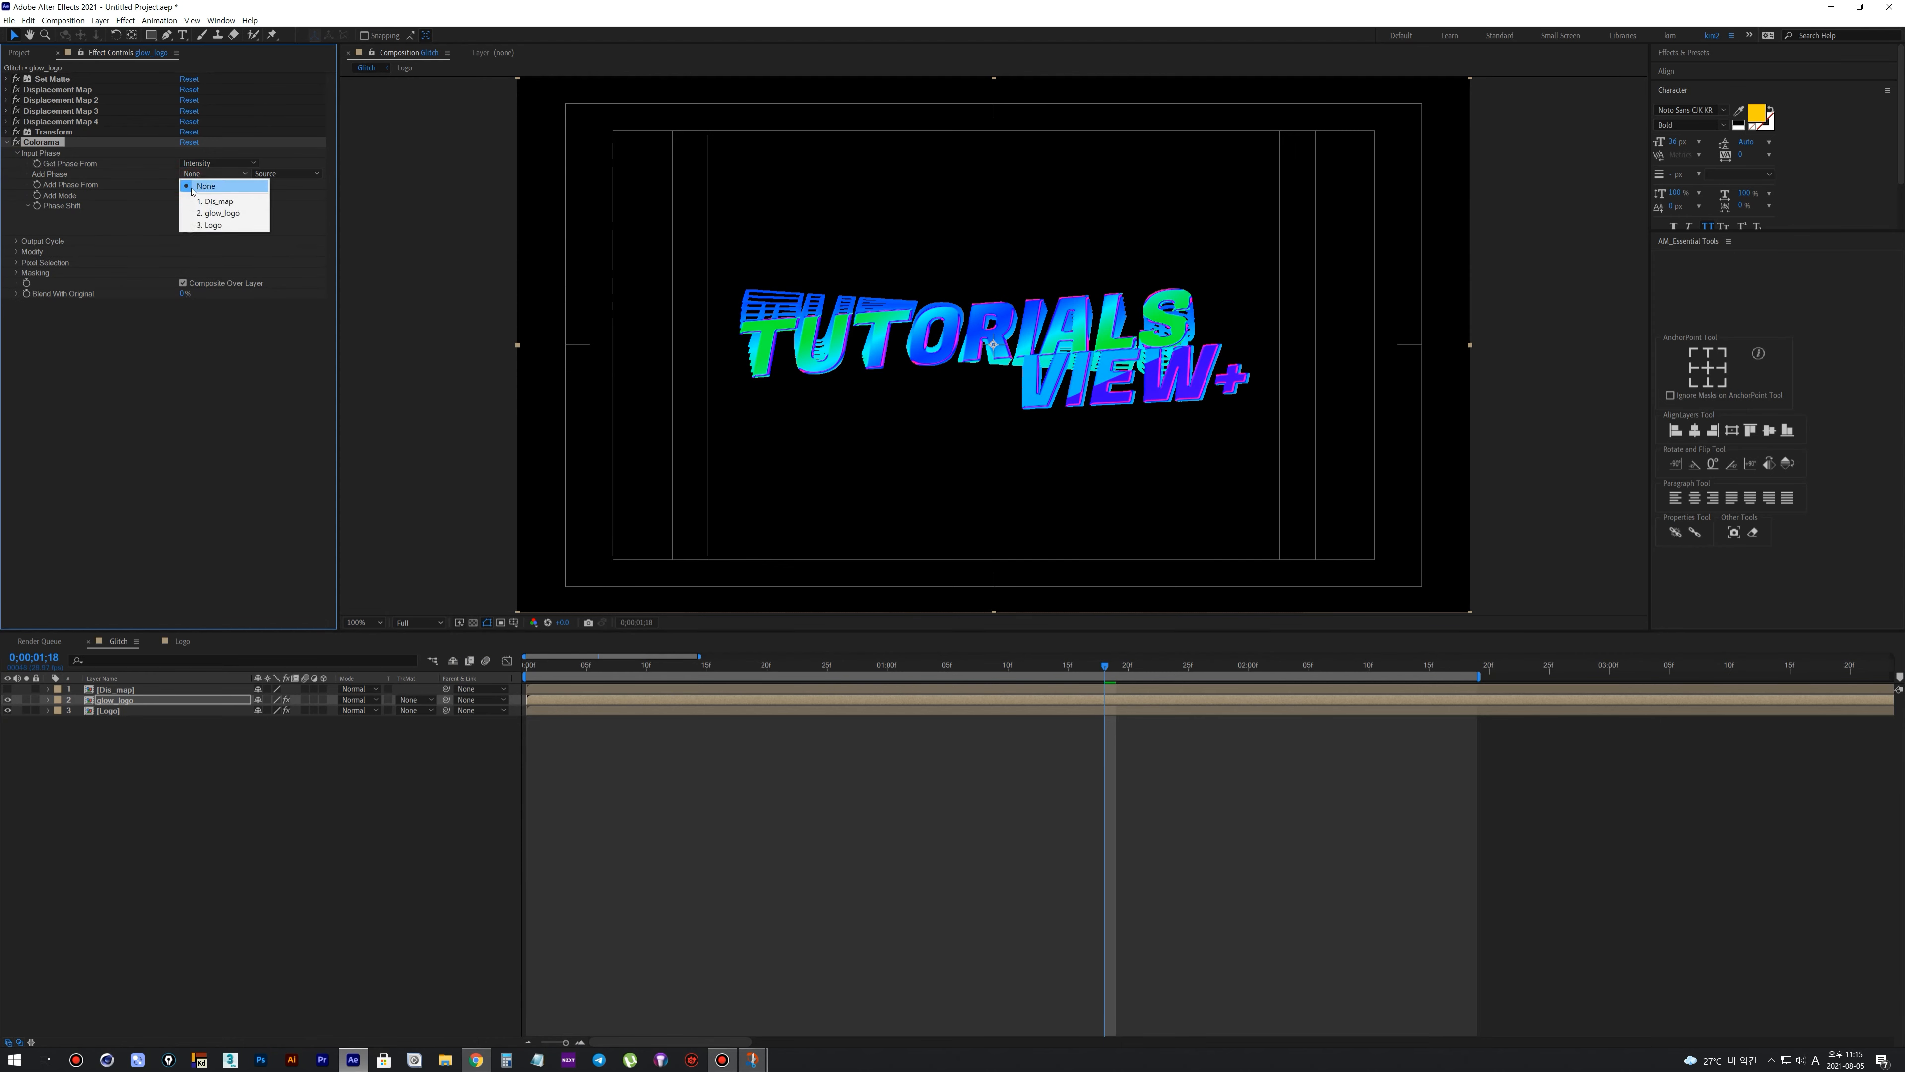
left_click(193, 187)
left_click(594, 673)
key("space")
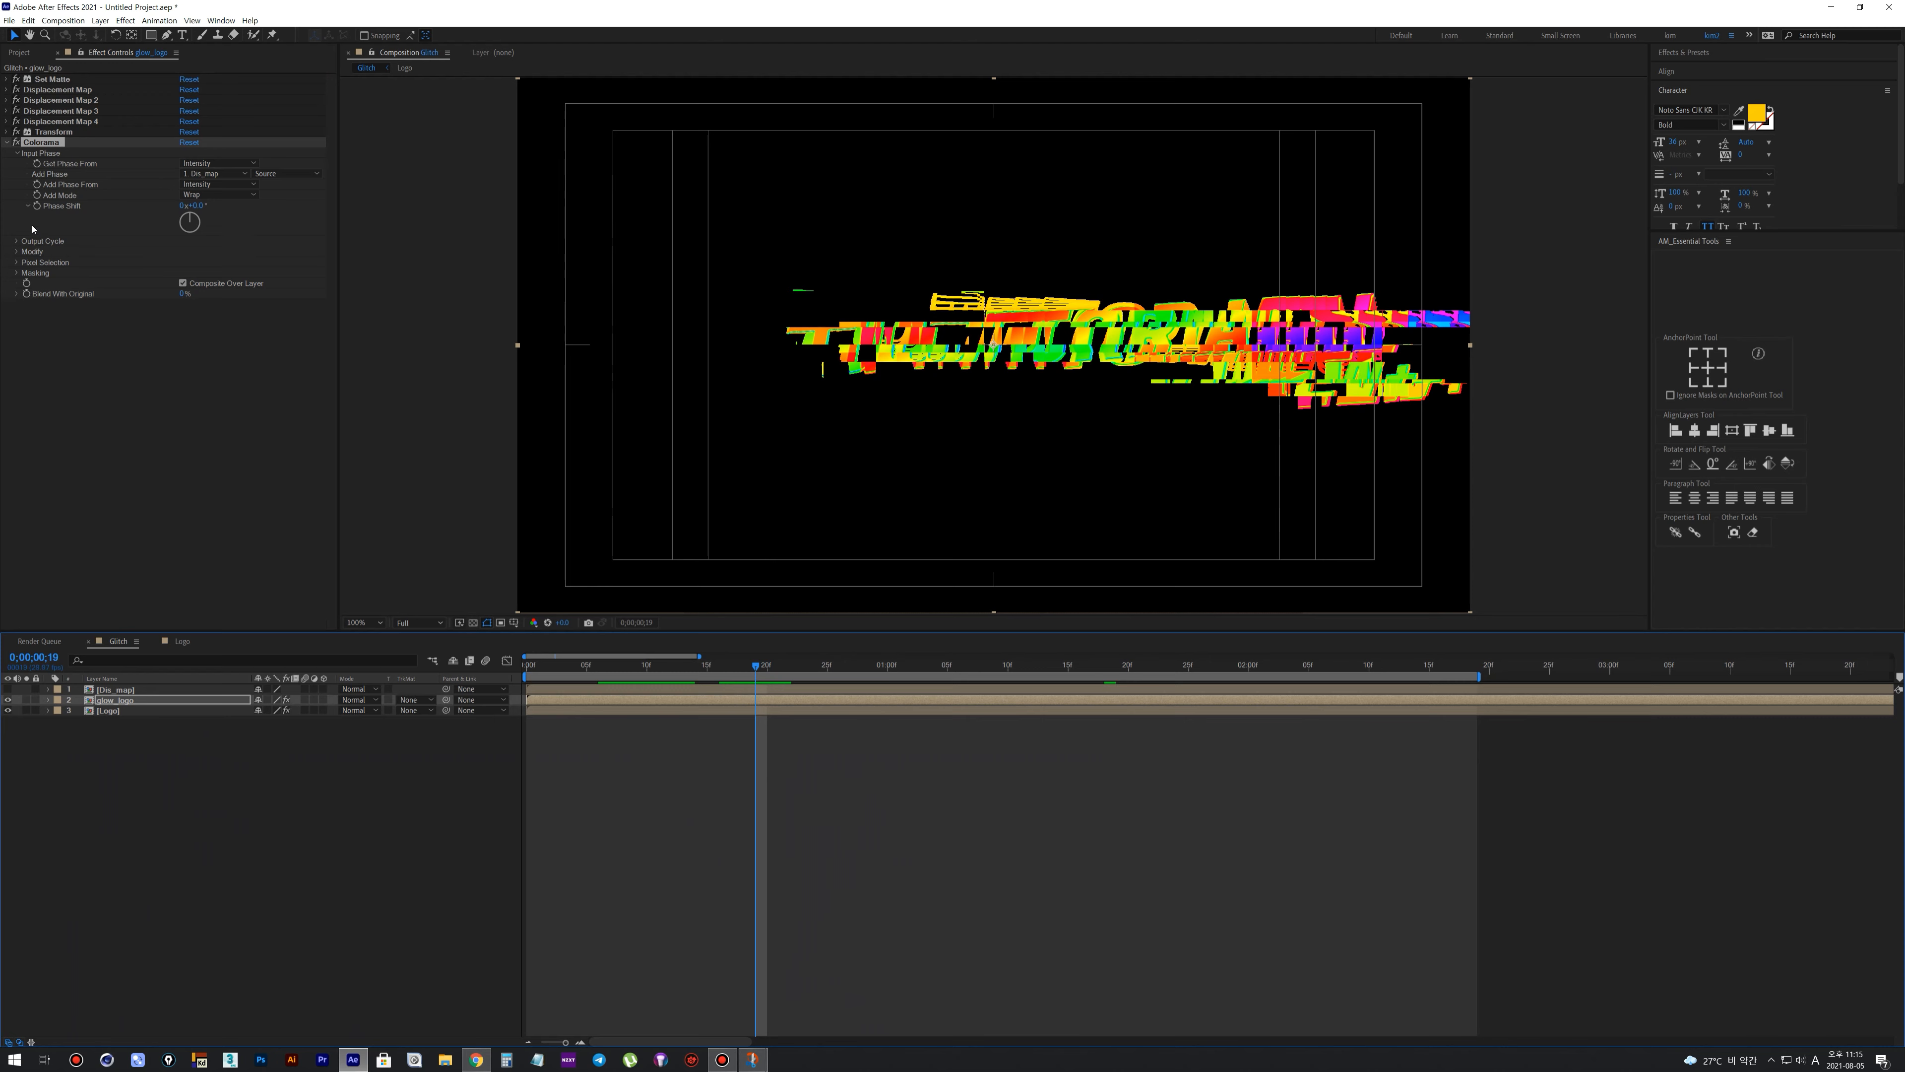
Change the magenta, blue and cyan colour stops of Colorama's Output Cycle to white and preview the result
left_click(16, 241)
left_click(141, 296)
double_click(141, 296)
left_click(22, 215)
left_click(34, 261)
double_click(142, 340)
left_click(22, 215)
left_click(34, 261)
double_click(178, 359)
left_click(22, 215)
left_click(33, 261)
key("space")
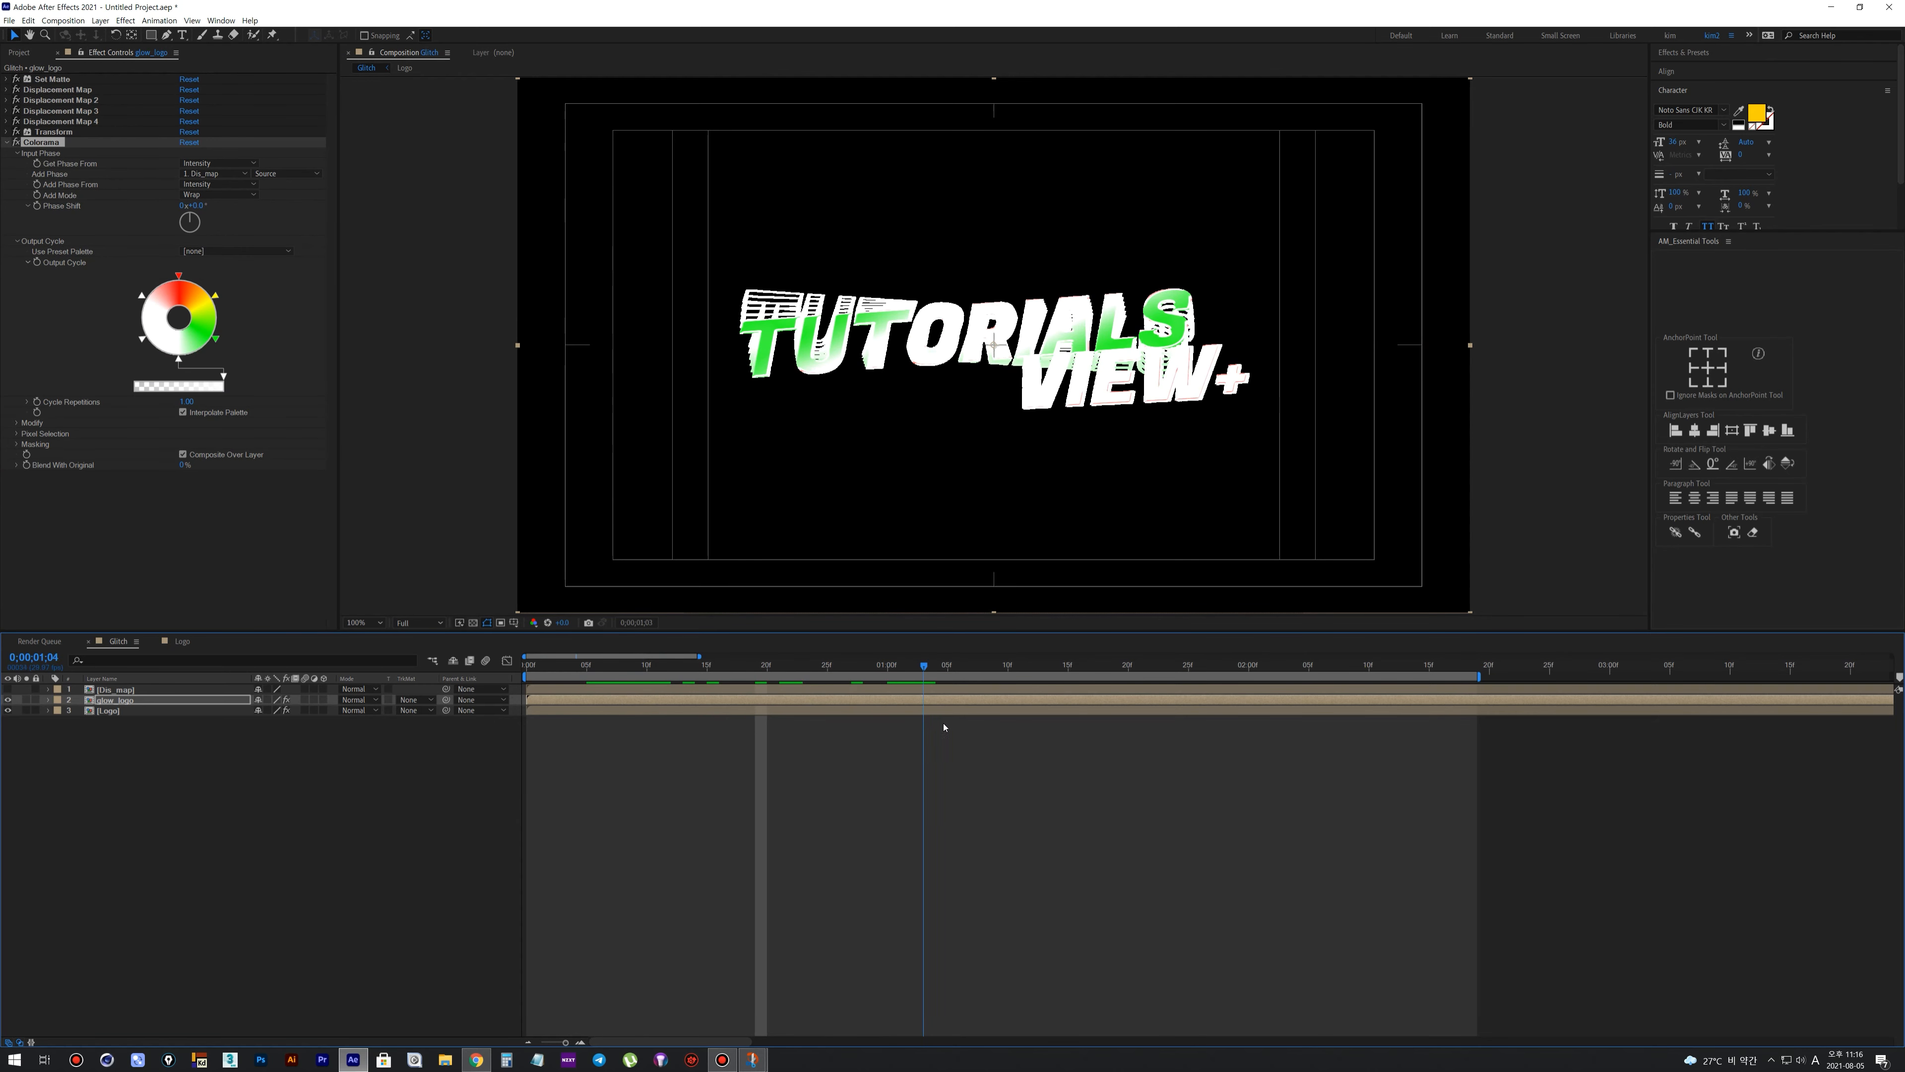
Reposition the colour stops on Colorama's Output Cycle so red, yellow and green fill one narrow arc, and check the frame at 0:00:00:15
left_click_drag(215, 339, 220, 321)
left_click_drag(142, 296, 154, 282)
left_click_drag(179, 360, 214, 349)
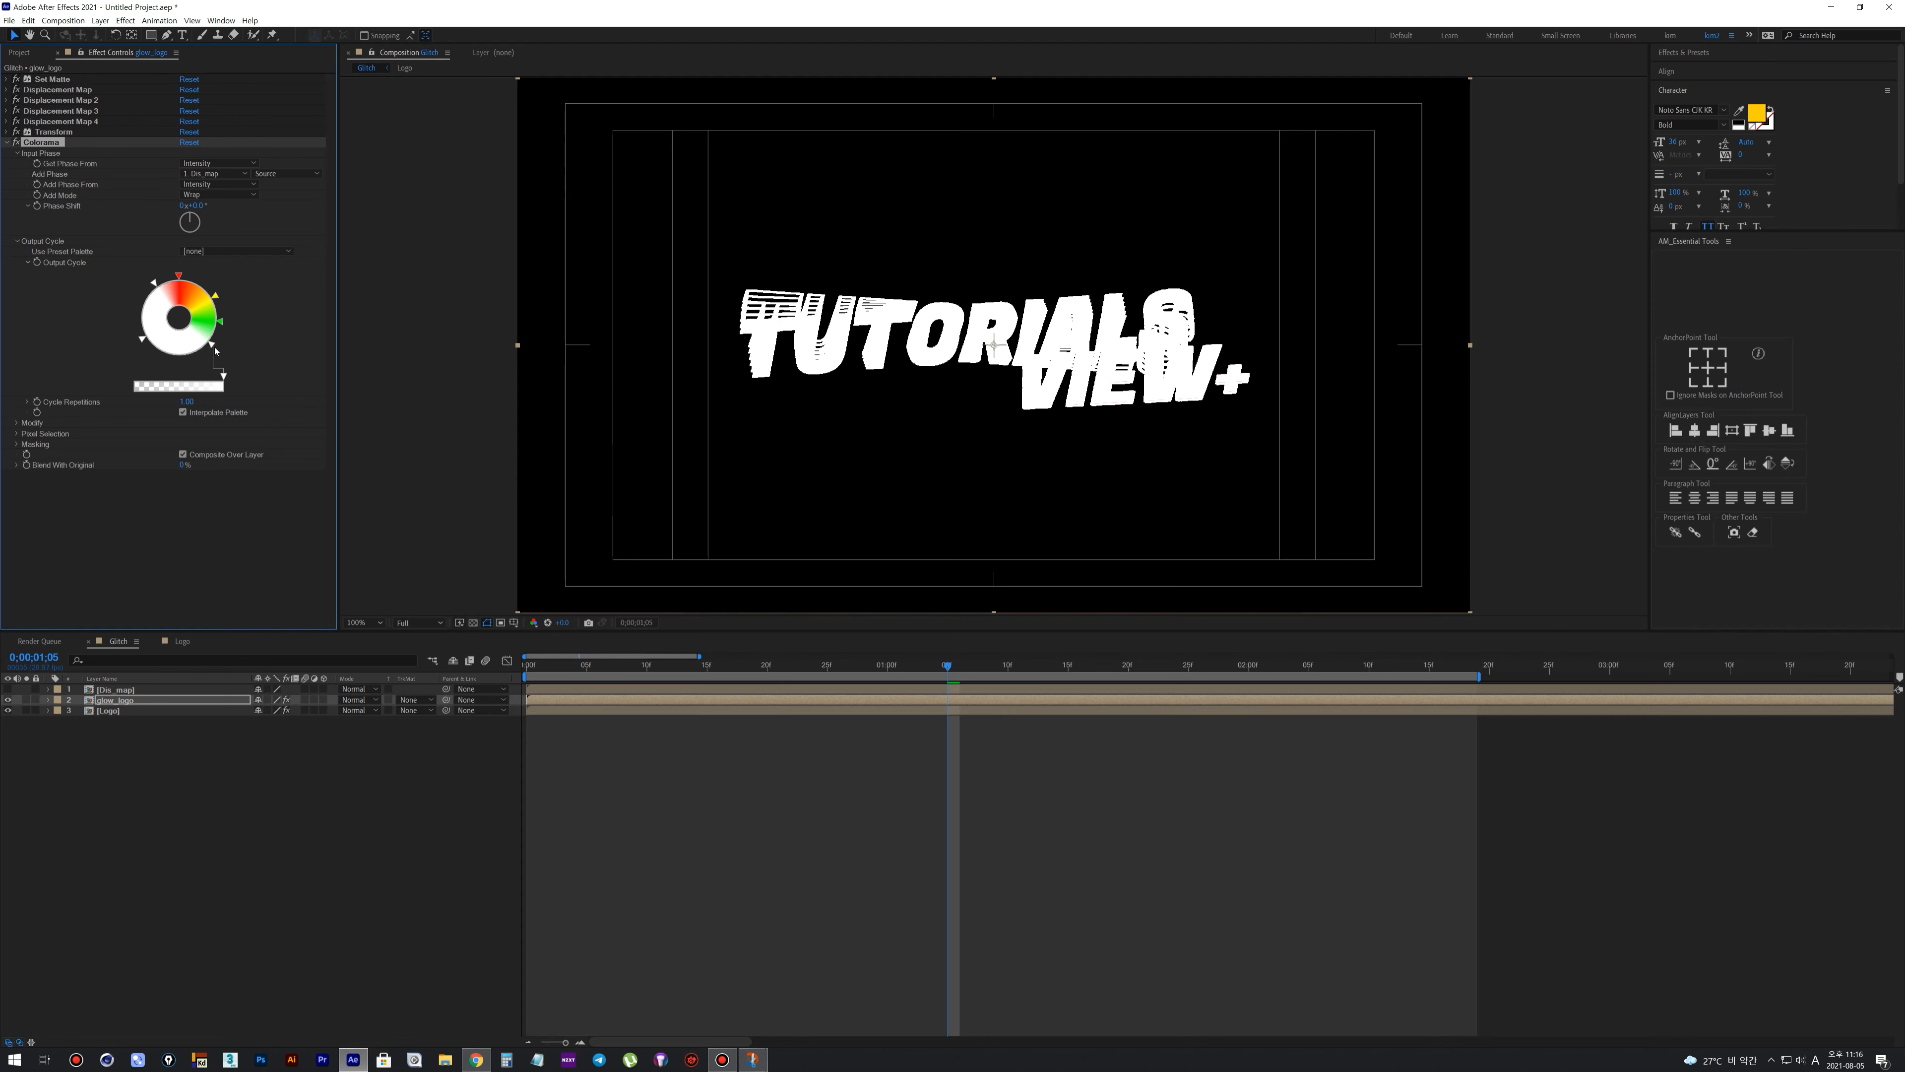
left_click(155, 290)
left_click_drag(154, 288, 150, 290)
mouse_move(947, 666)
left_mouse_down()
mouse_move(623, 679)
mouse_move(757, 687)
mouse_move(703, 692)
left_mouse_up()
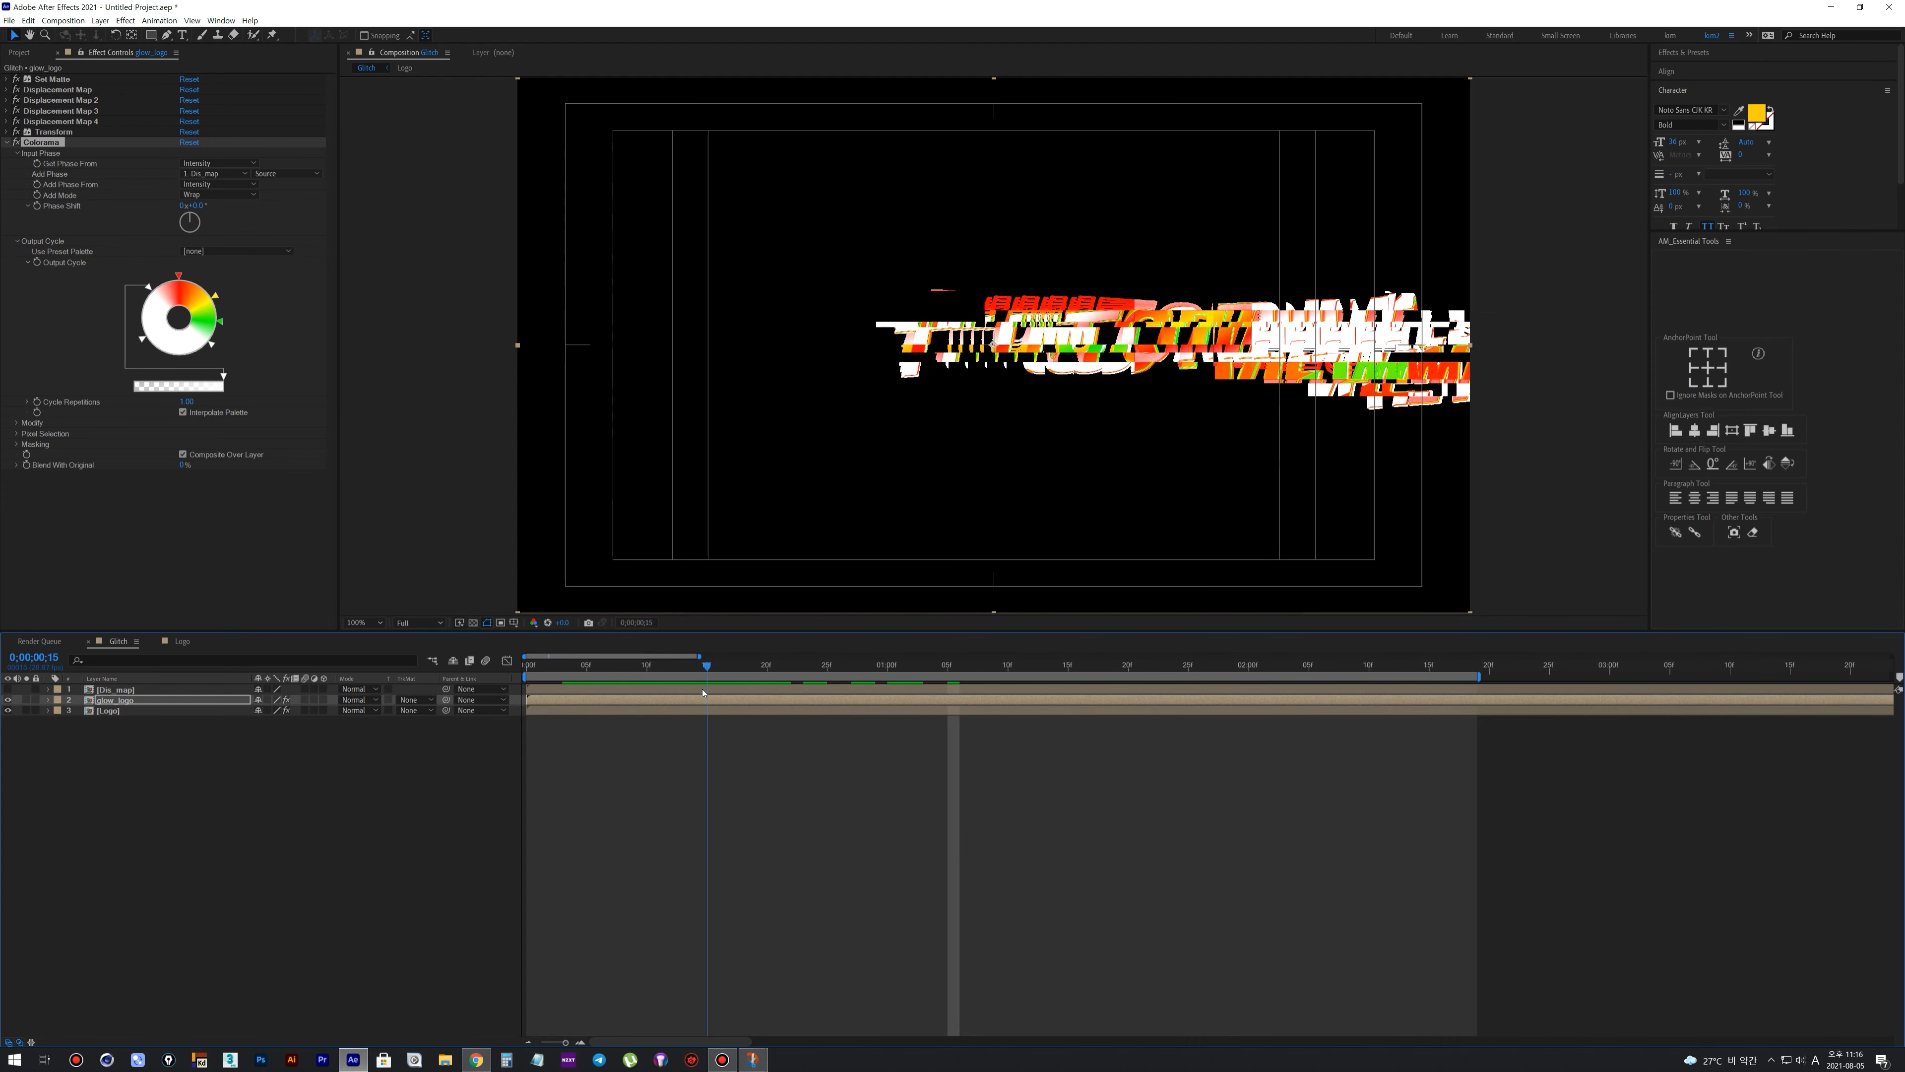
Apply the Shift Channels effect to glow_logo and take its alpha from Saturation
right_click(183, 699)
left_click(230, 869)
left_click(559, 568)
left_click(217, 485)
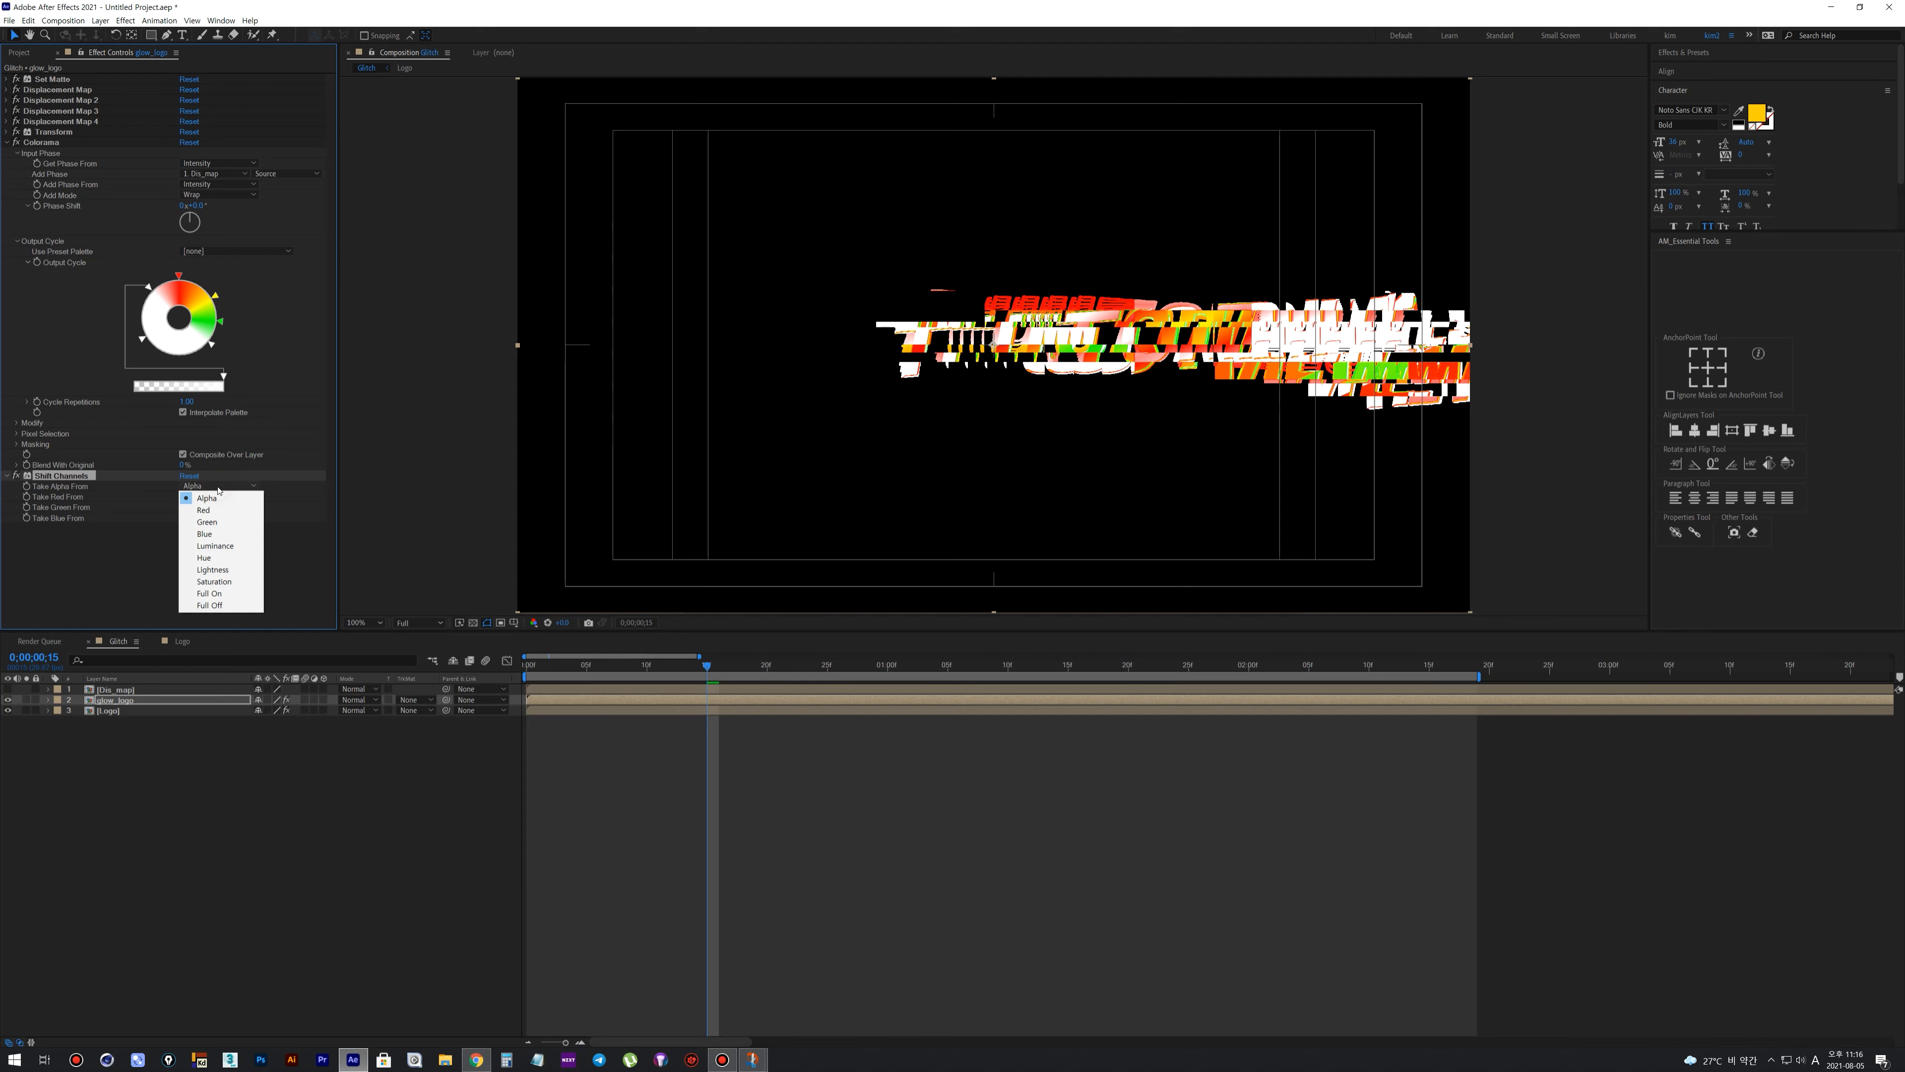
left_click(219, 581)
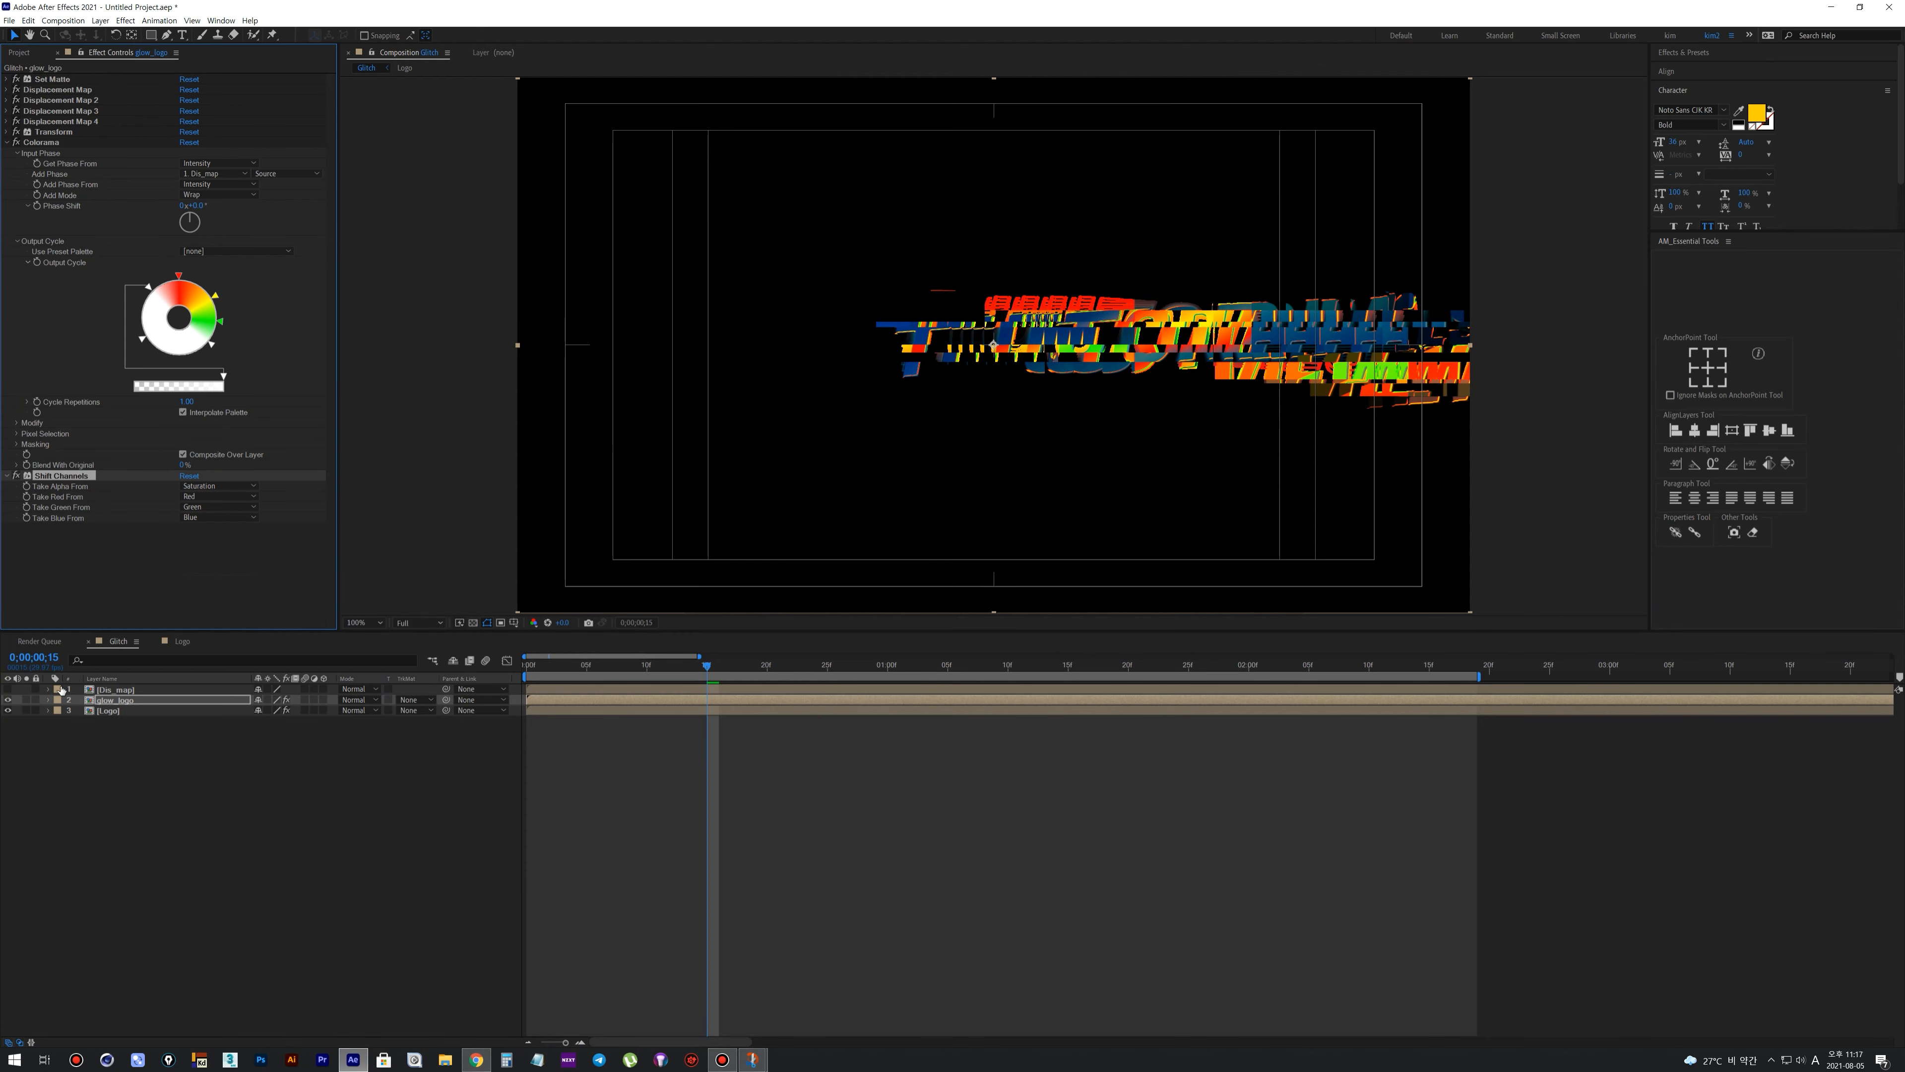
Inspect glow_logo with the Logo layer temporarily hidden, and preview the coloured glitch through the timeline with both layers shown
left_click(8, 710)
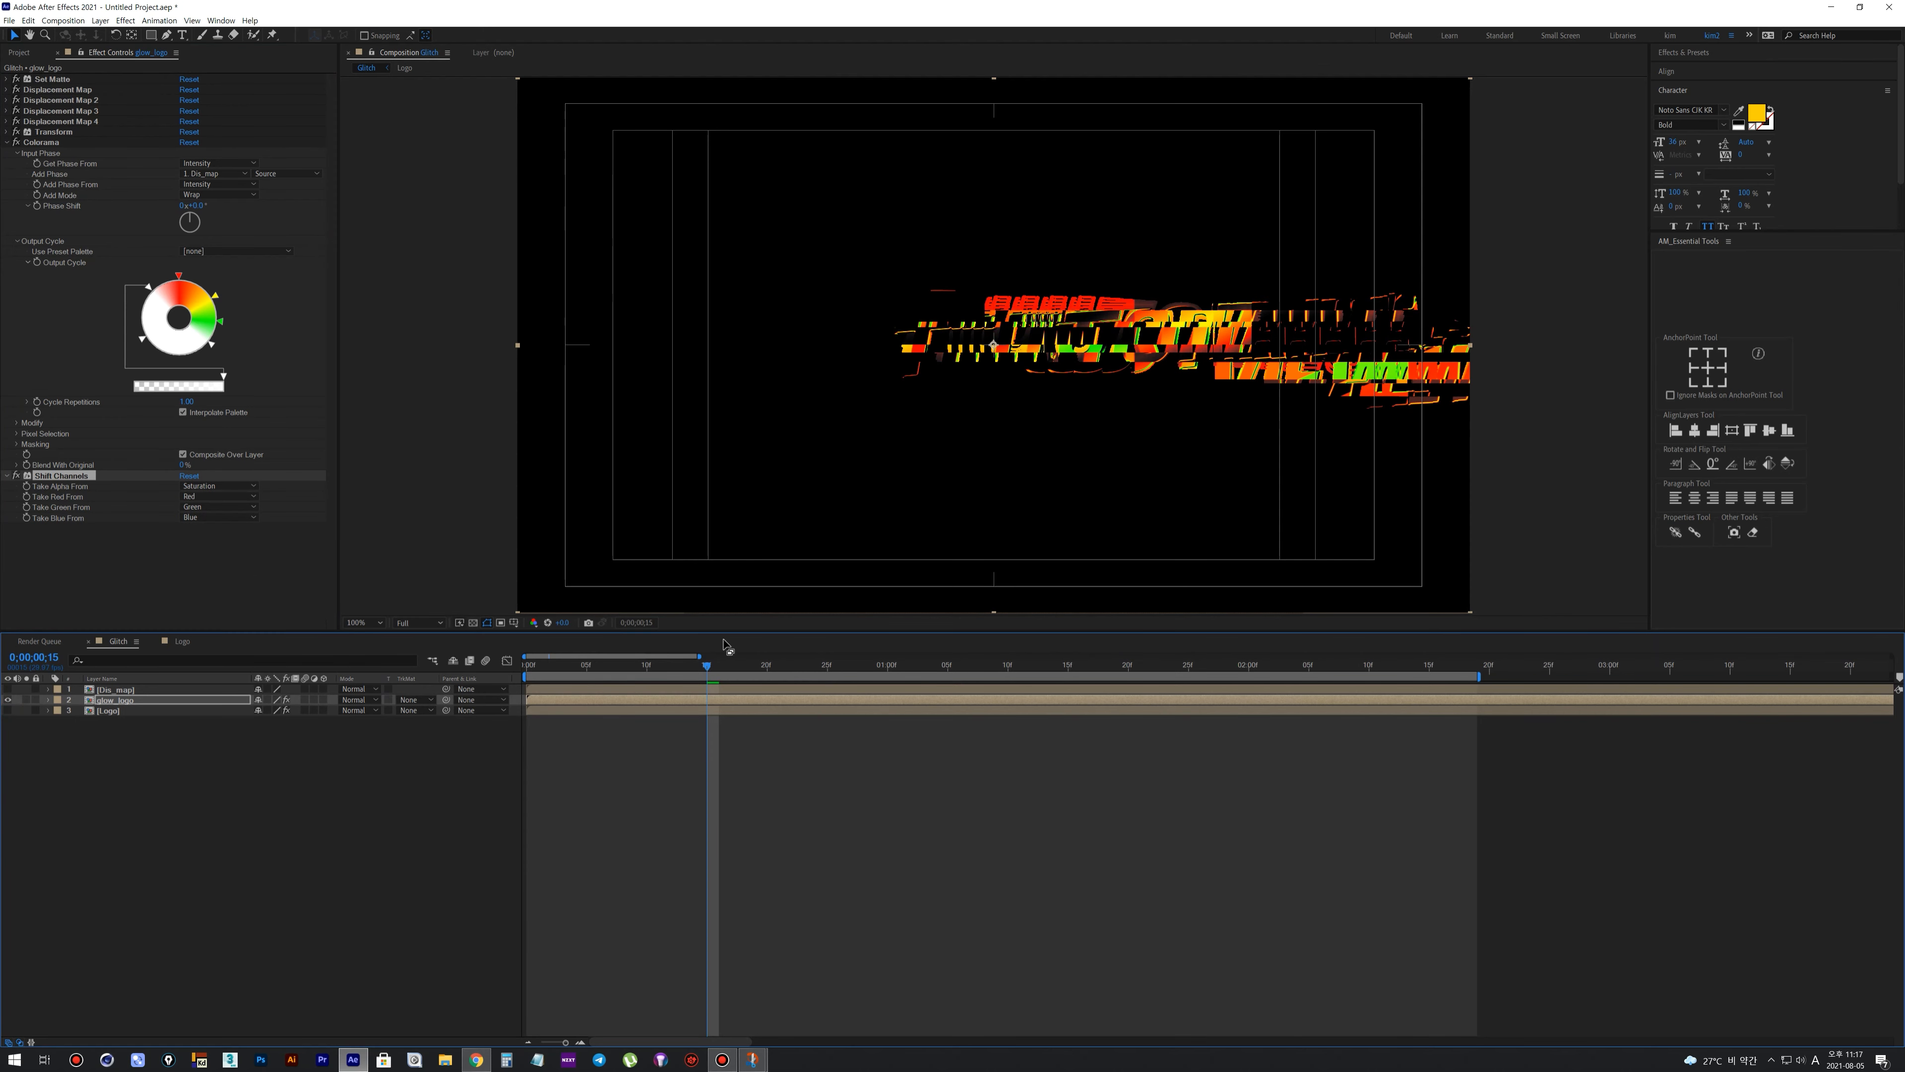
left_click(473, 624)
left_click(473, 622)
left_click(474, 622)
left_click(473, 623)
left_click(7, 710)
left_click_drag(537, 667, 685, 692)
key("space")
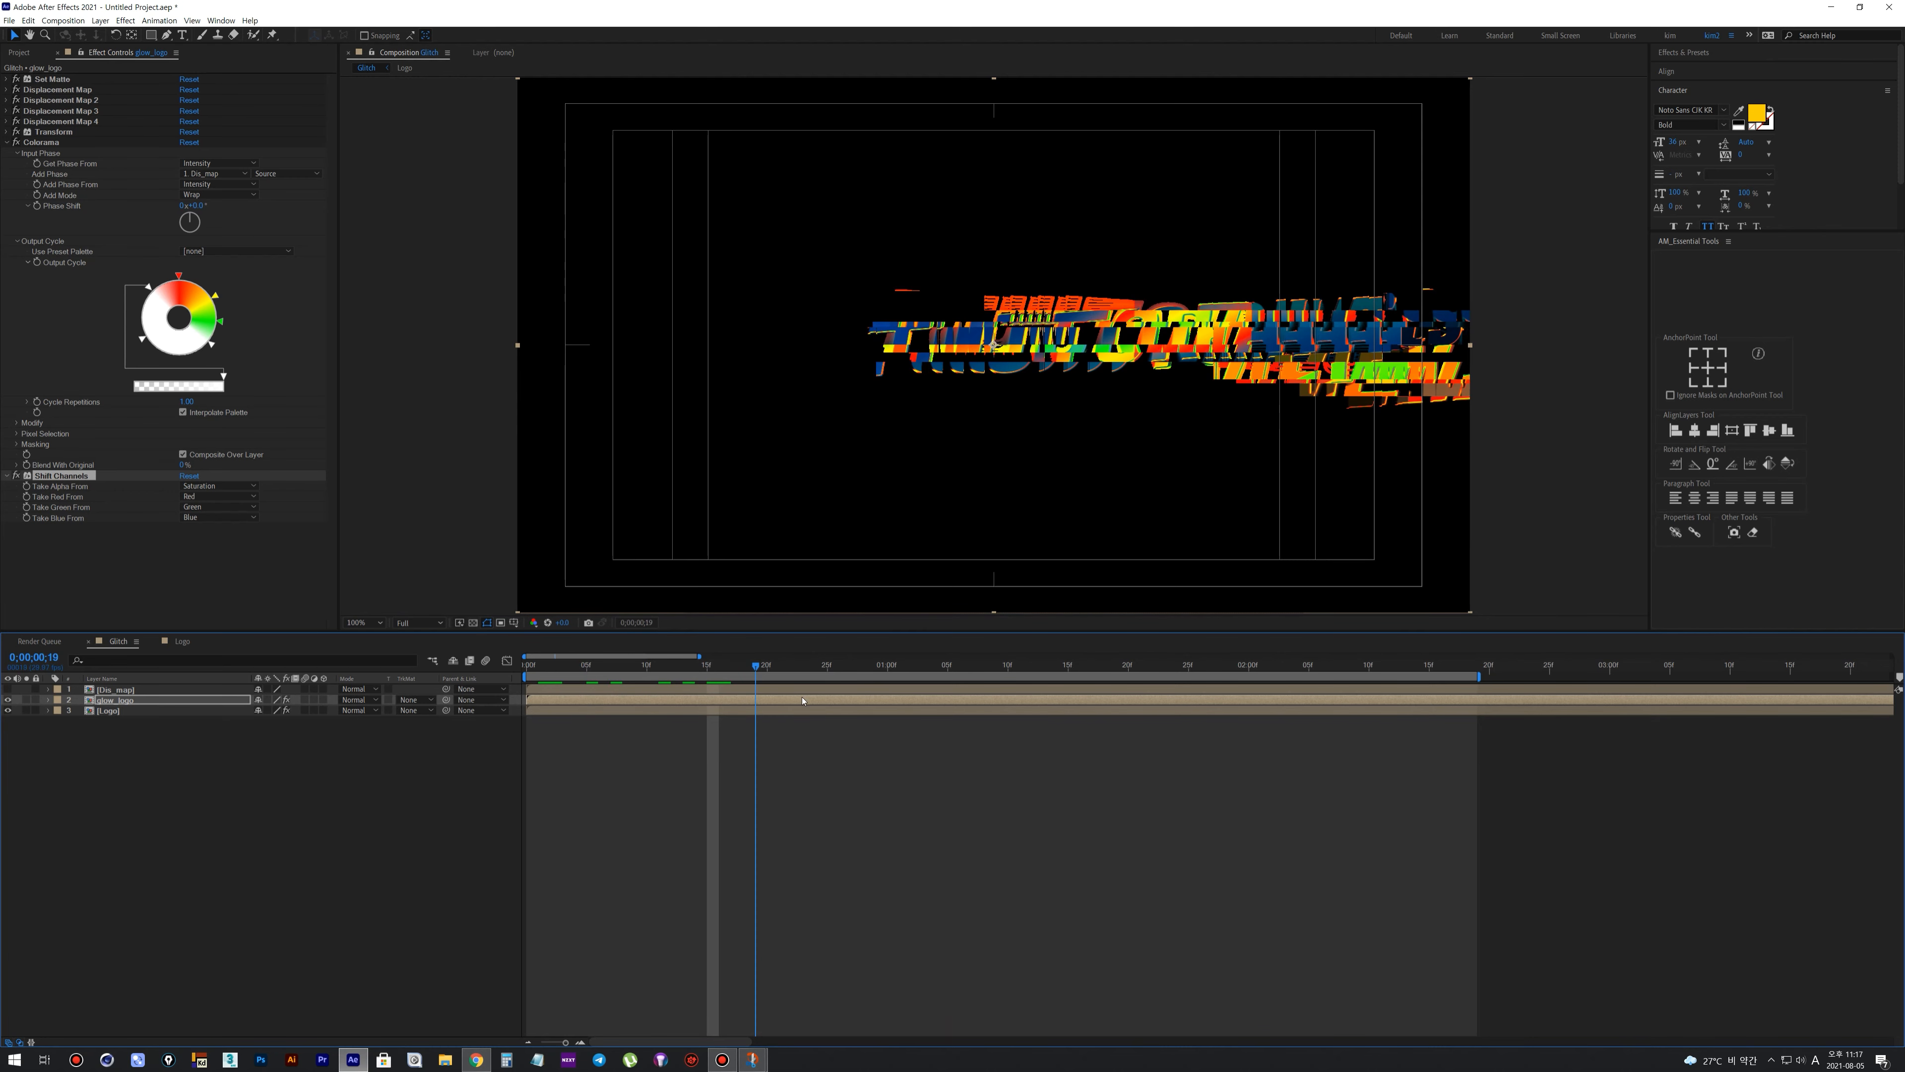
left_click_drag(1025, 736, 1074, 736)
left_click_drag(537, 666, 627, 689)
key("space")
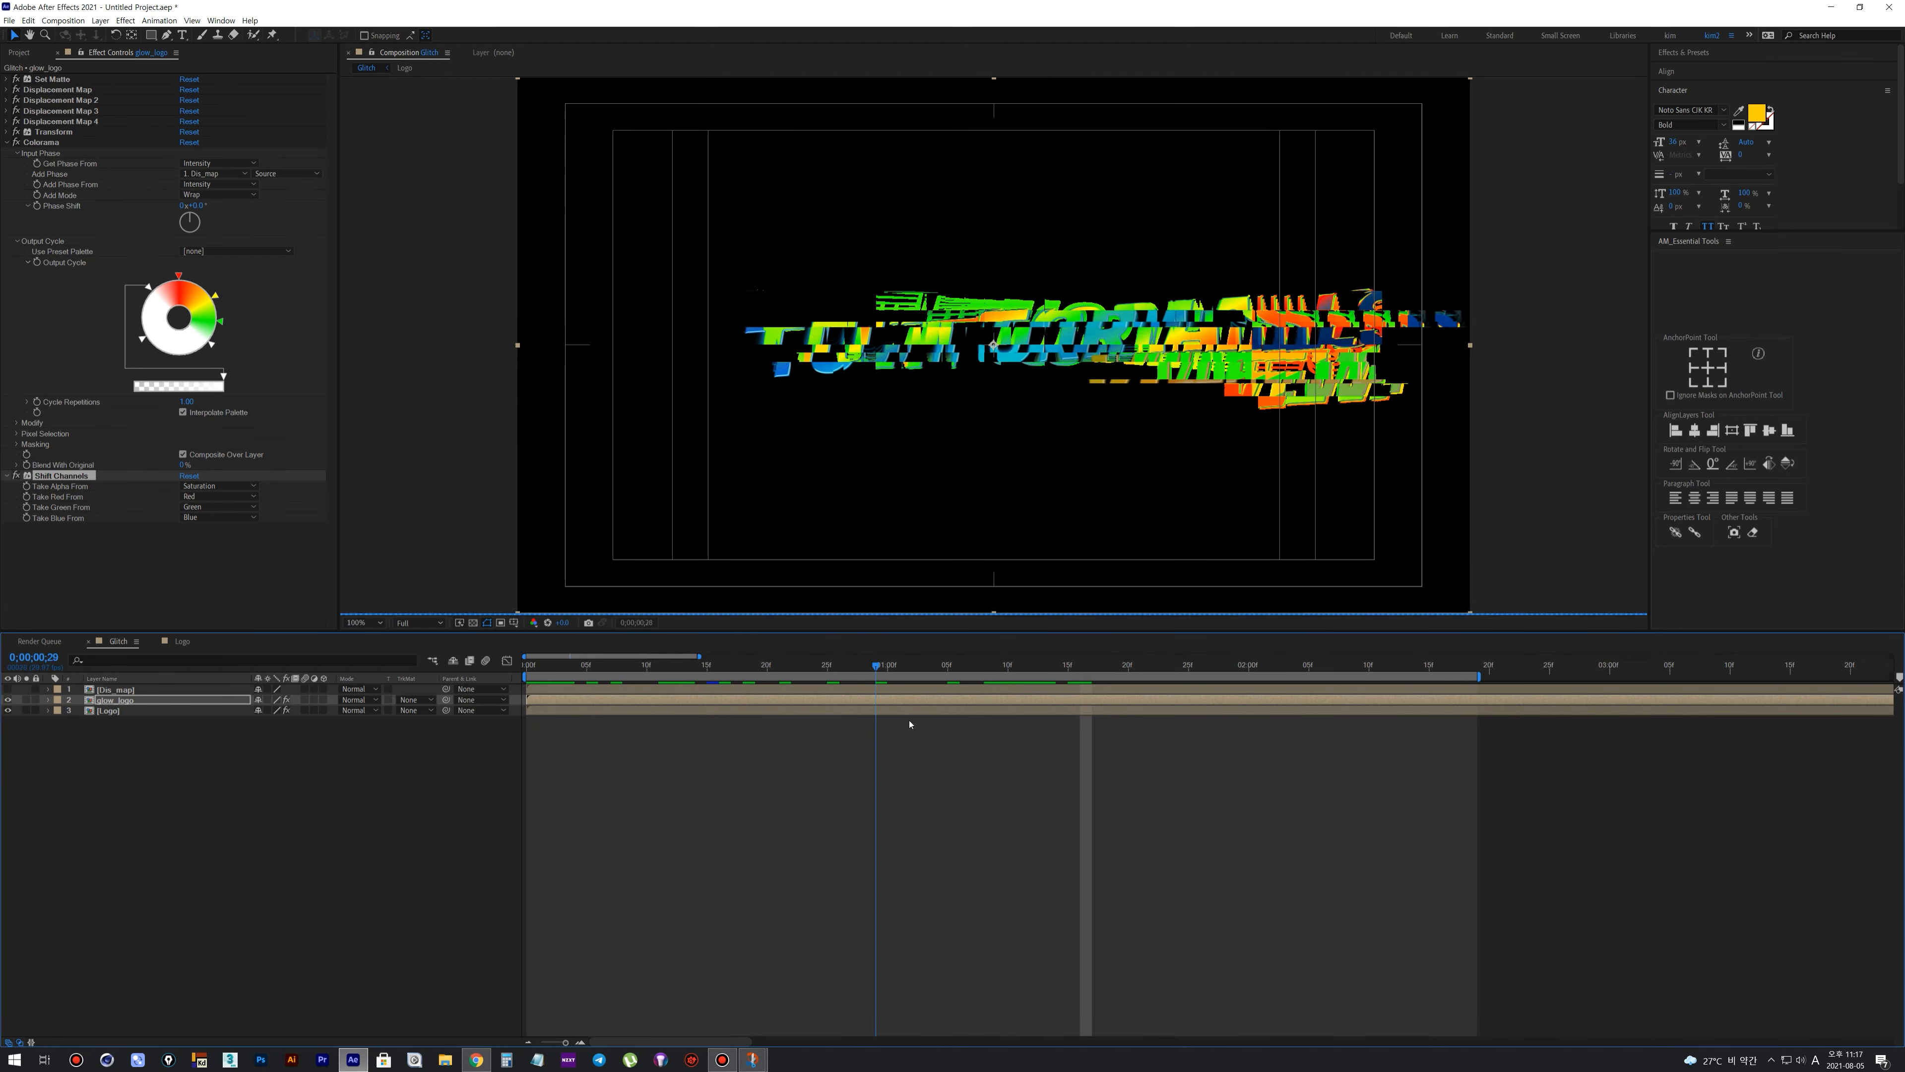
left_click_drag(565, 666, 1058, 707)
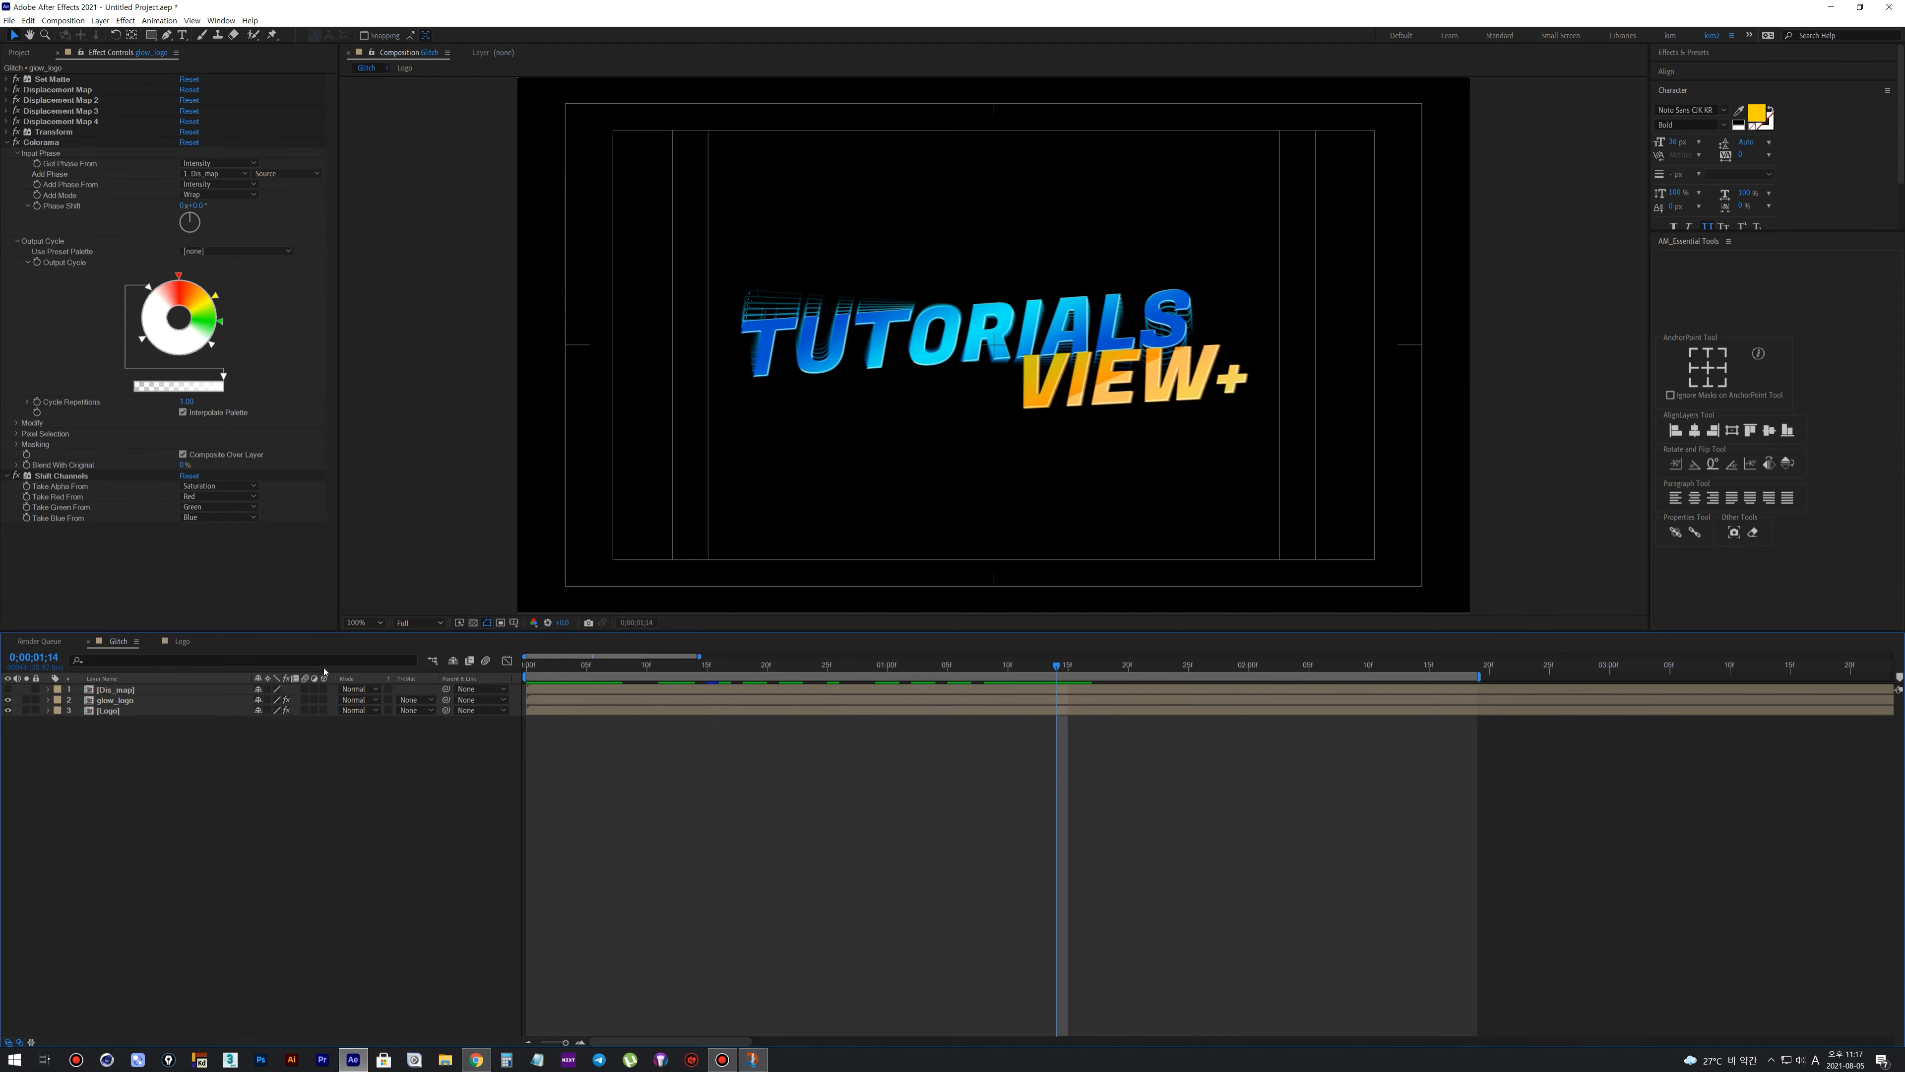
left_click_drag(551, 677, 1080, 732)
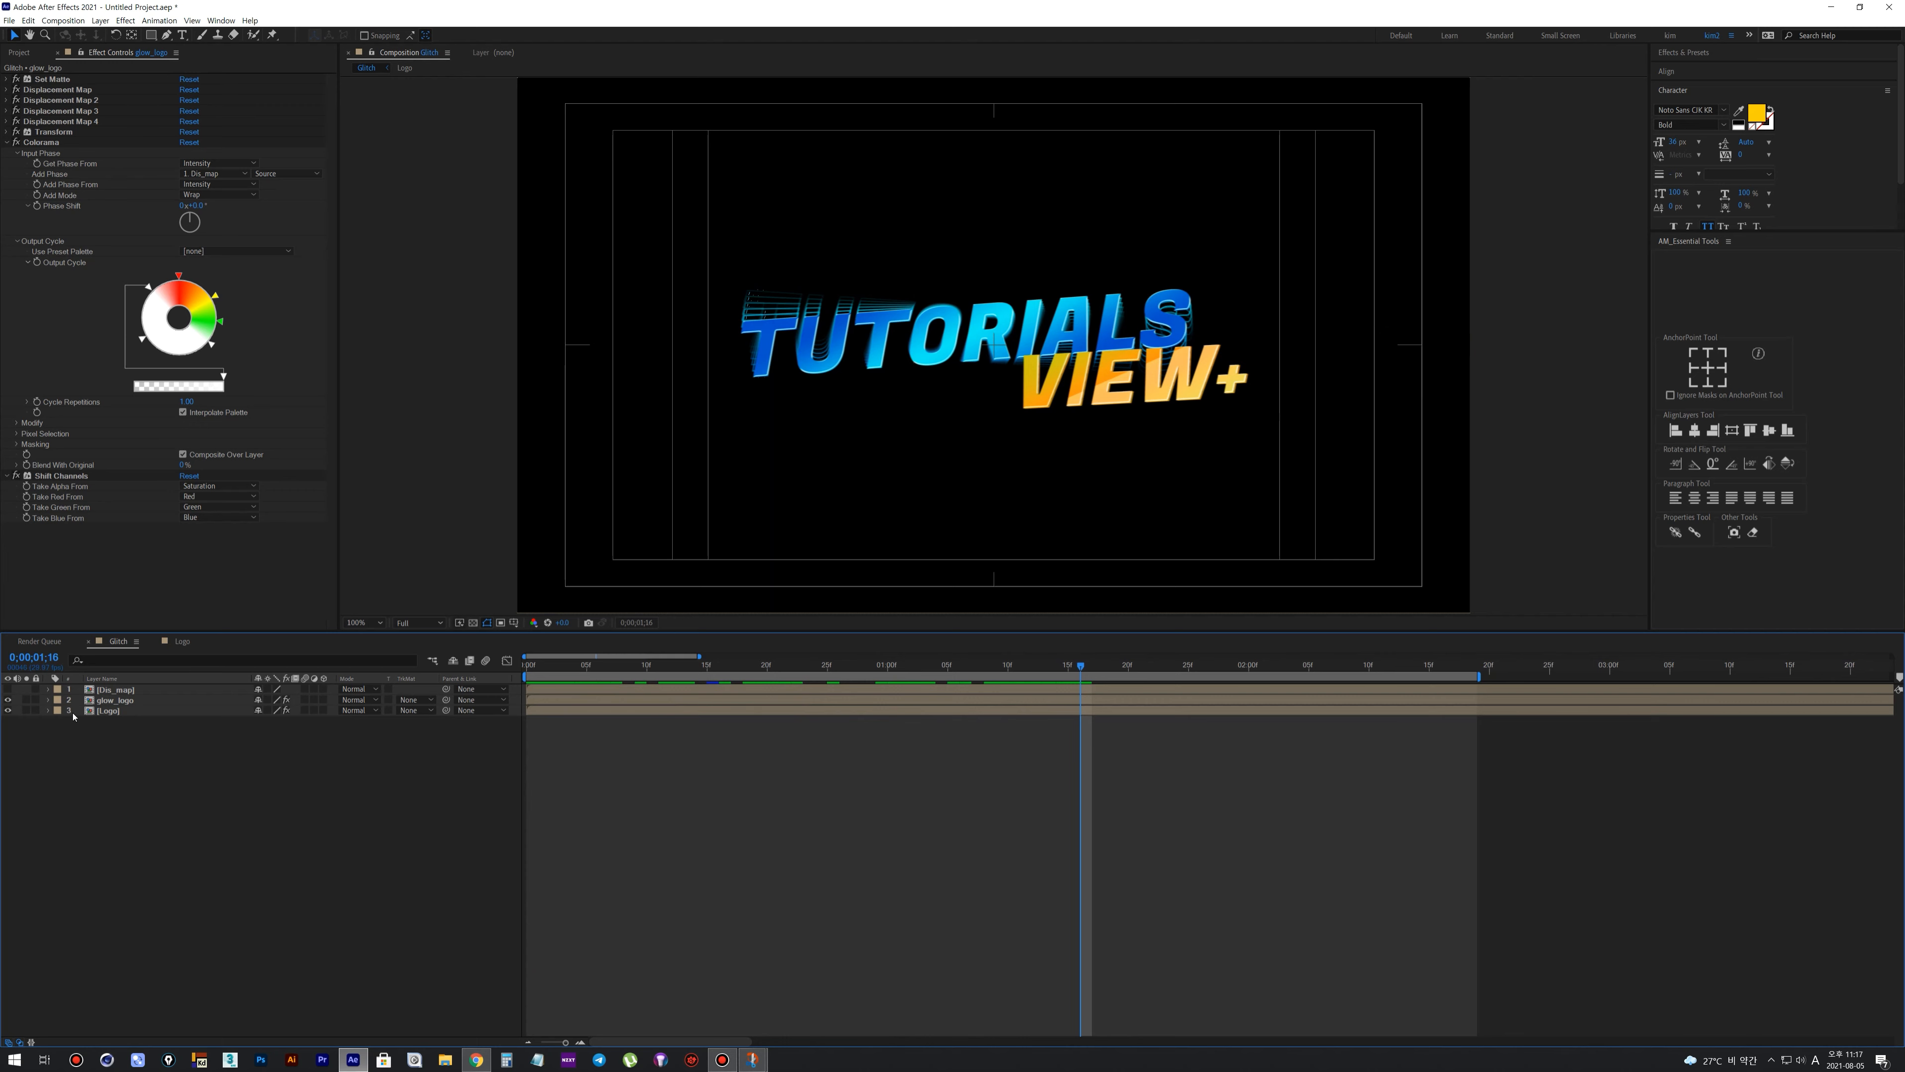
Apply the Stylize Glow effect to the glow_logo layer
left_click(113, 700)
right_click(113, 705)
mouse_move(157, 868)
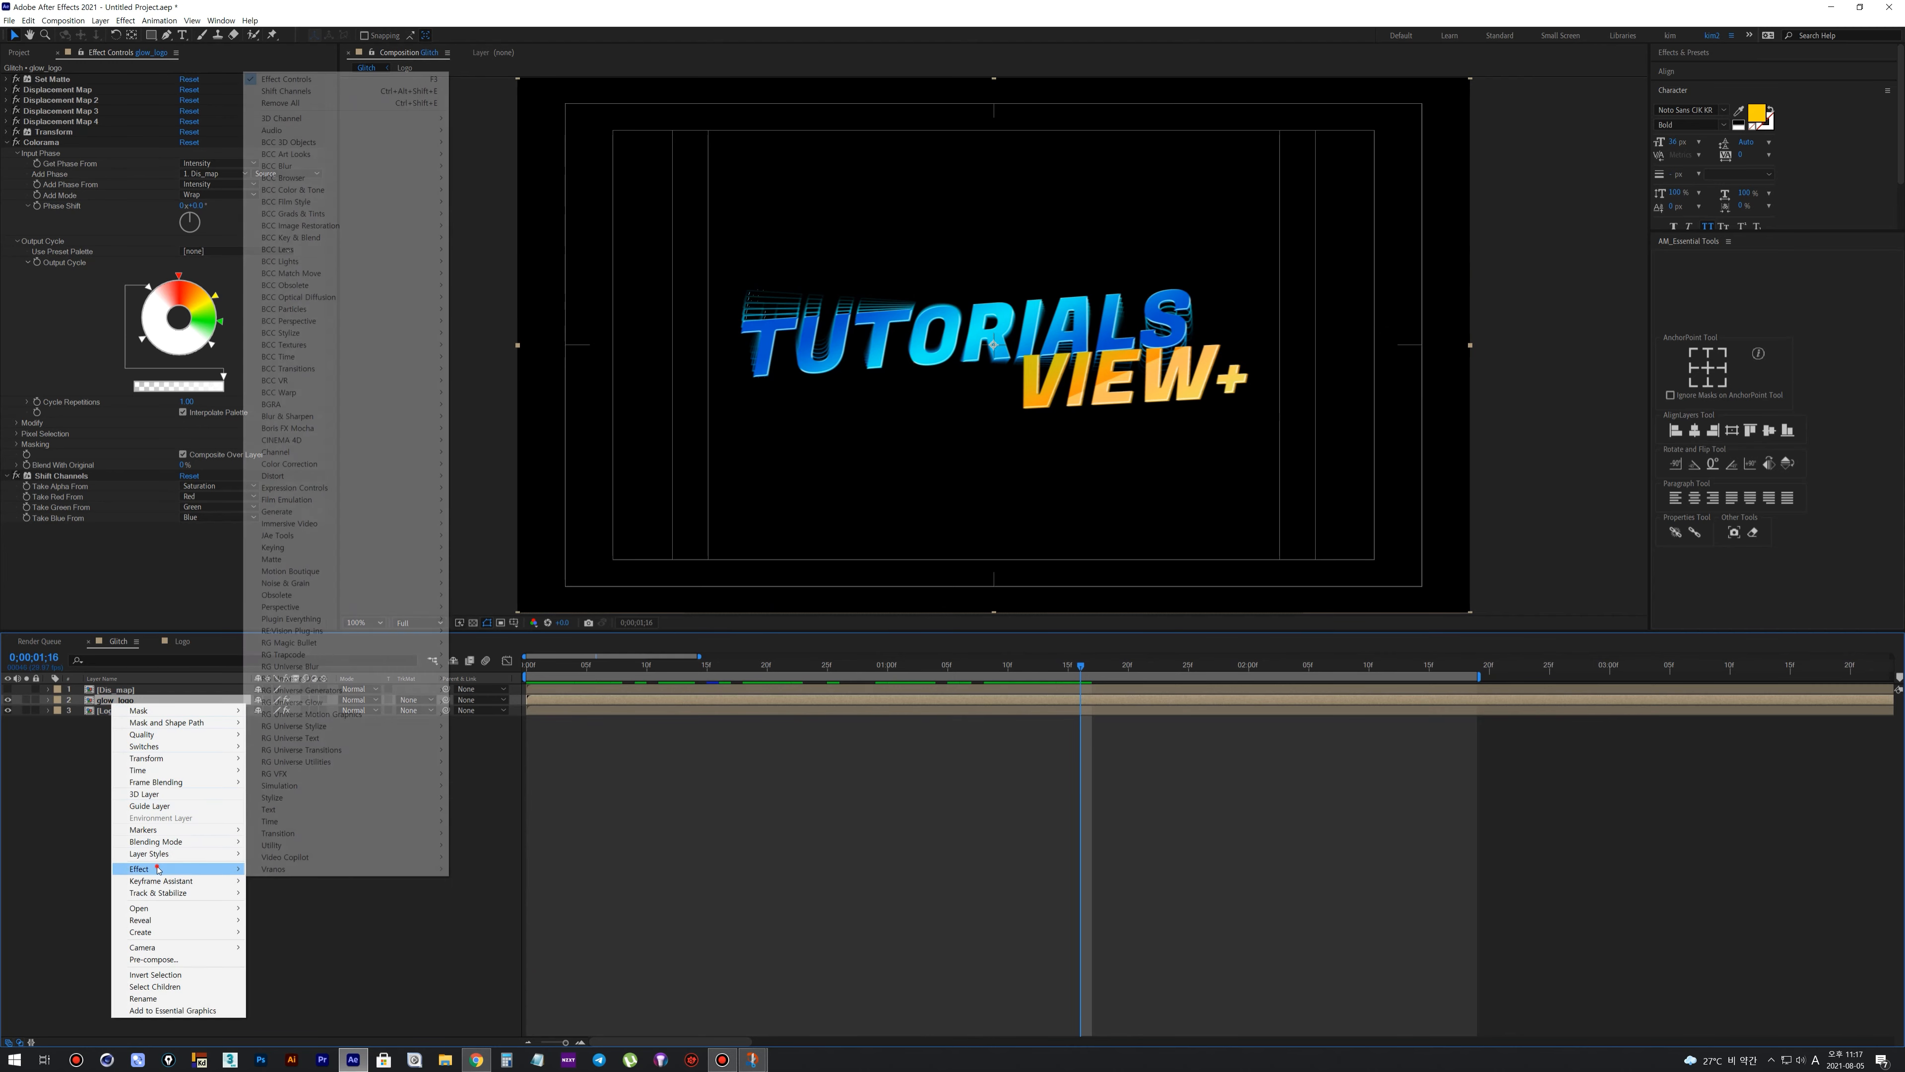
mouse_move(274, 797)
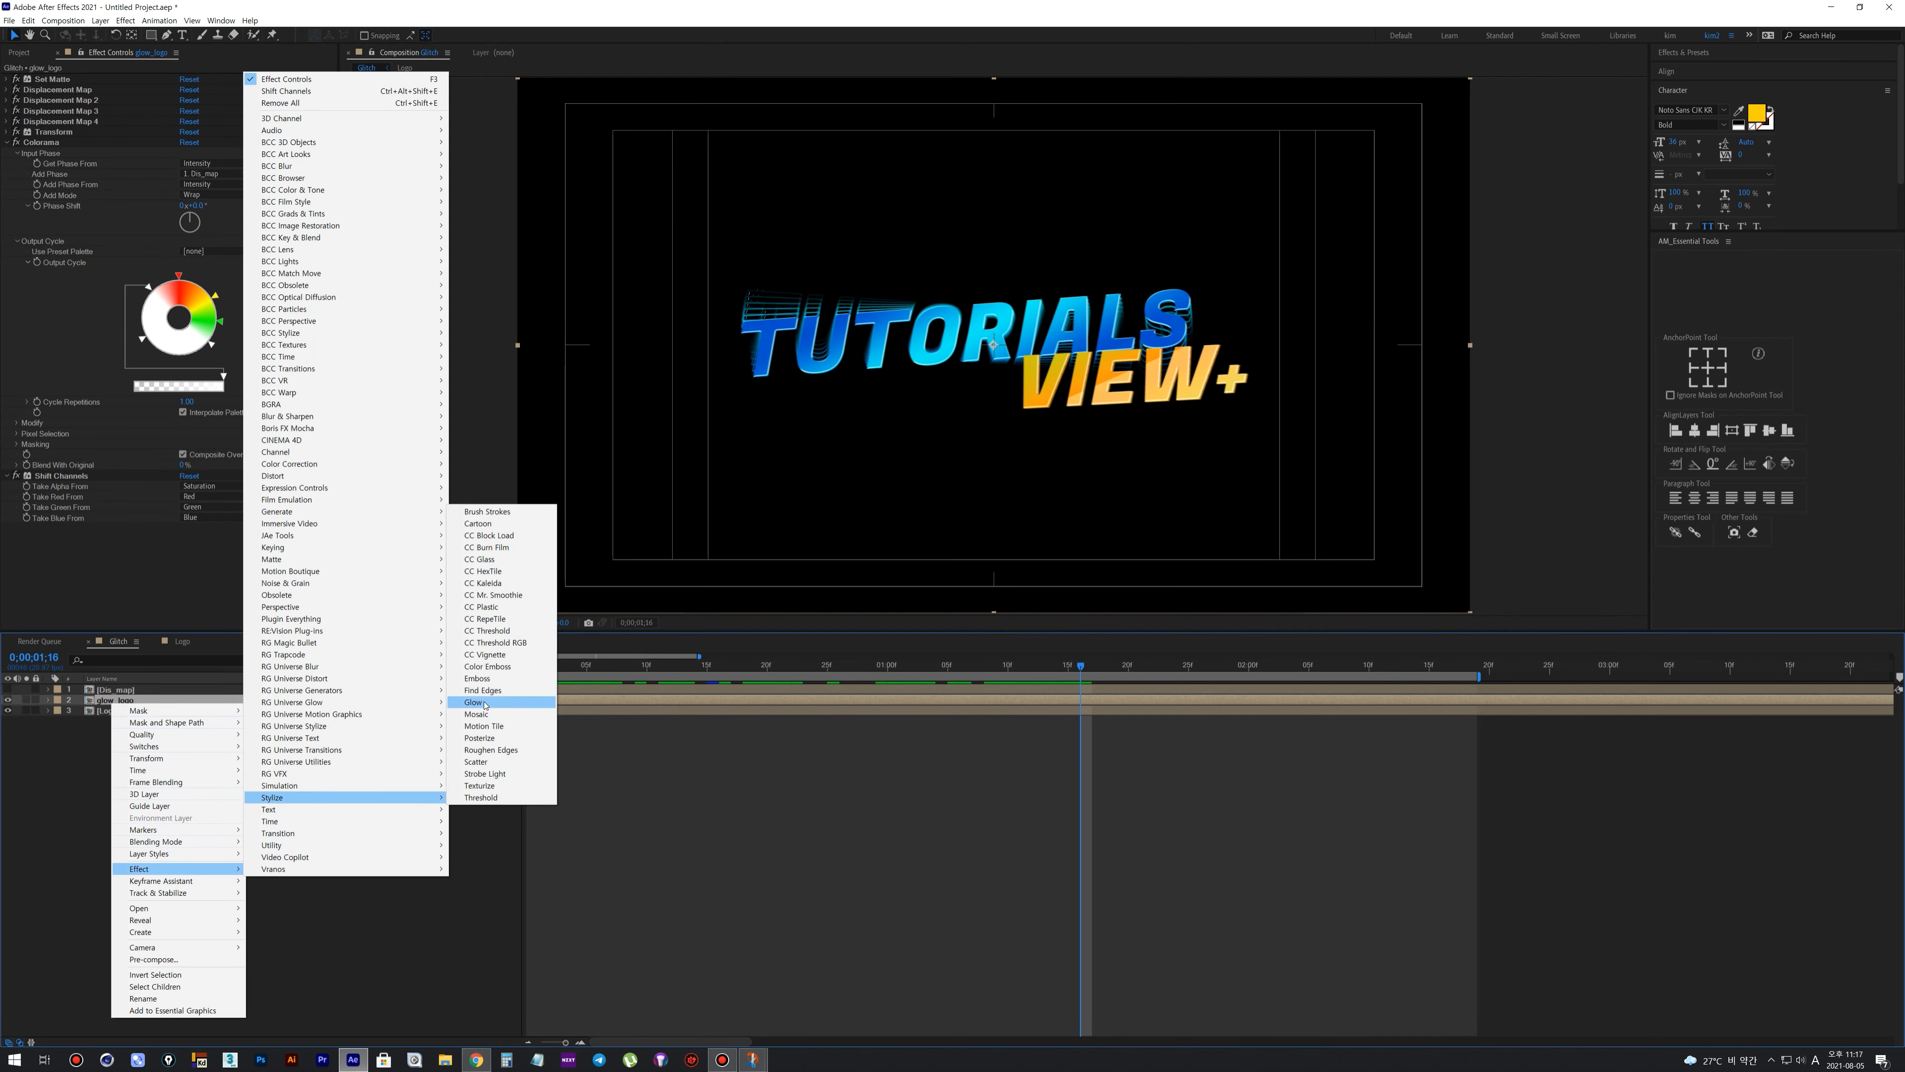
left_click(484, 701)
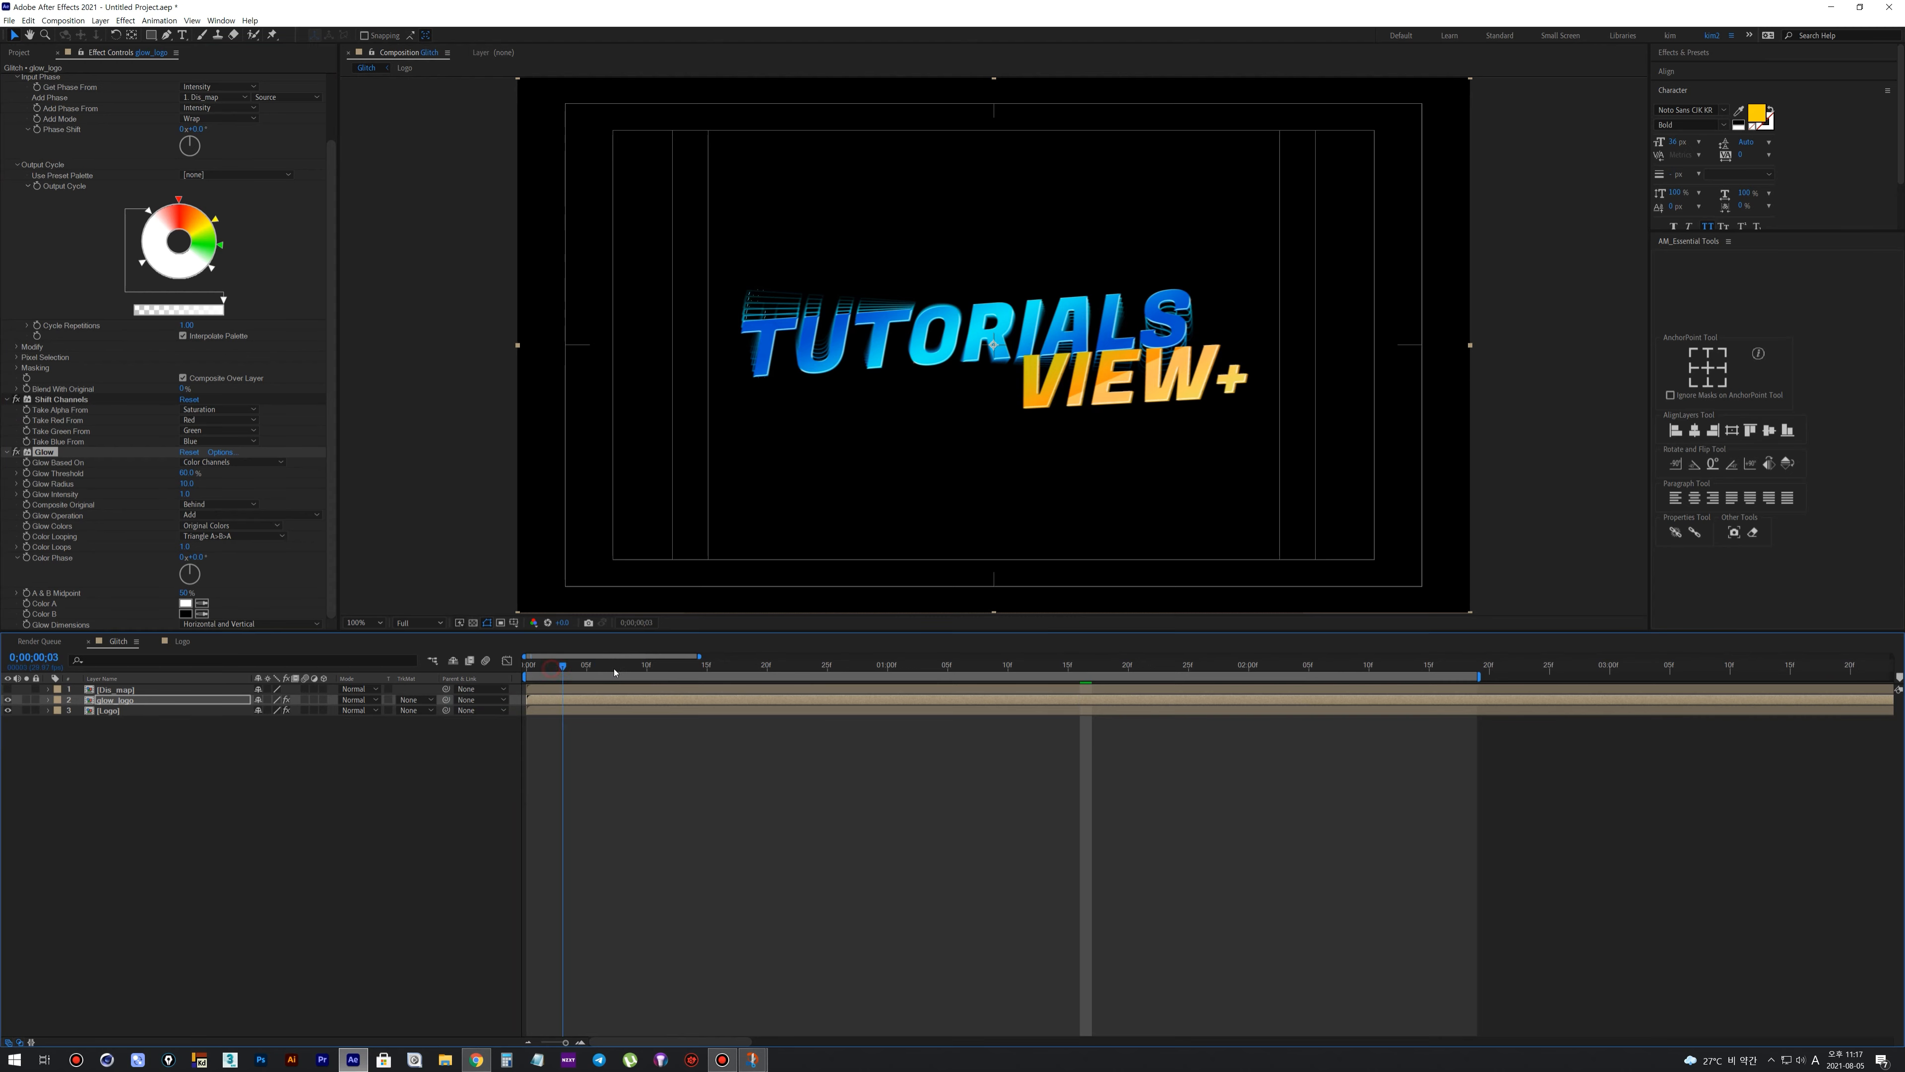
Increase the Glow radius and lower its intensity, judging the look at frame 0:00:00:21
left_click(731, 680)
left_click_drag(731, 681, 779, 683)
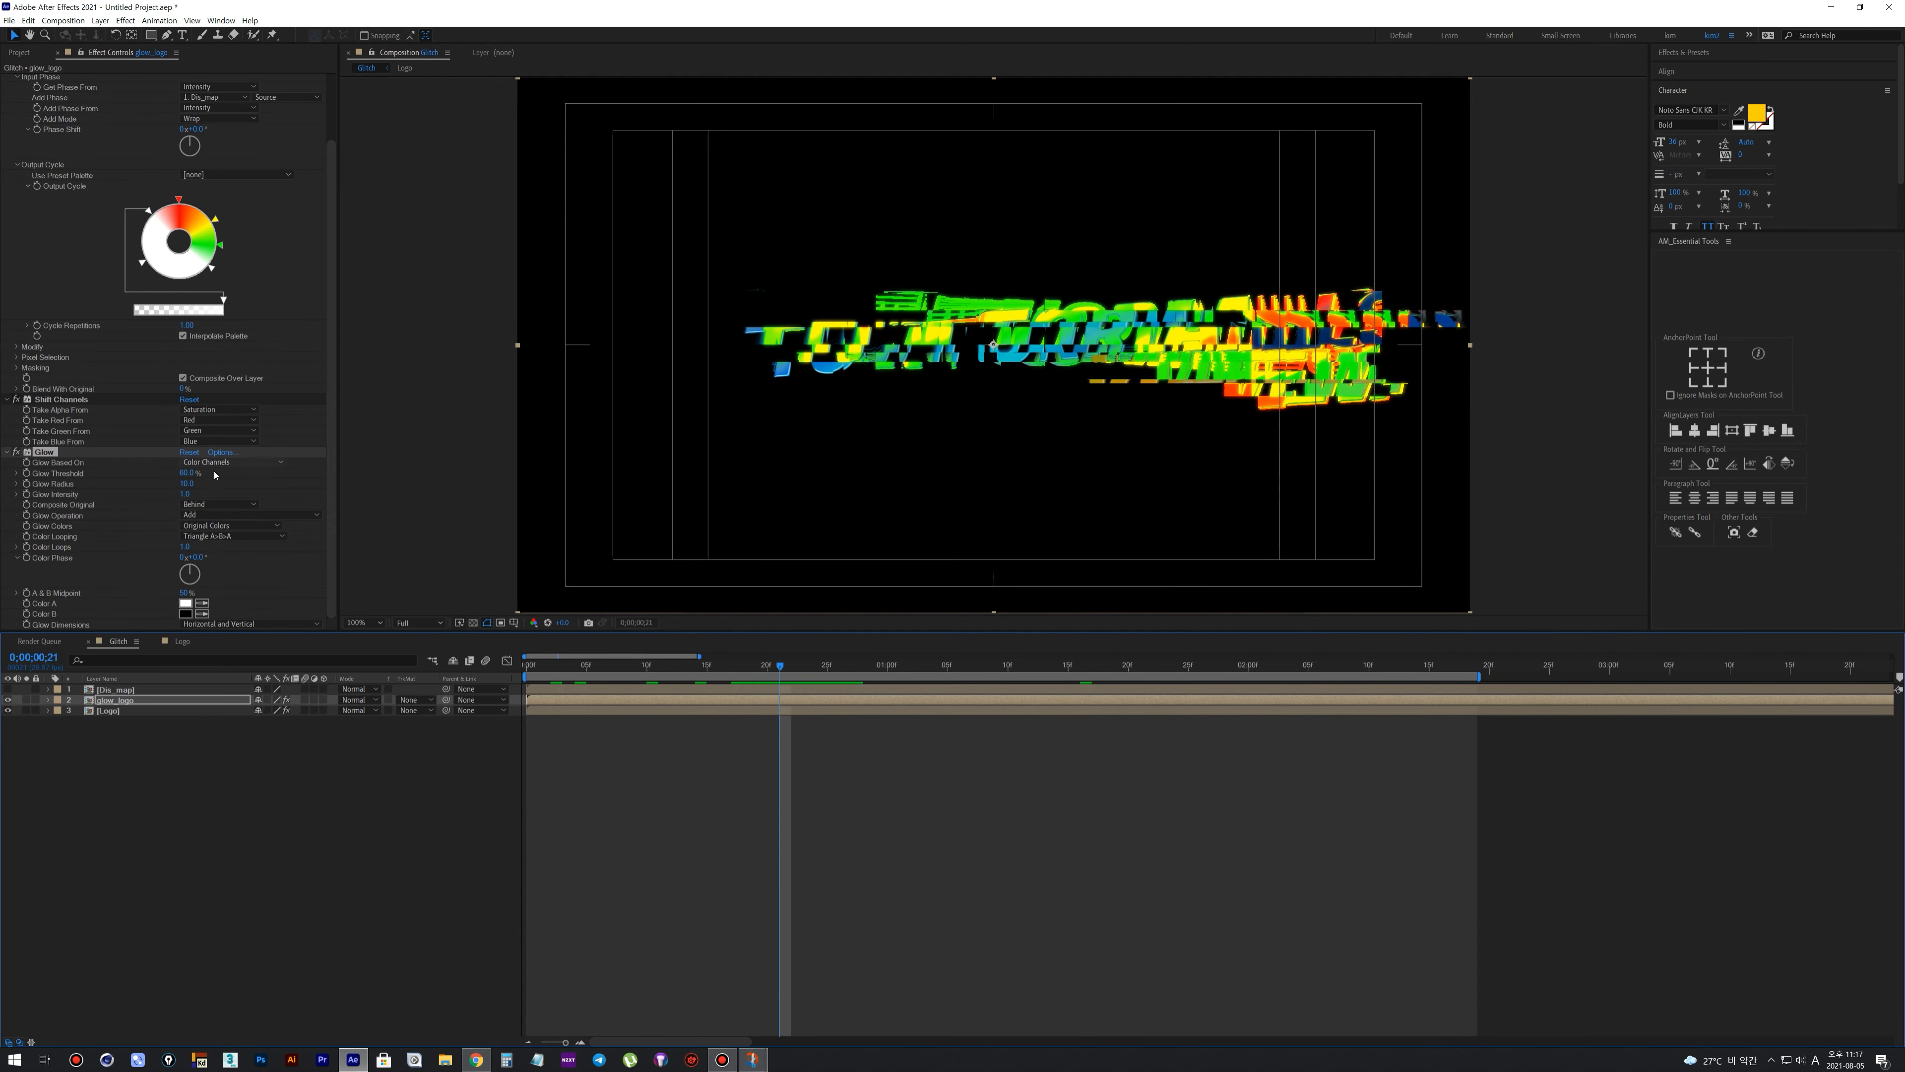
mouse_move(188, 484)
left_mouse_down()
mouse_move(264, 498)
mouse_move(165, 469)
left_mouse_up()
left_click_drag(310, 477, 213, 491)
left_click_drag(188, 483, 187, 483)
left_click_drag(185, 493, 183, 493)
Duplicate the Glow effect, set the copy's threshold to 100% with a much wider radius, and tighten the first Glow's radius
key("ctrl+d")
left_click_drag(189, 473, 267, 489)
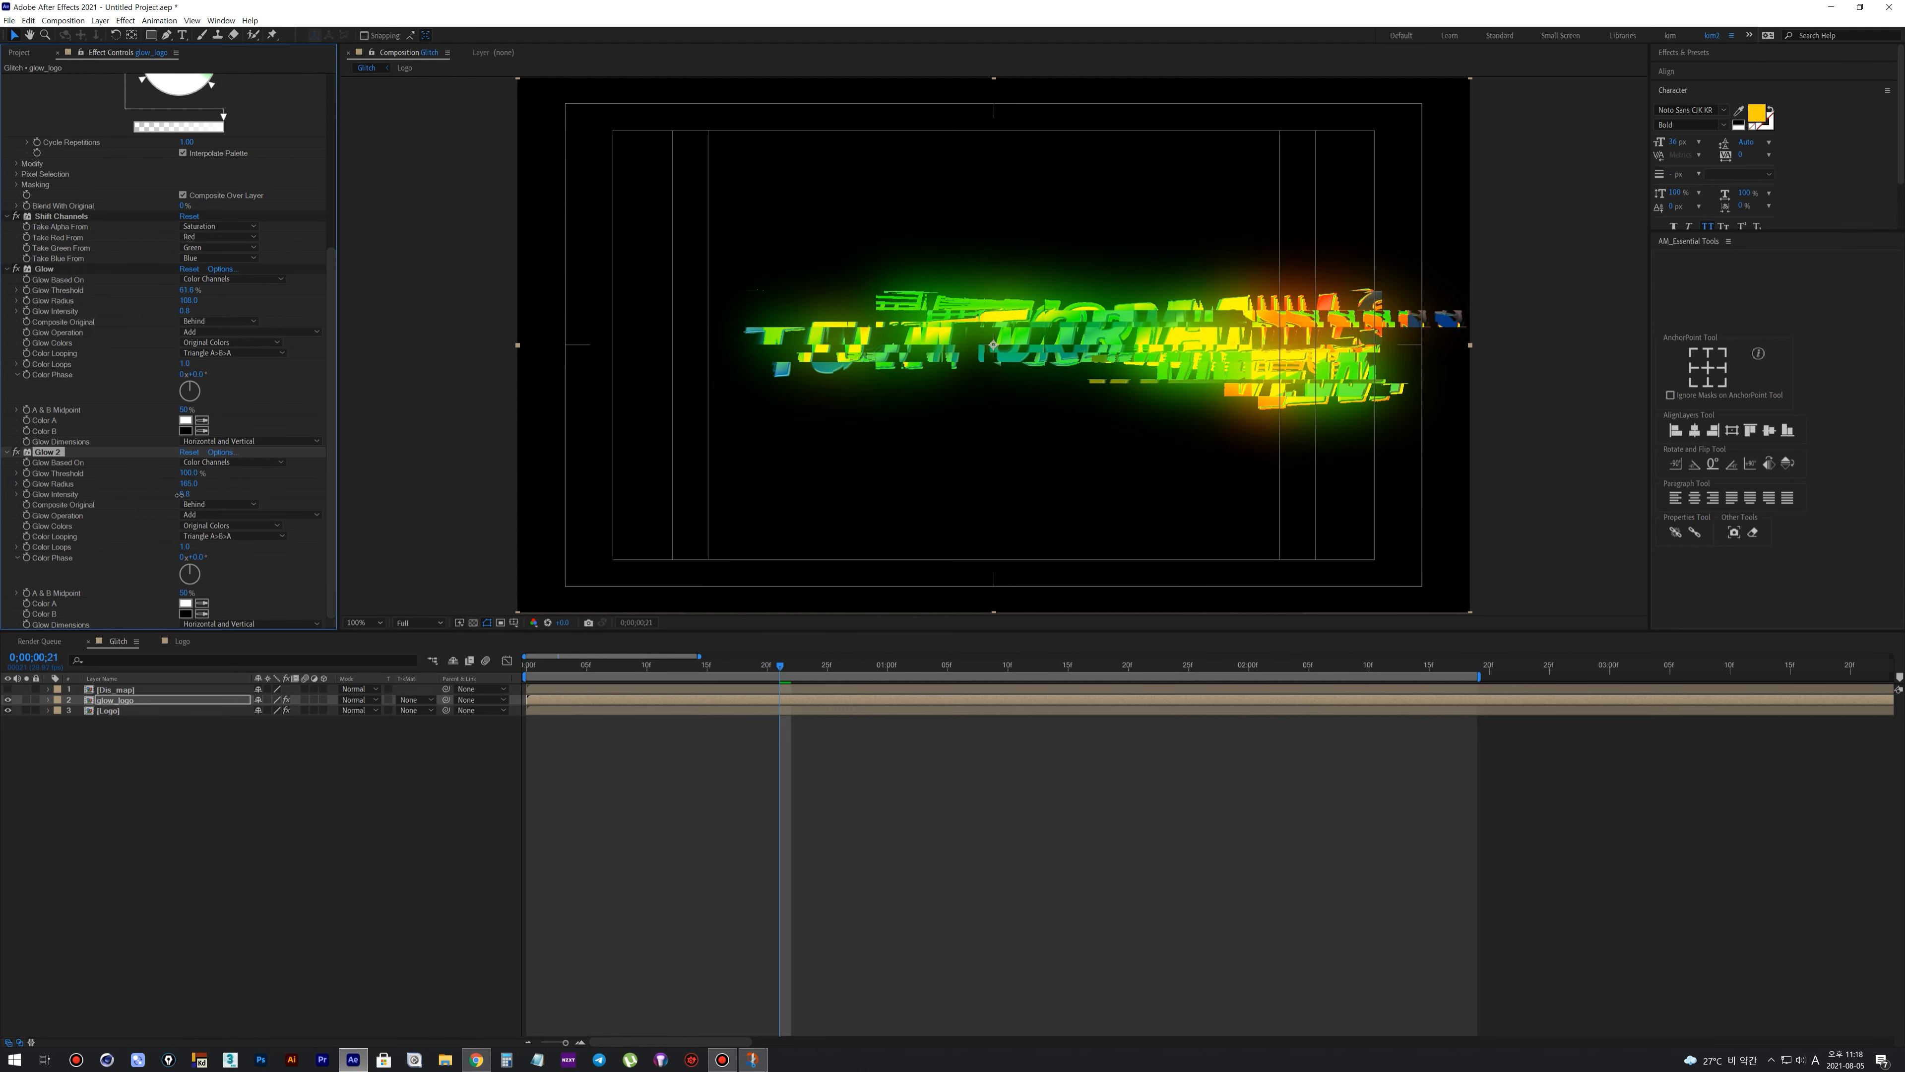
mouse_move(186, 290)
left_mouse_down()
mouse_move(173, 300)
mouse_move(276, 303)
mouse_move(167, 323)
left_mouse_up()
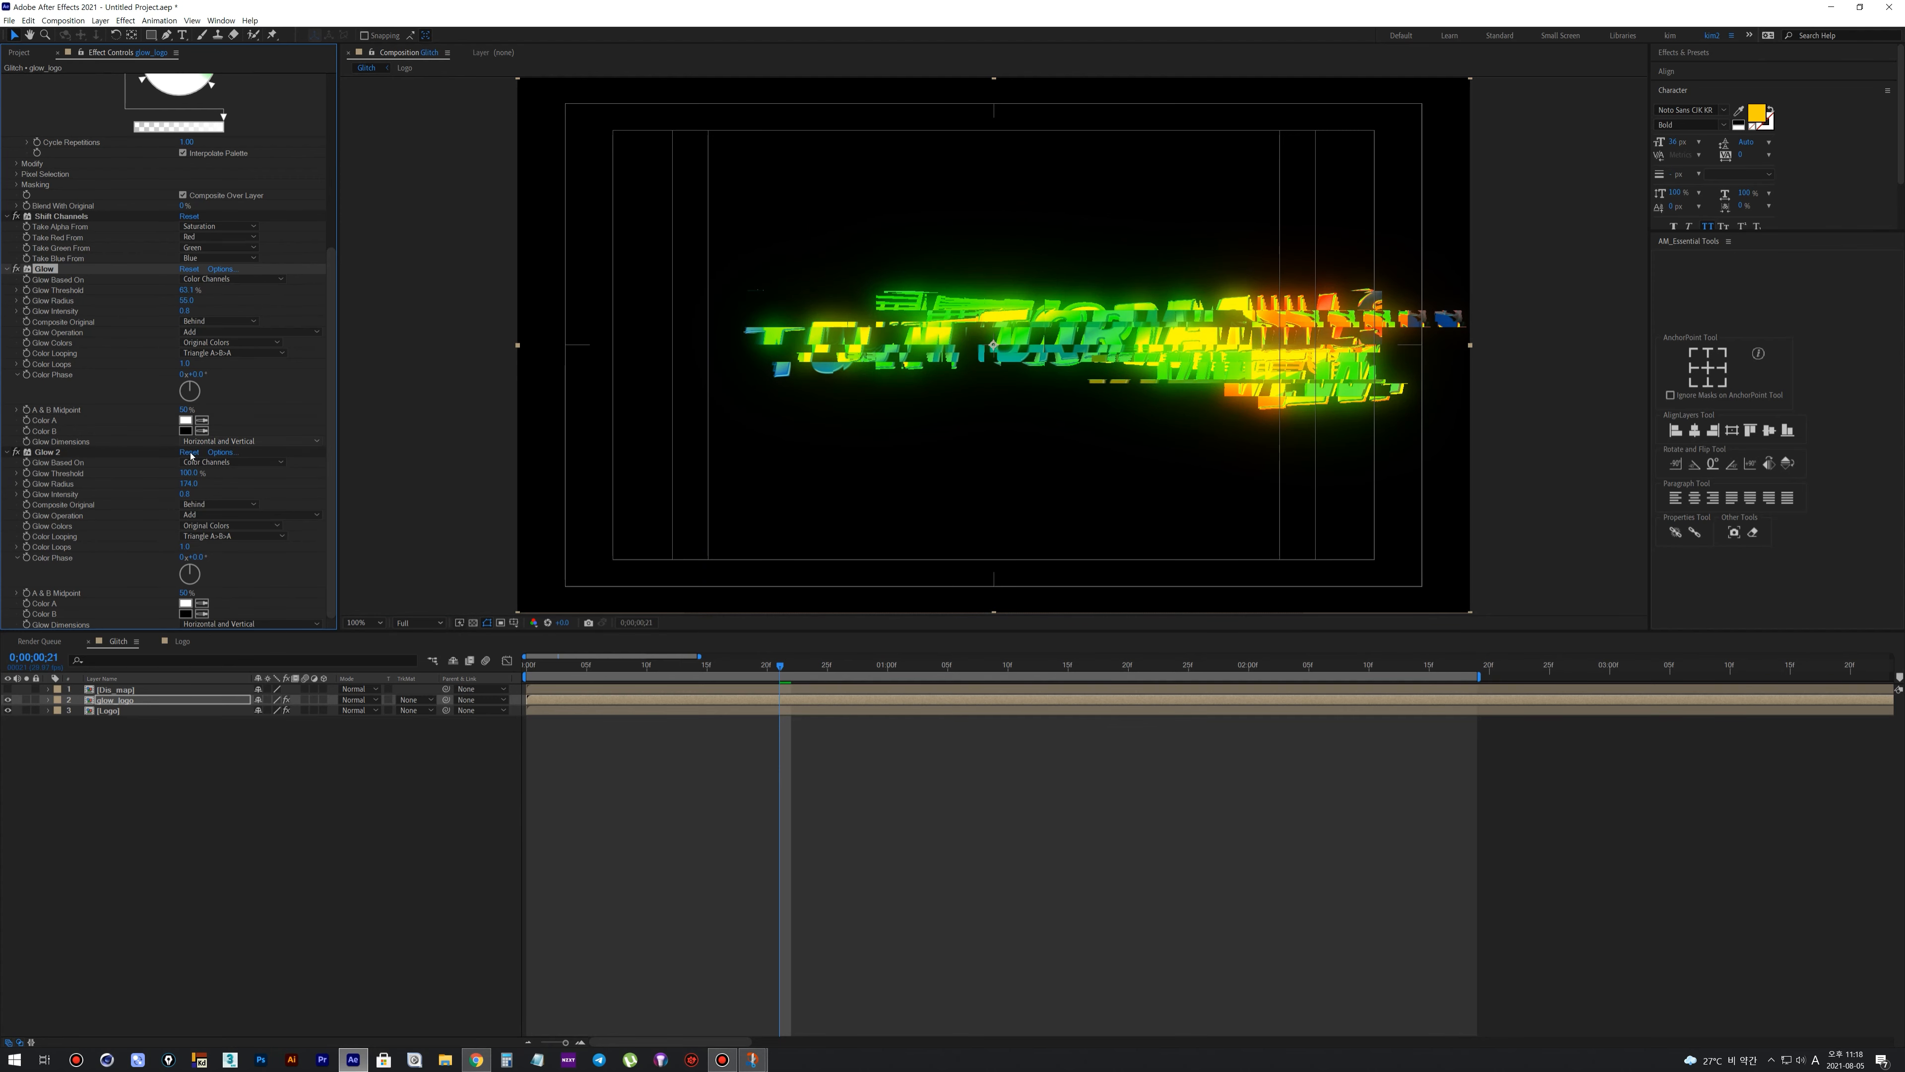
left_click_drag(187, 483, 228, 487)
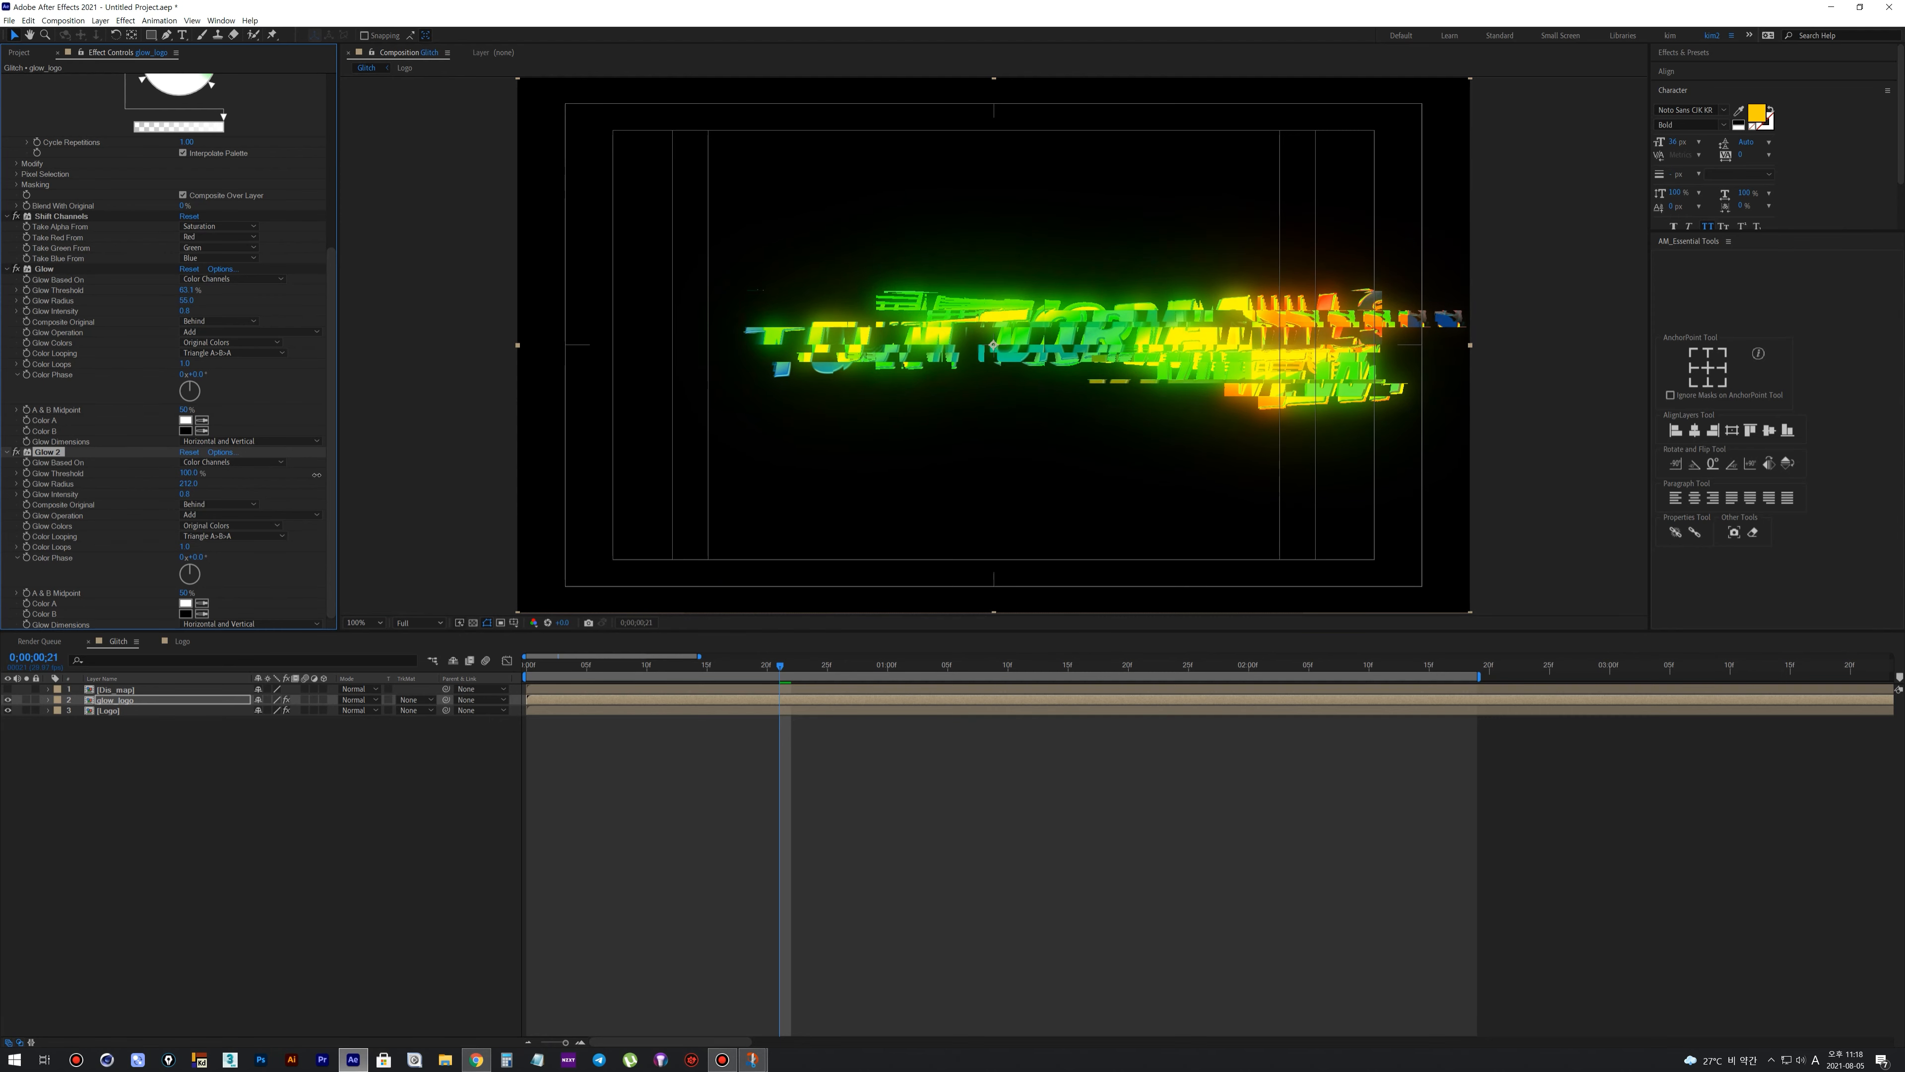
left_click_drag(211, 500, 189, 504)
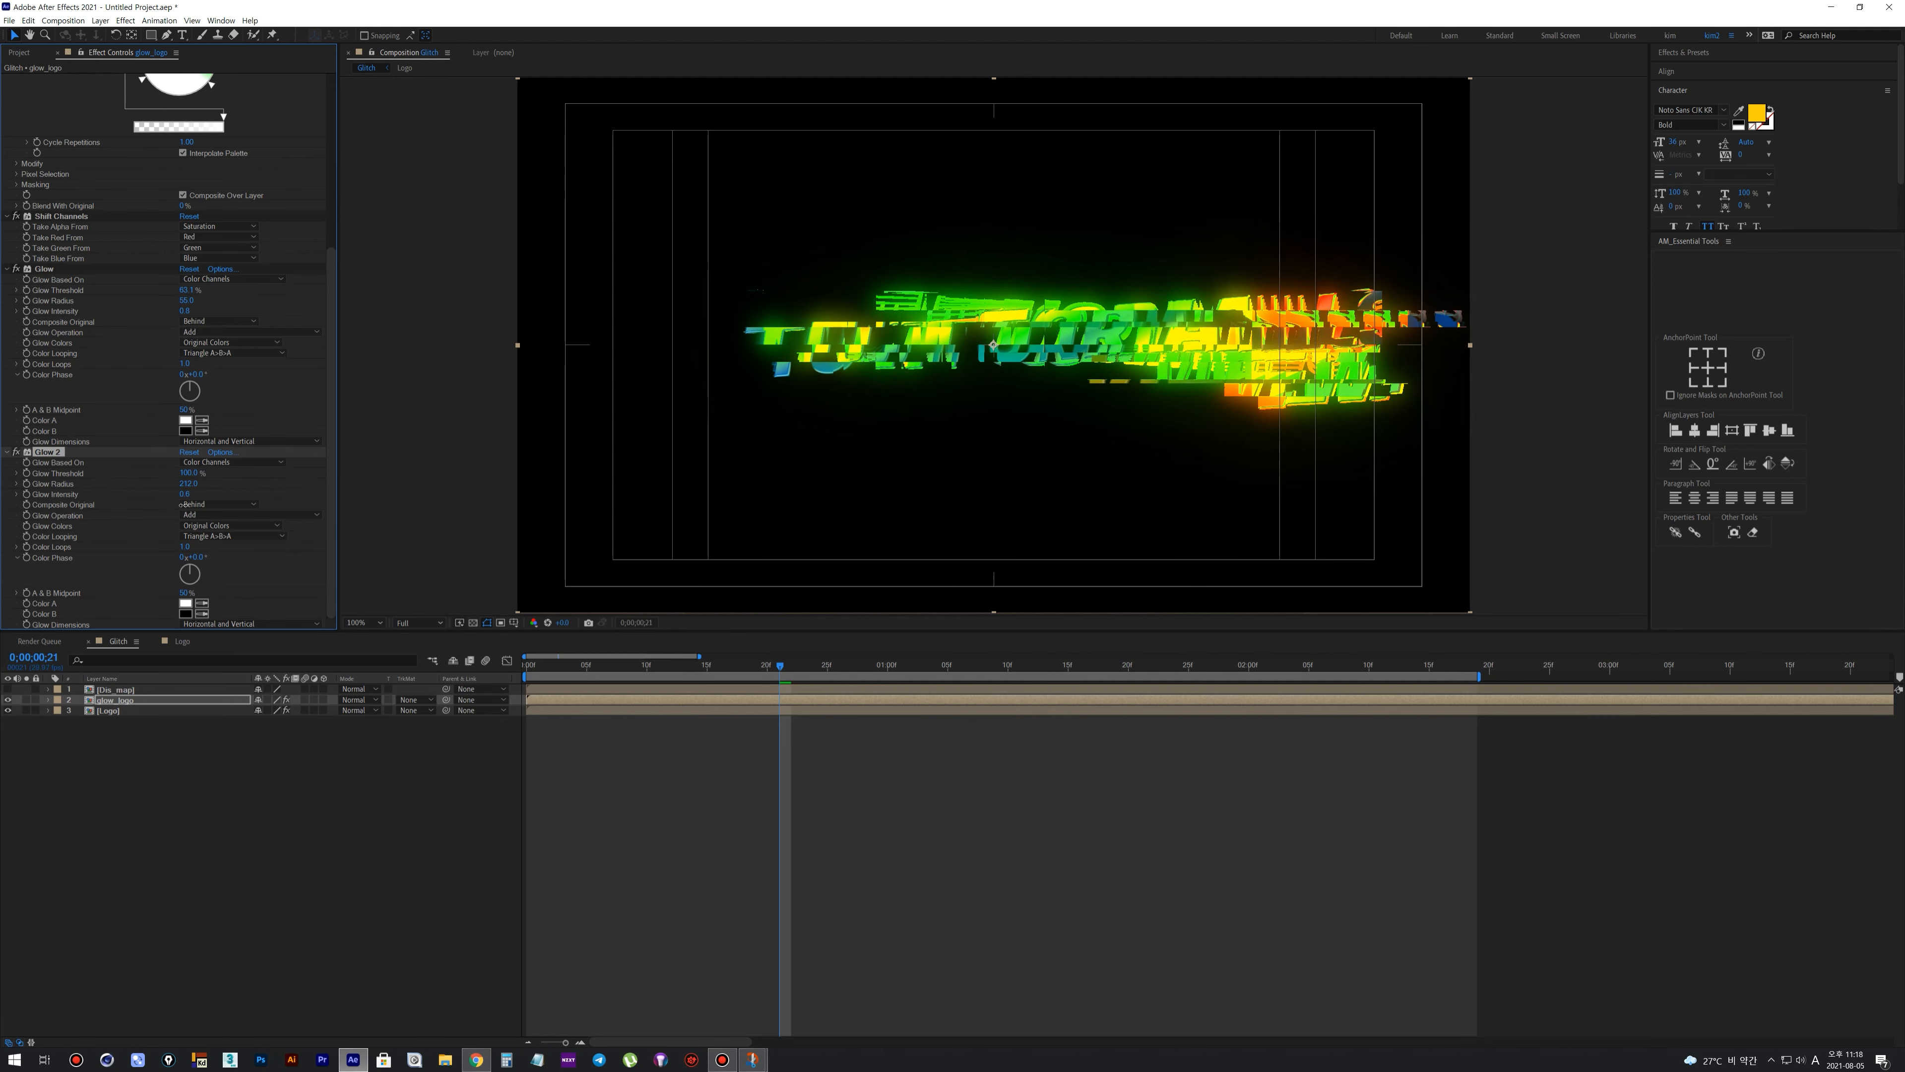
Preview the glowing reveal from the start and examine the logo's edges up close at 0:00:01:09
left_click_drag(564, 665, 526, 666)
scroll(609, 574, "down", 1)
key("space")
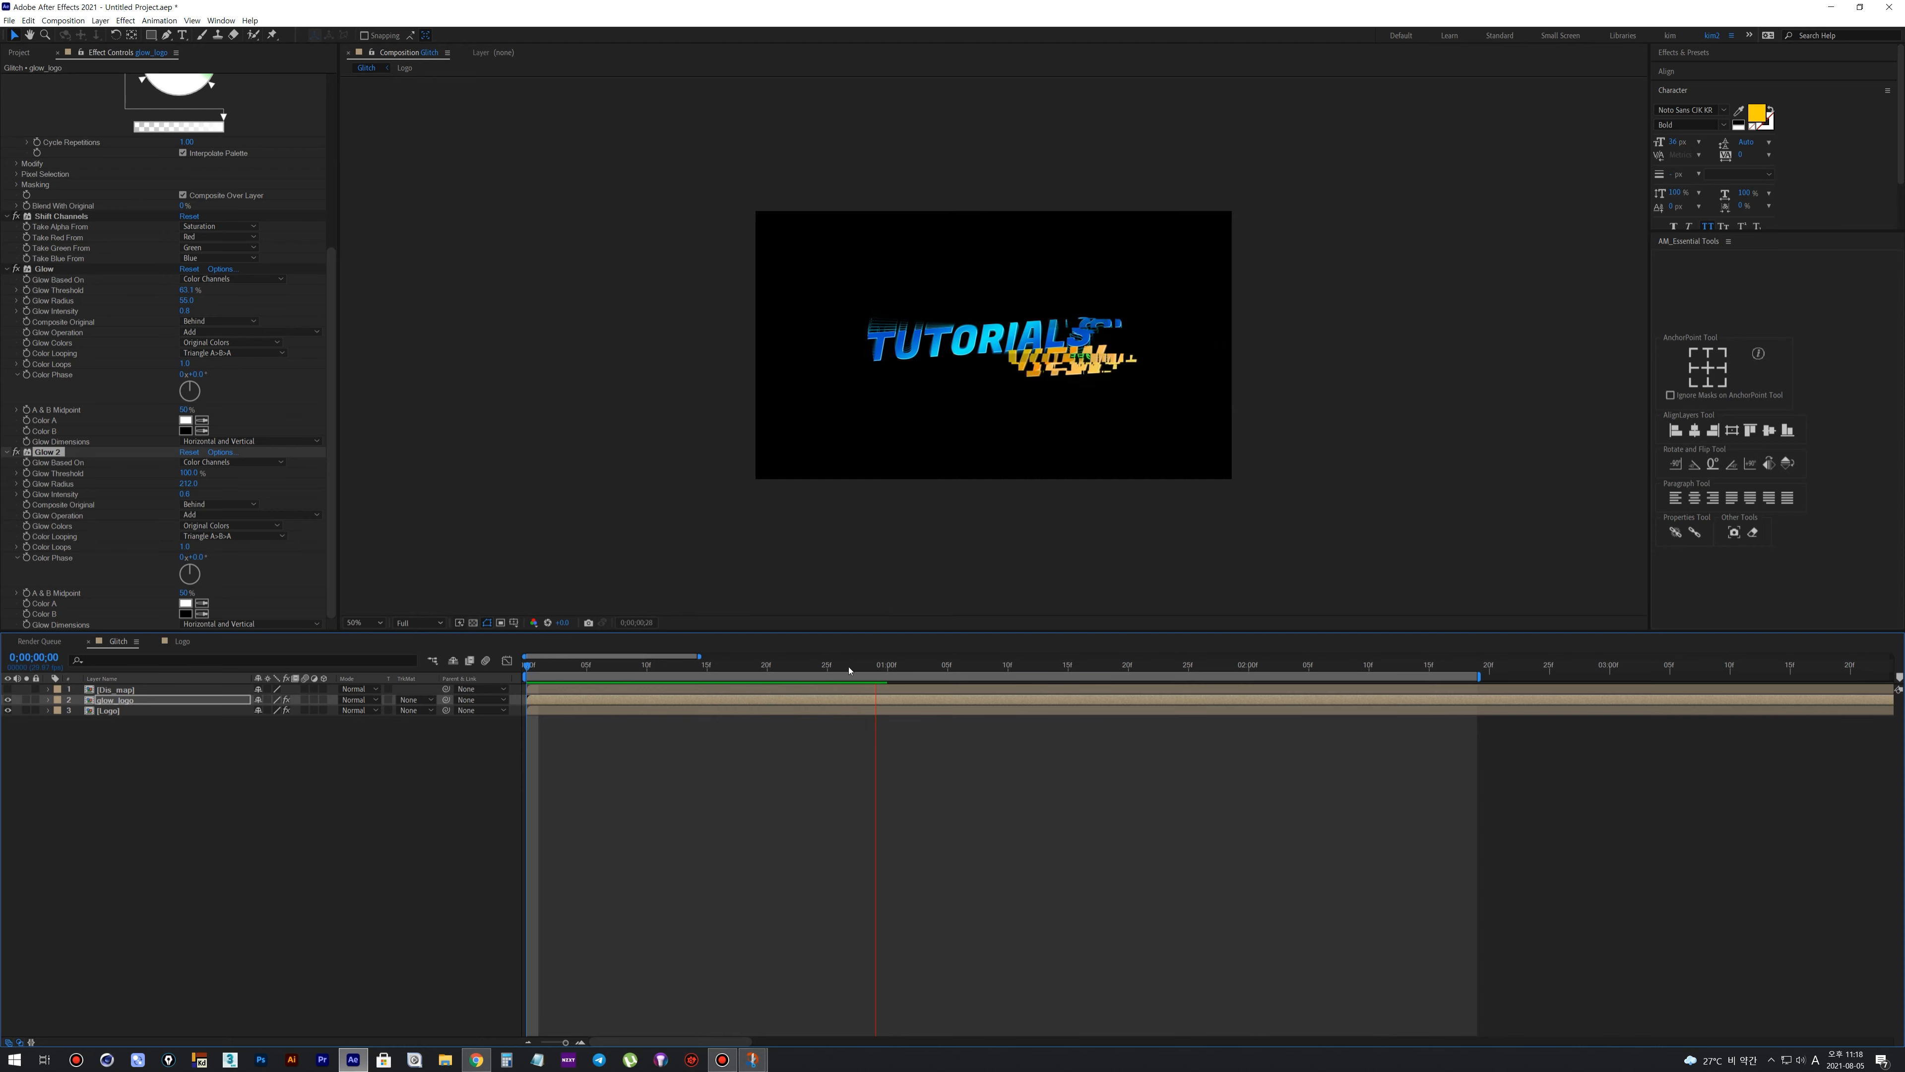
key("space")
scroll(973, 489, "up", 1)
key("space")
key("space")
left_click_drag(806, 681, 997, 711)
scroll(681, 374, "up", 2)
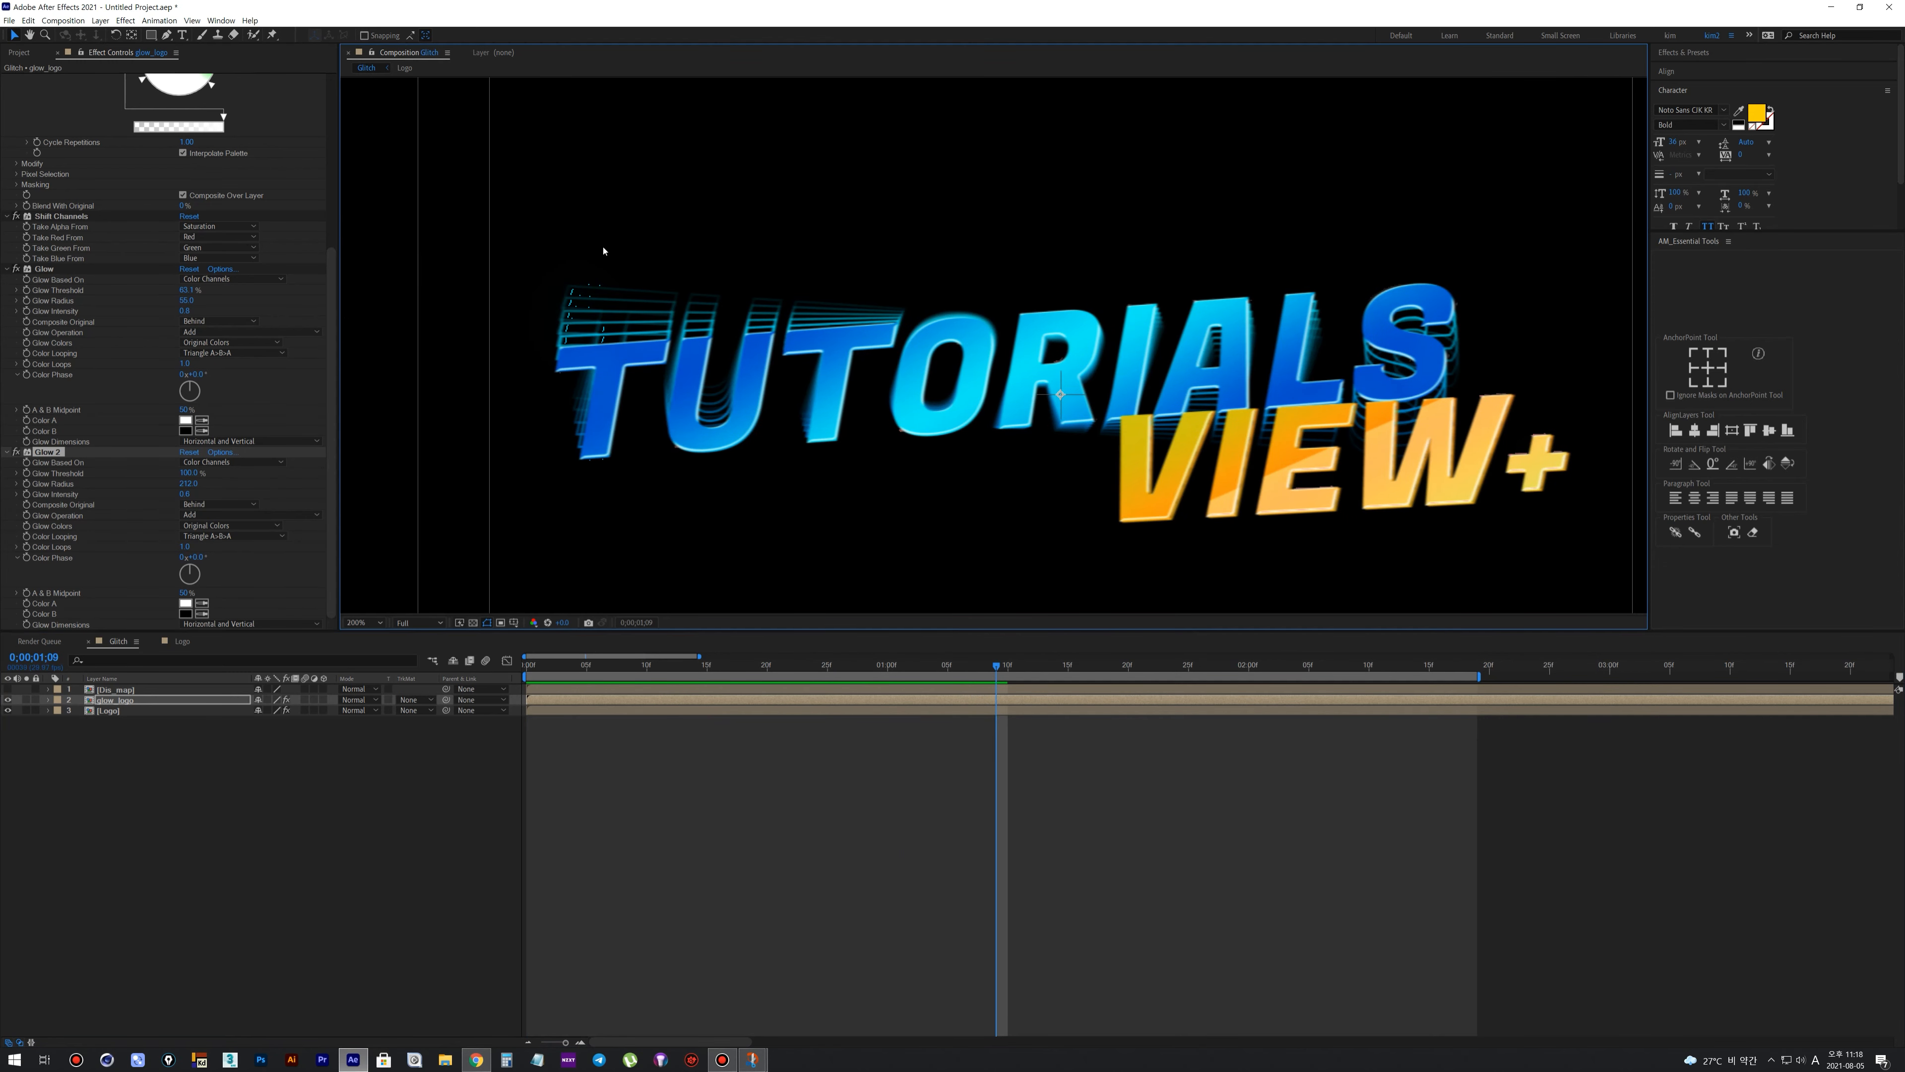
Apply Fast Box Blur to glow_logo, place it between Colorama and Shift Channels, and preview the animation
right_click(582, 700)
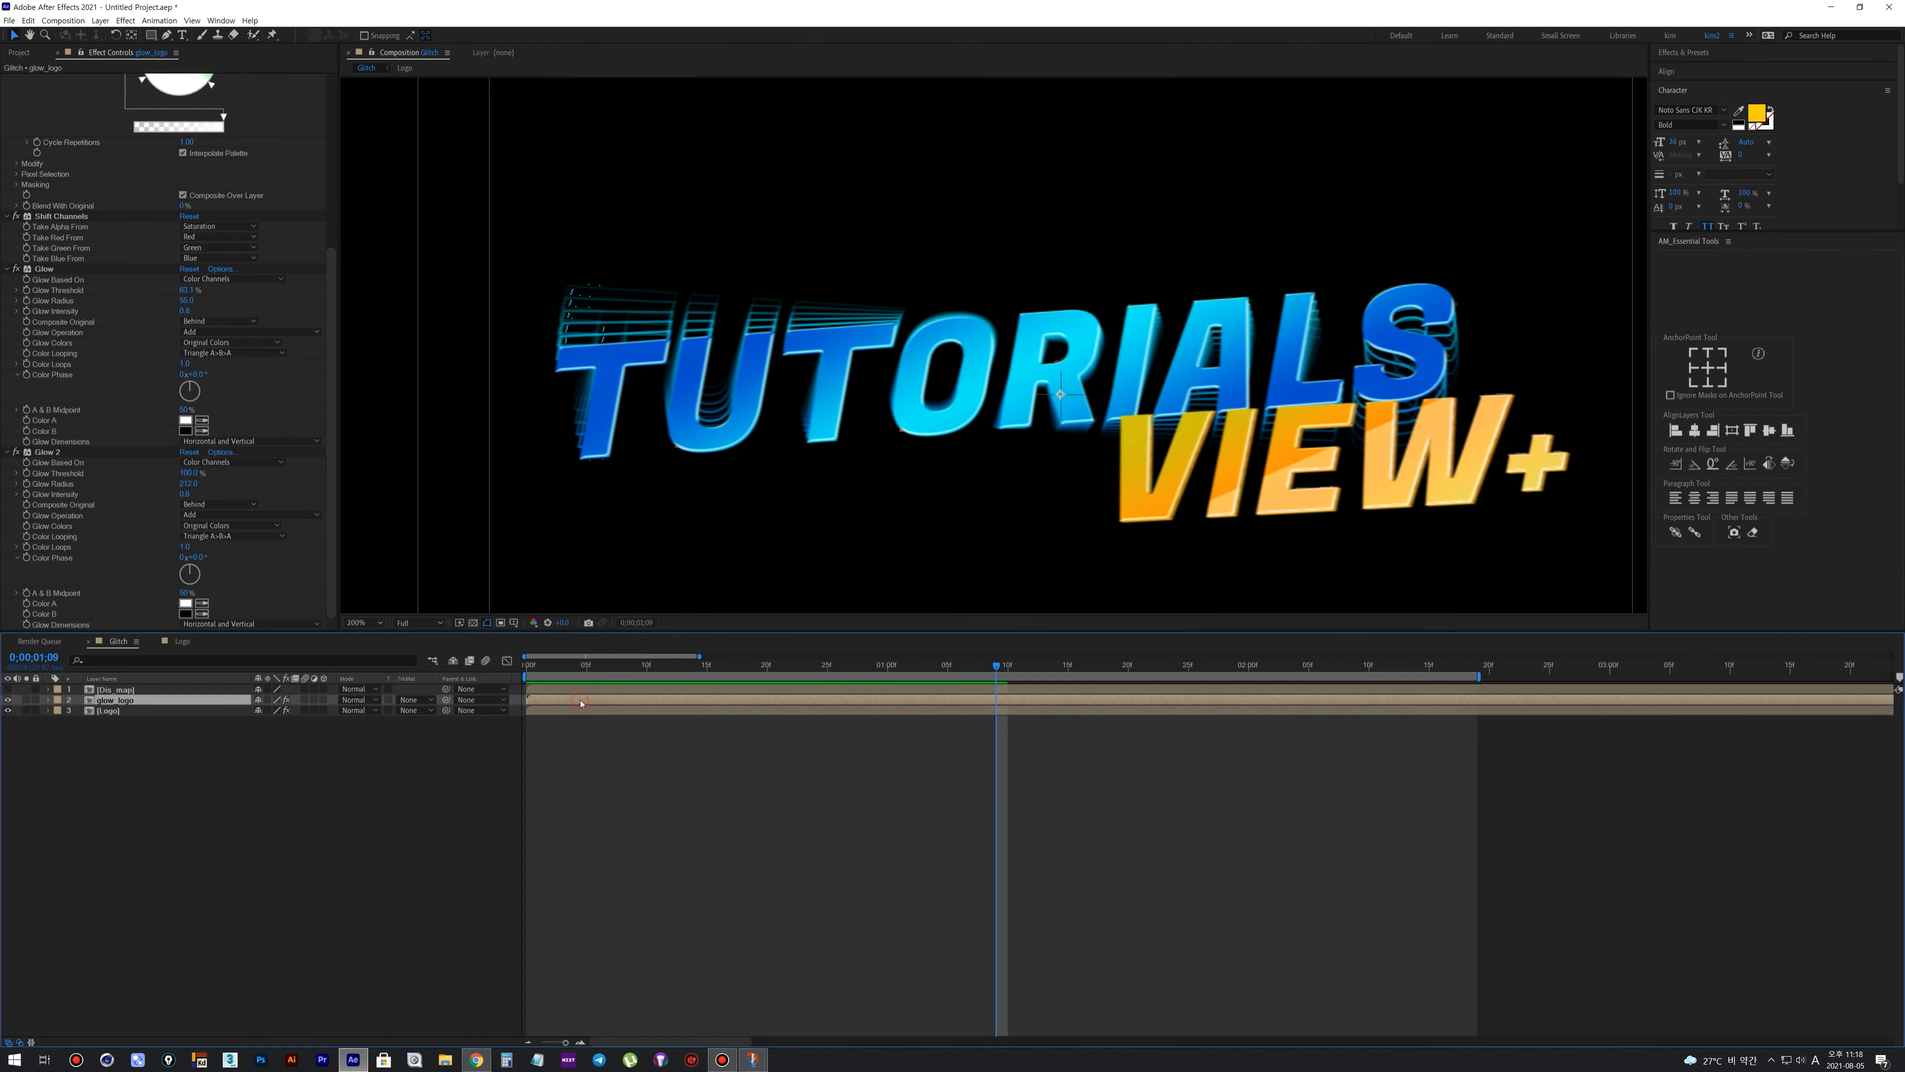
mouse_move(638, 864)
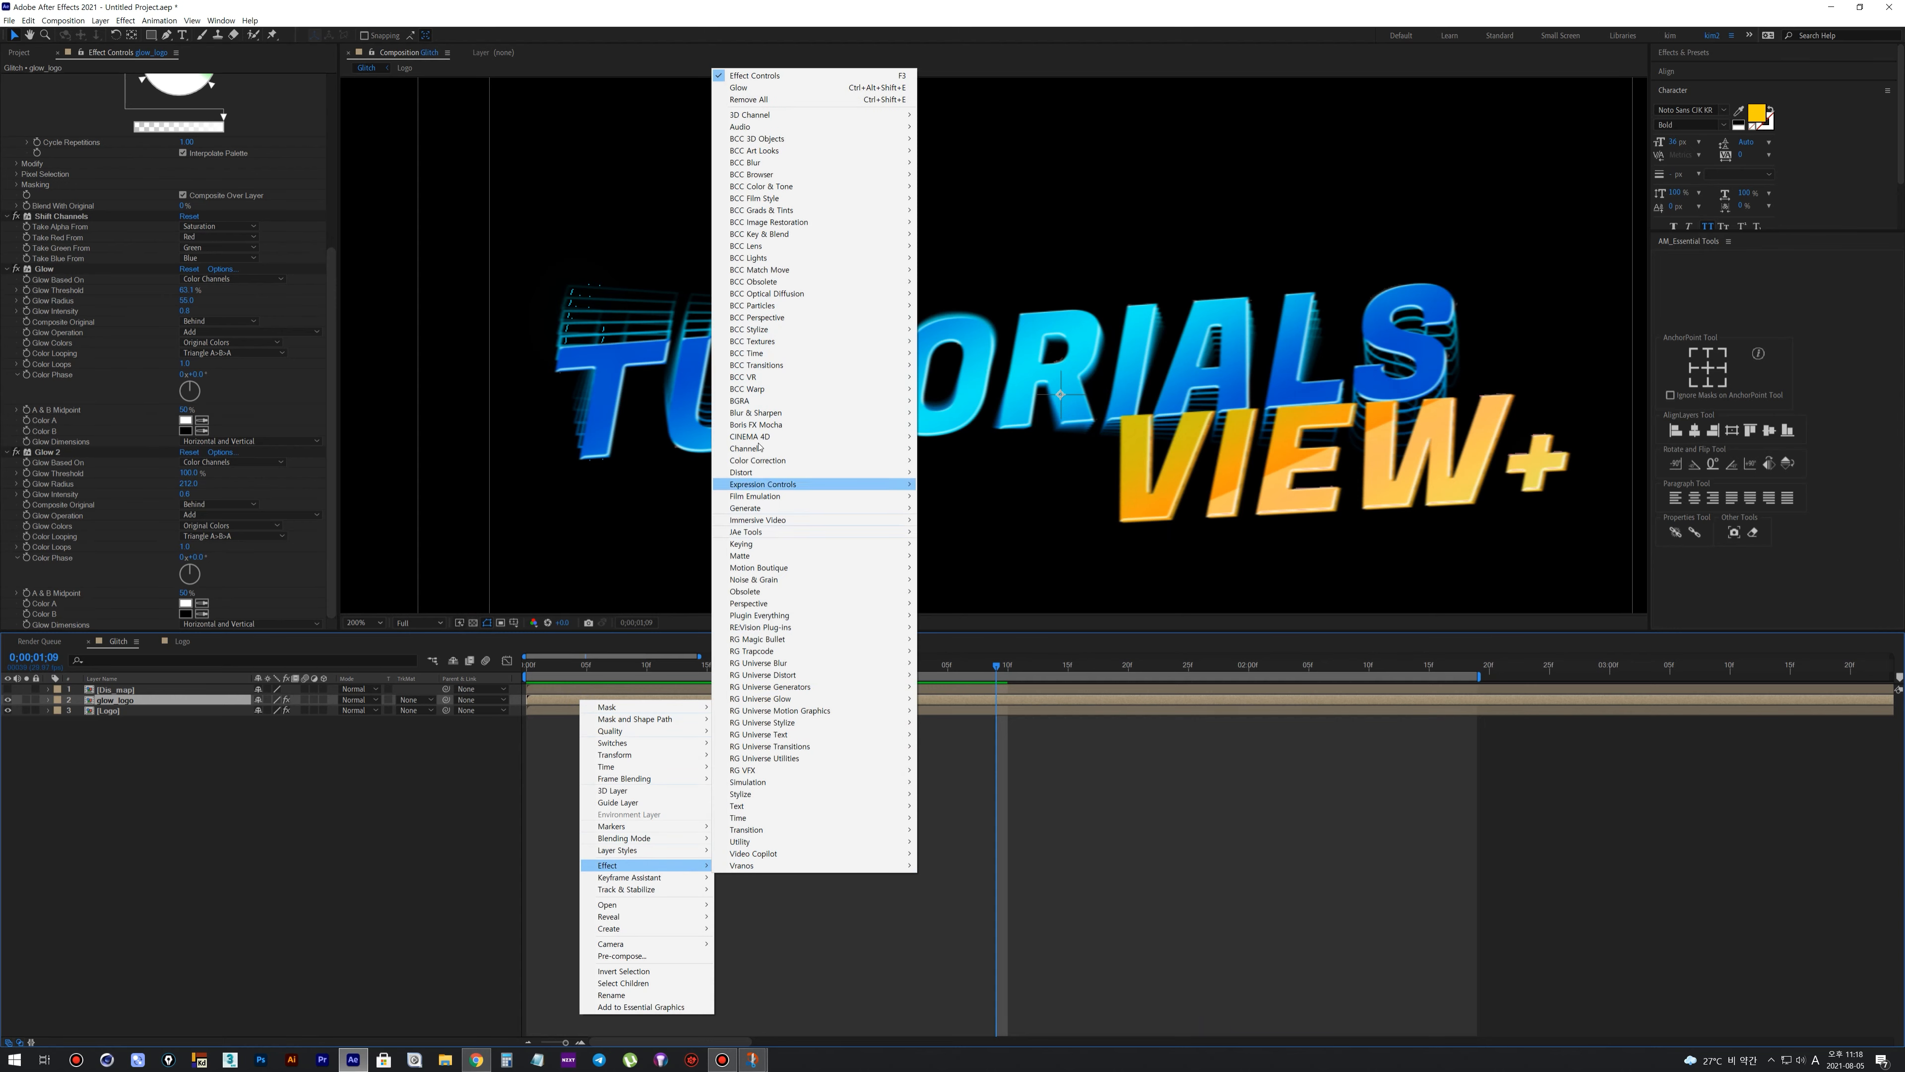
mouse_move(900, 413)
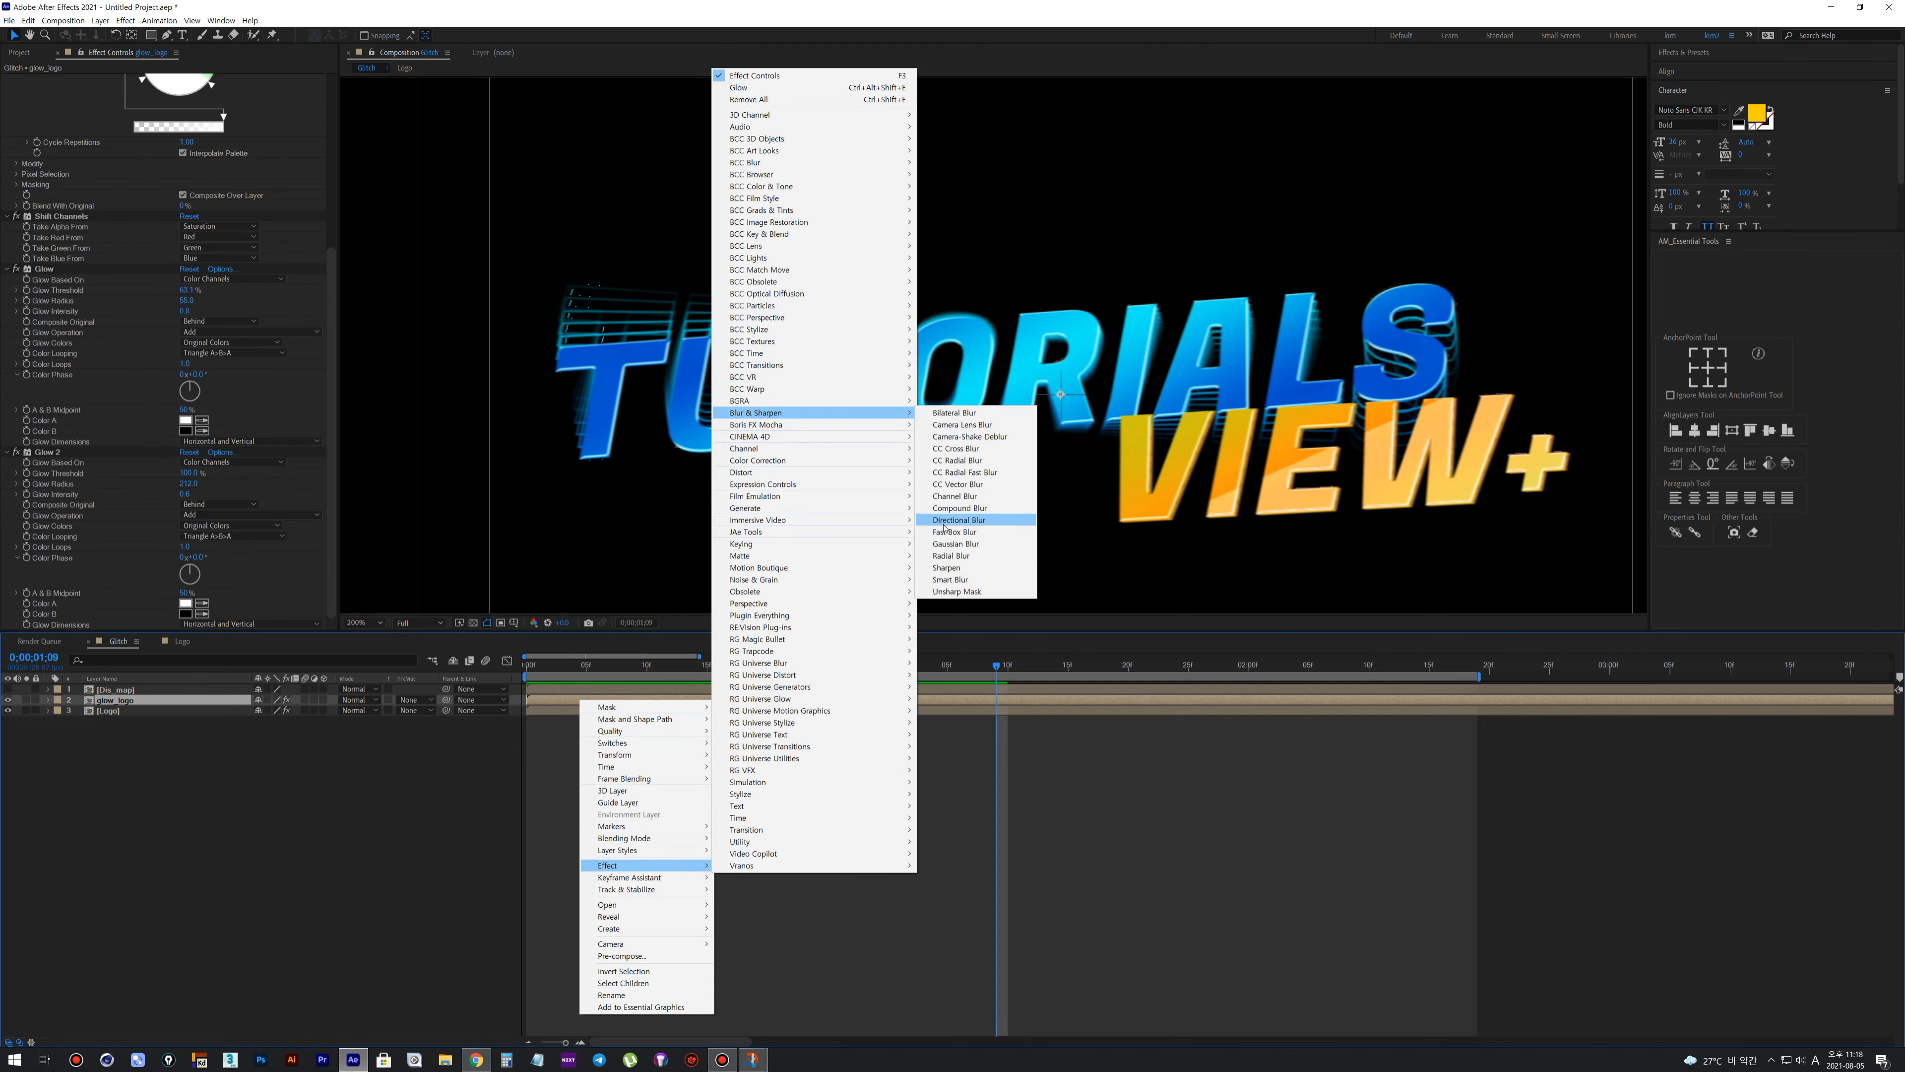
left_click(943, 532)
left_click_drag(55, 584, 57, 422)
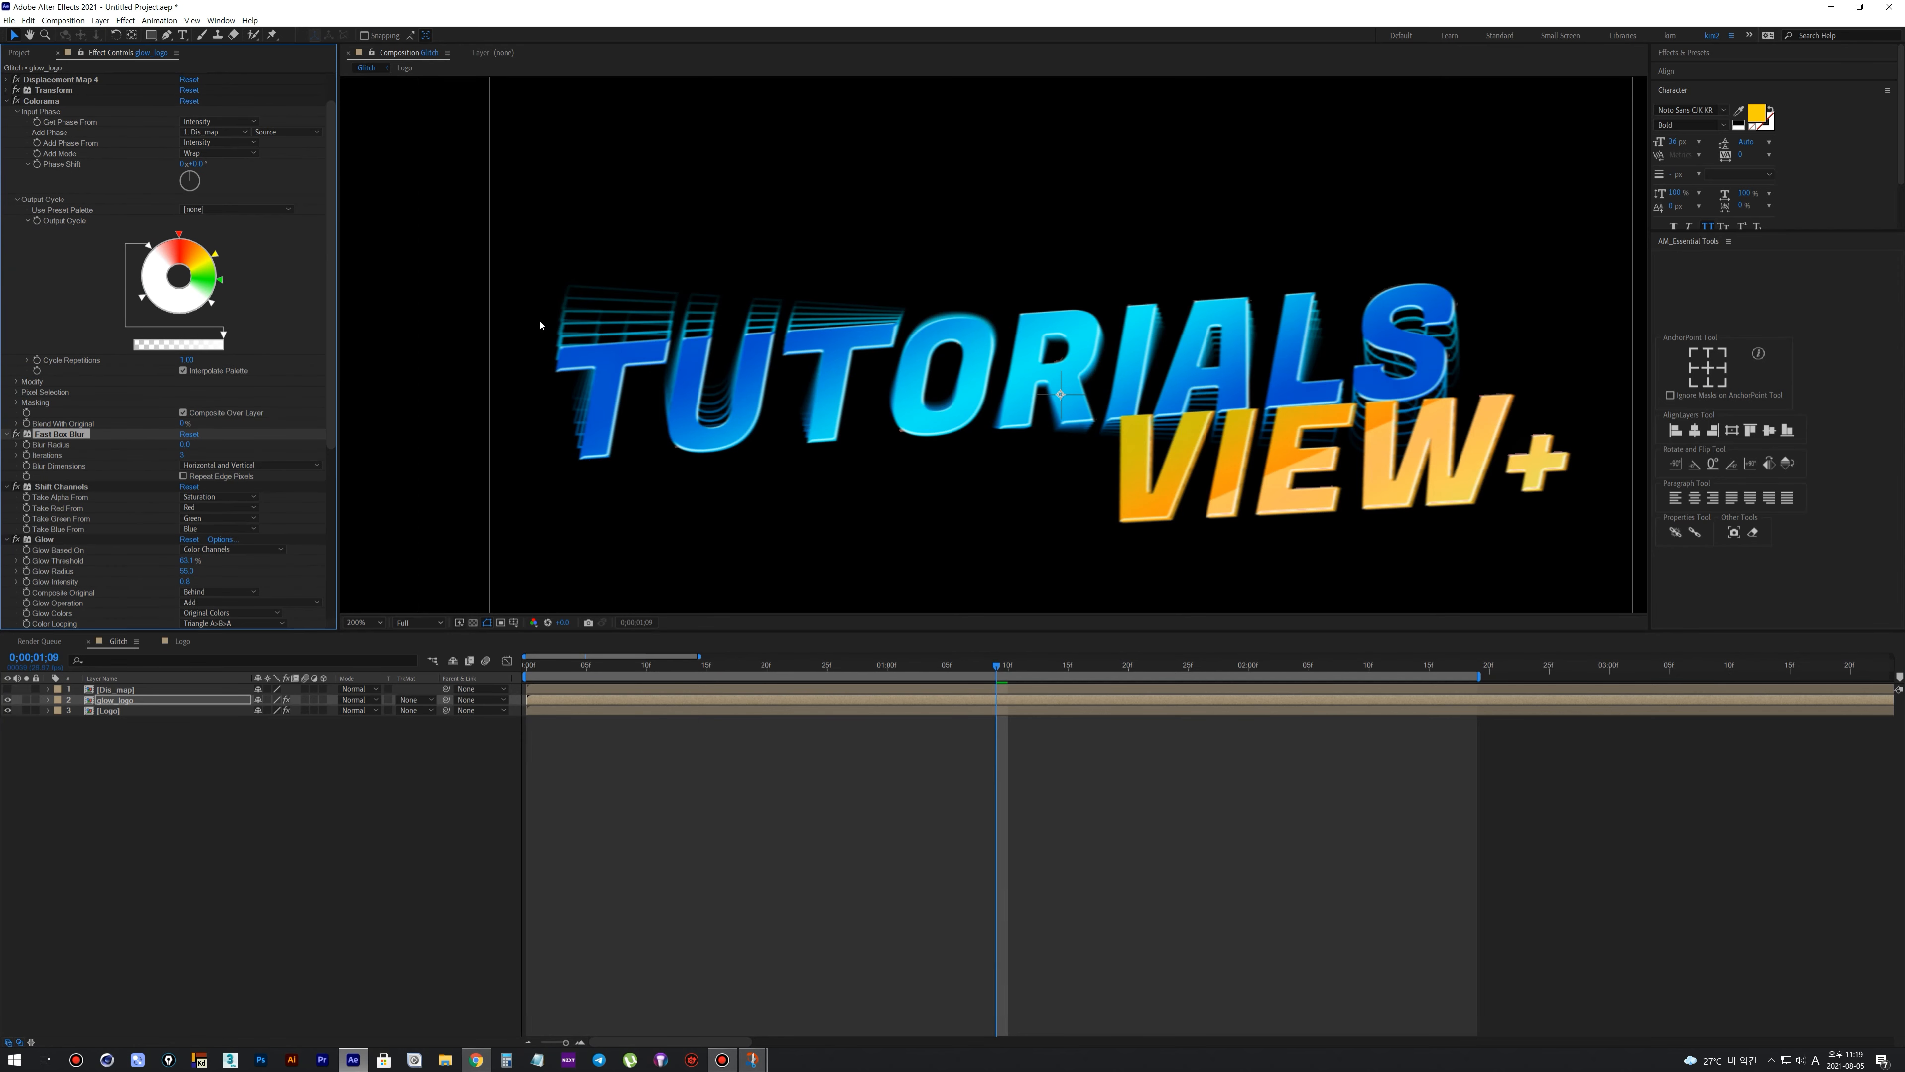
scroll(747, 476, "down", 1)
key("space")
scroll(796, 553, "down", 1)
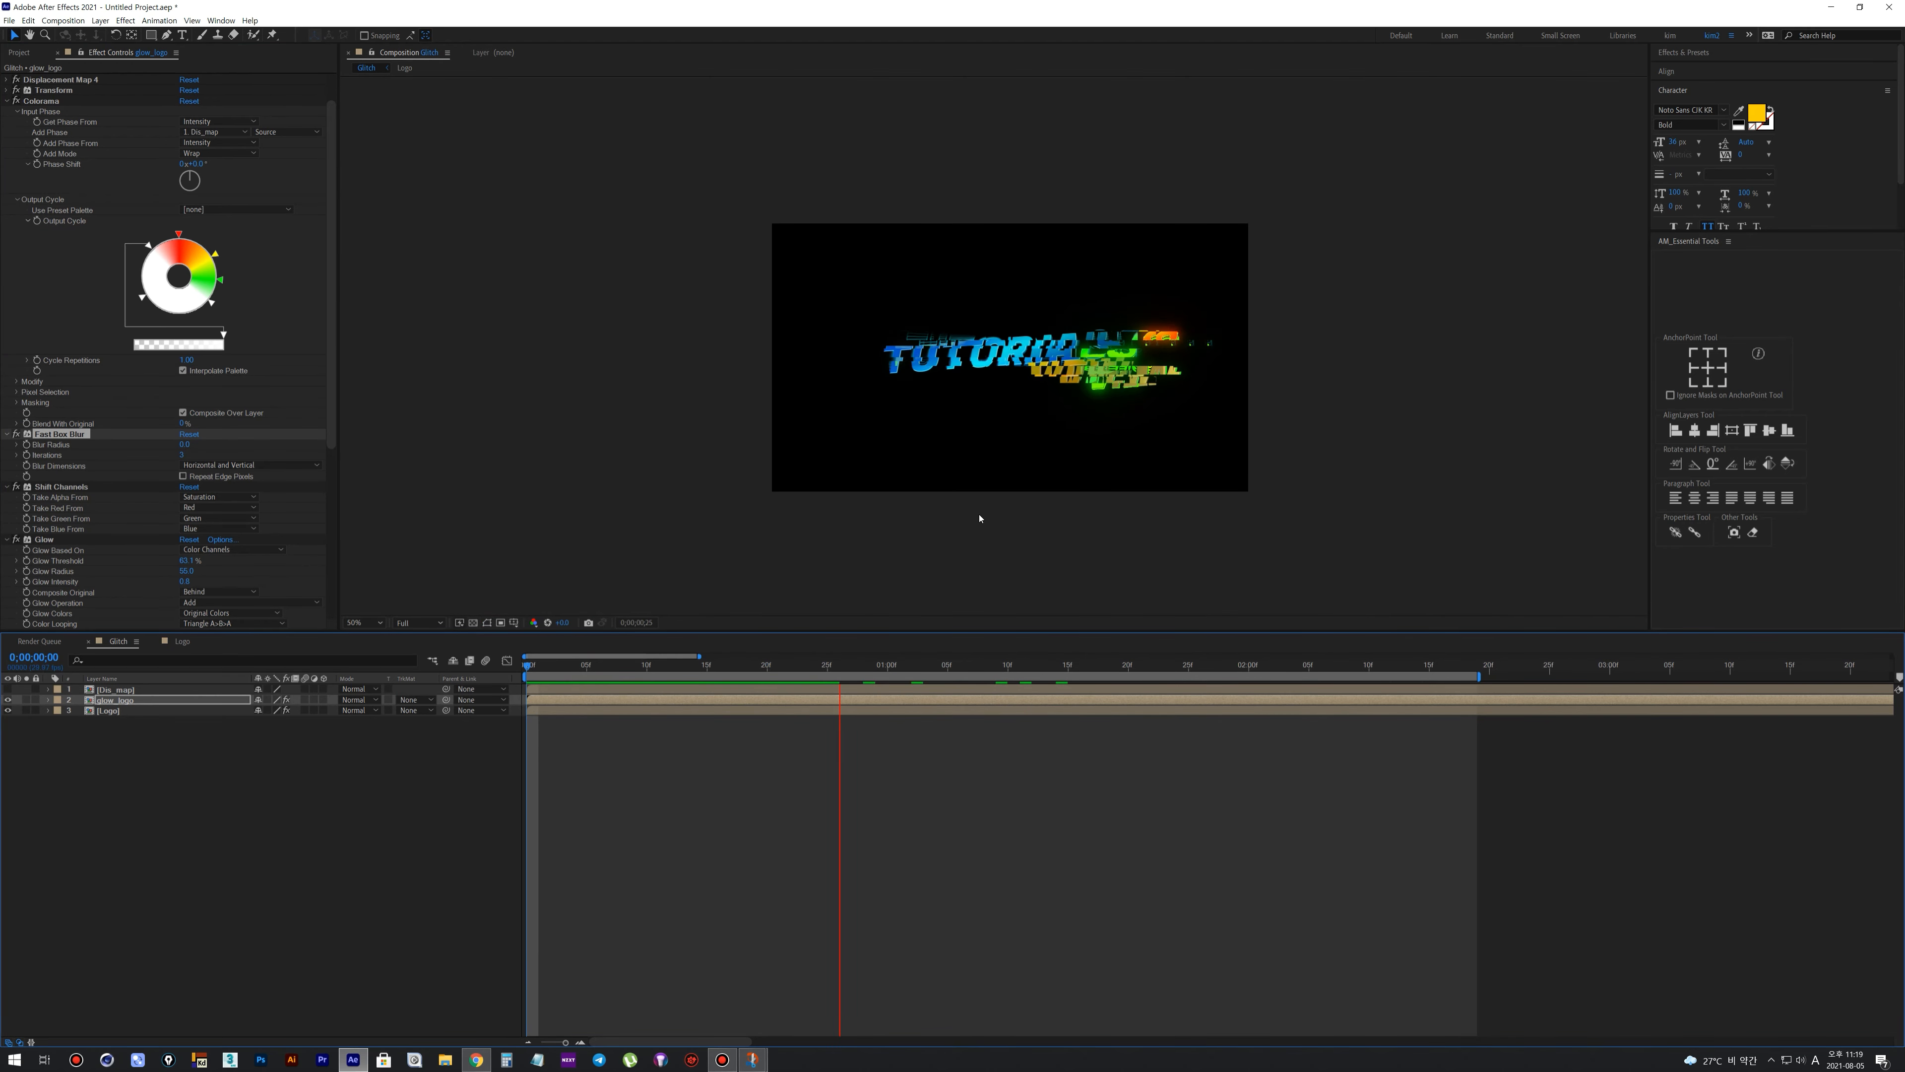
scroll(978, 514, "up", 1)
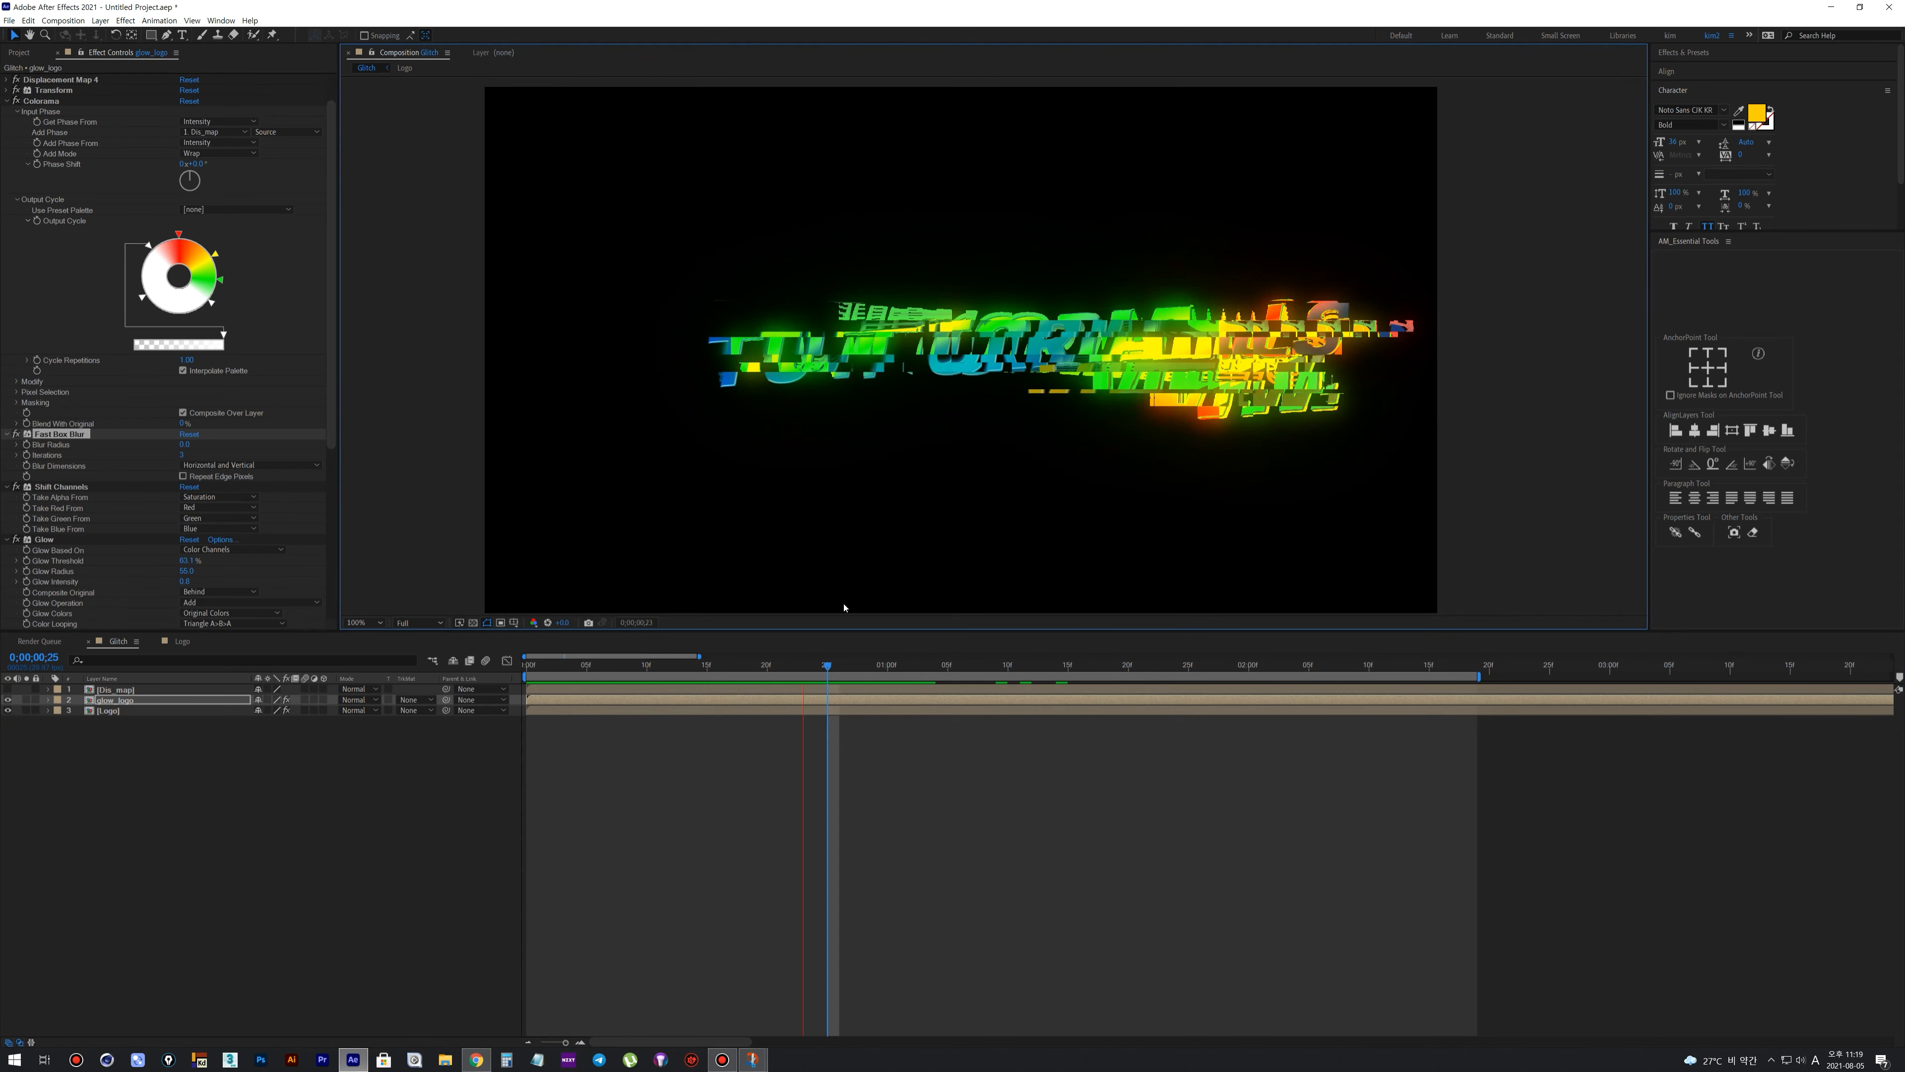
key("space")
left_click(126, 722)
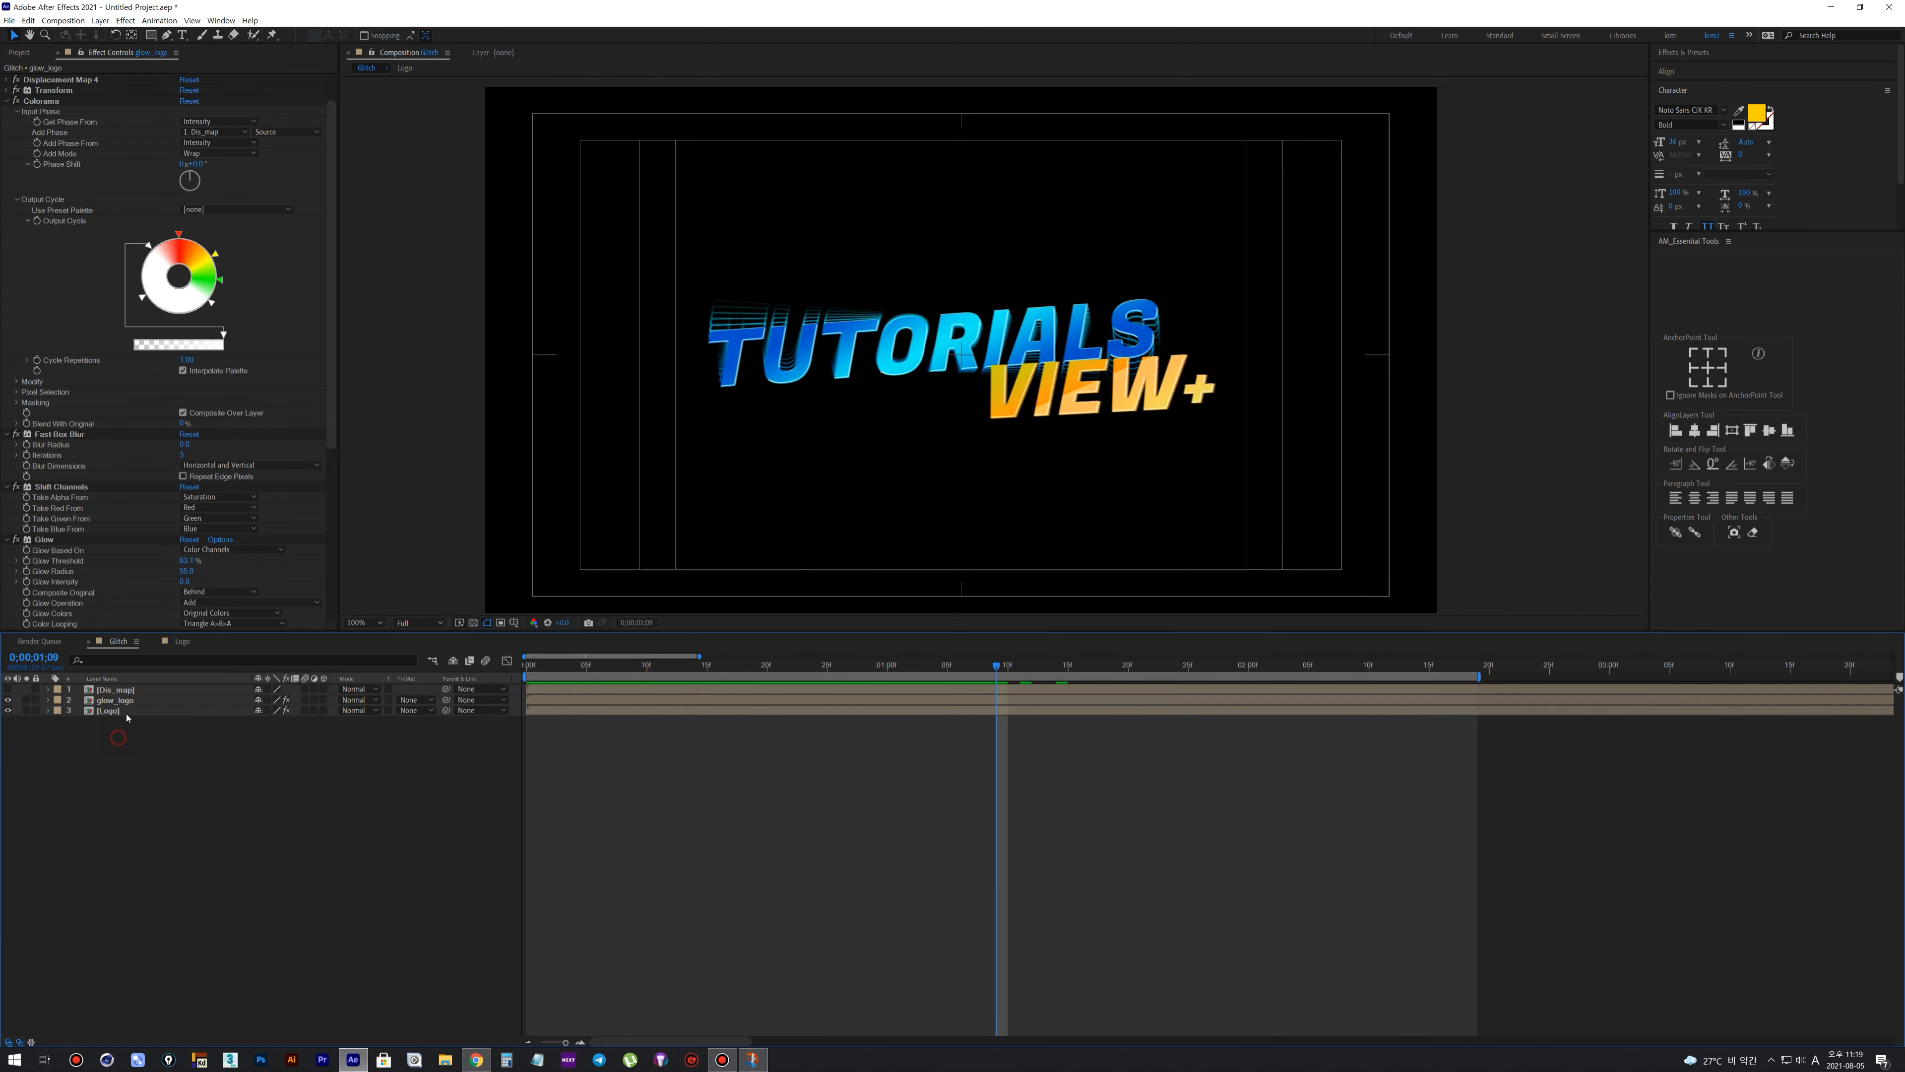
Apply CC Glass to glow_logo and place it directly below Set Matte, viewing frame 0:00:00:20
left_click_drag(647, 666, 766, 680)
left_click(112, 700)
right_click(111, 700)
mouse_move(159, 863)
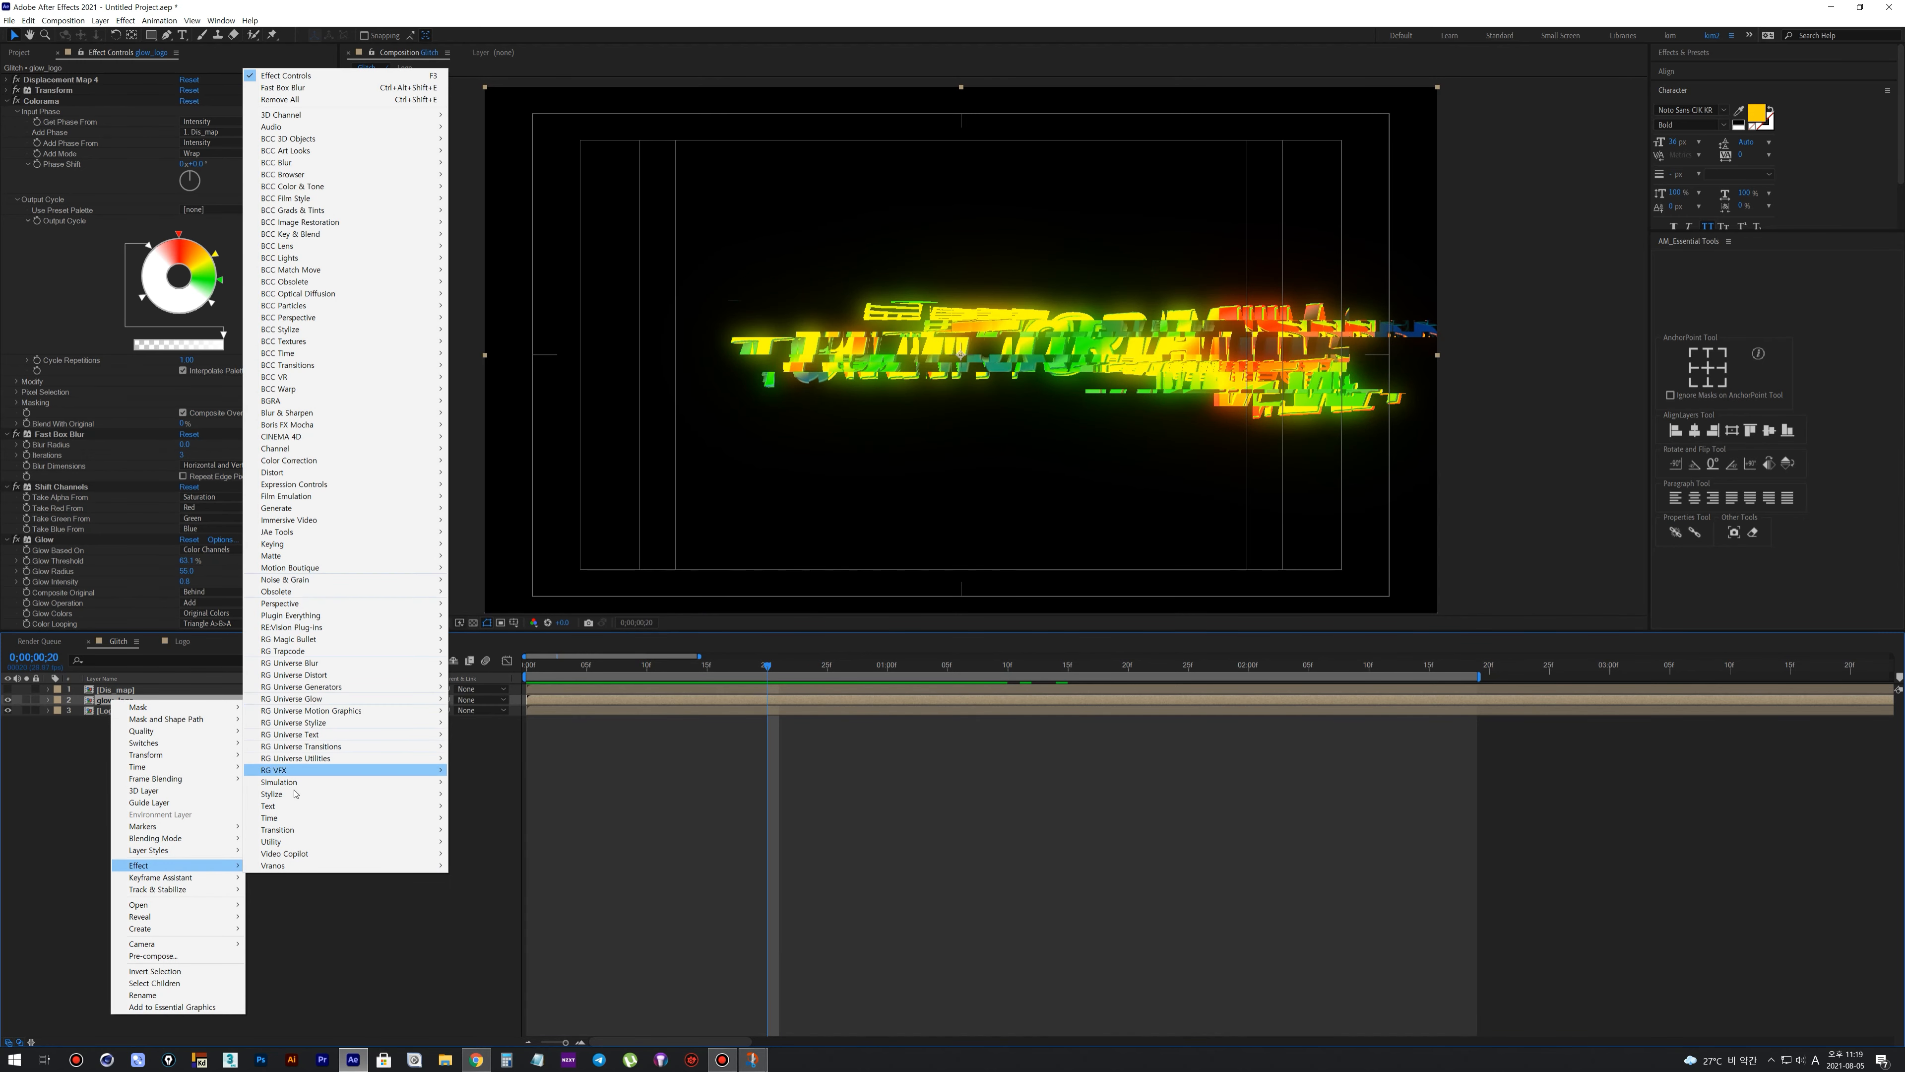
mouse_move(293, 794)
left_click(479, 555)
scroll(6, 186, "up", 2)
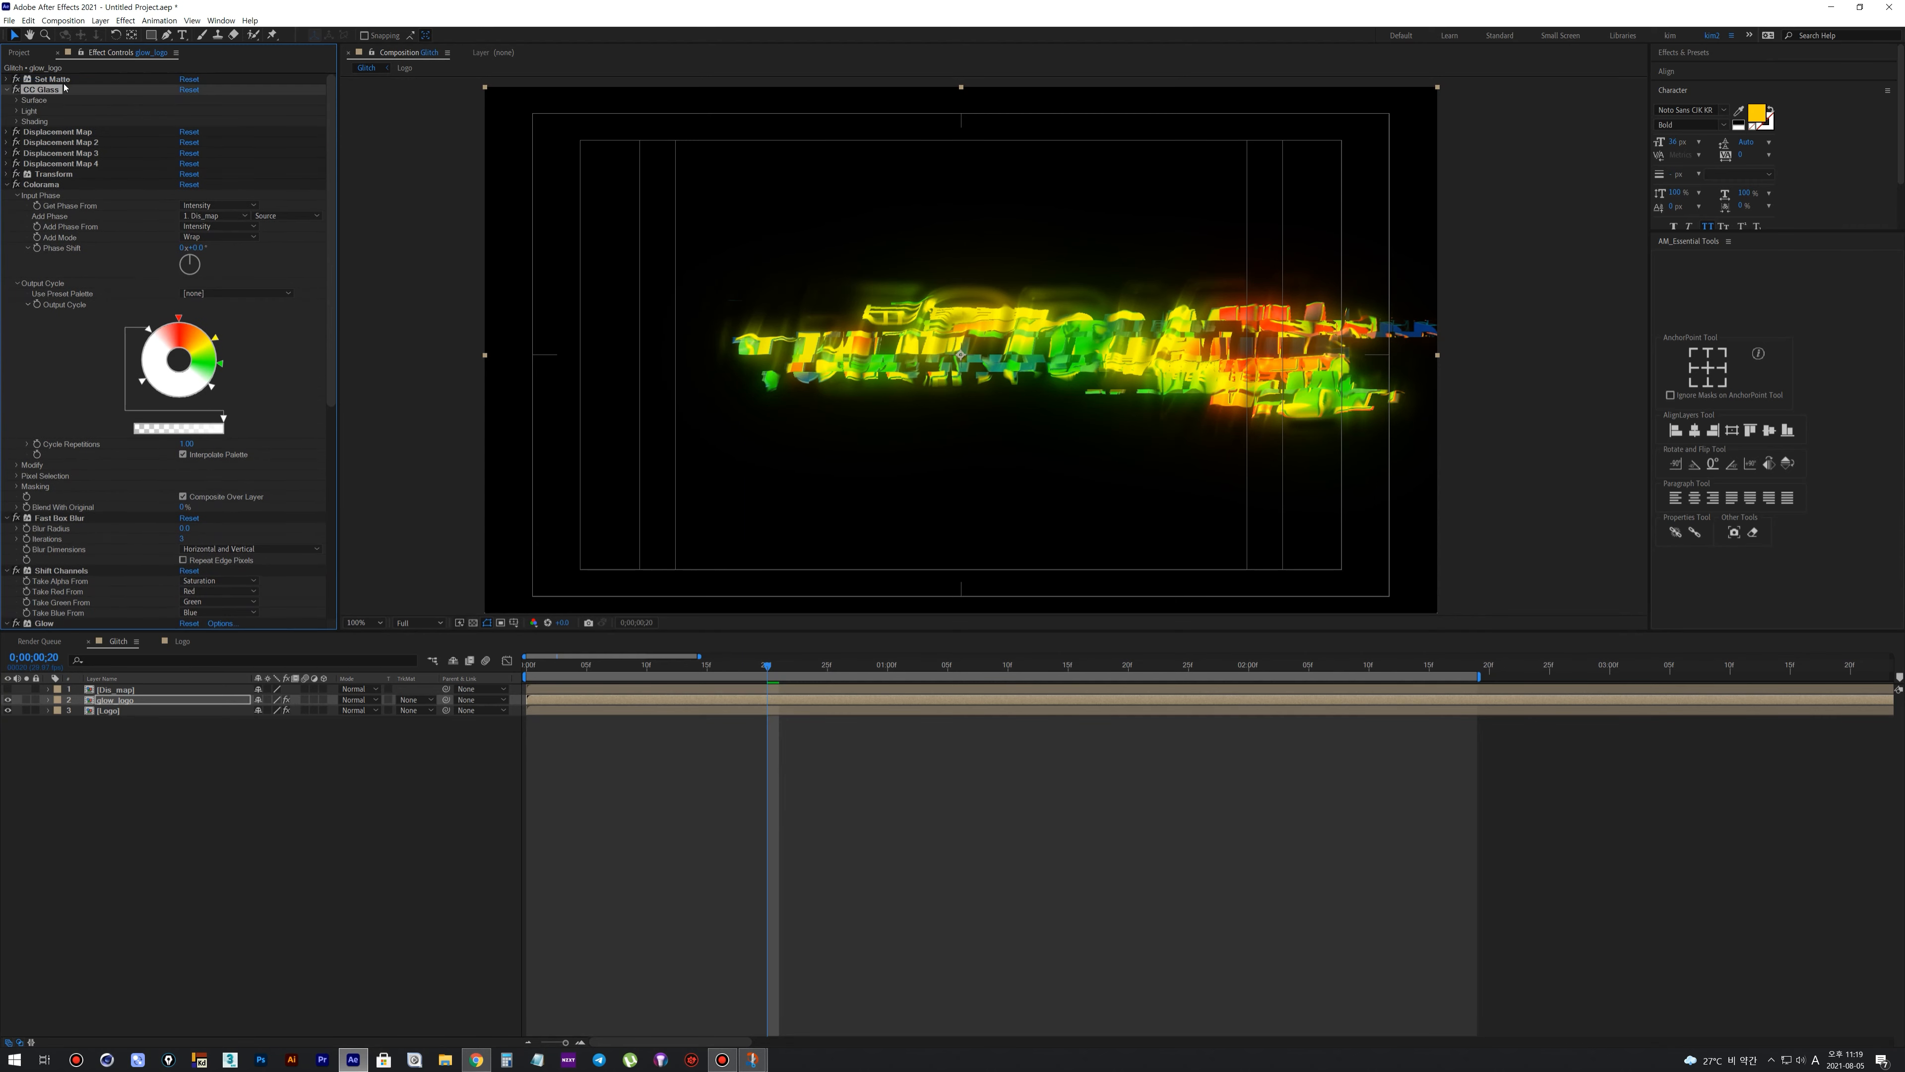
Set the CC Glass bump map to Dis_map, Softness to 0, and adjust the remaining surface values
left_click(5, 186)
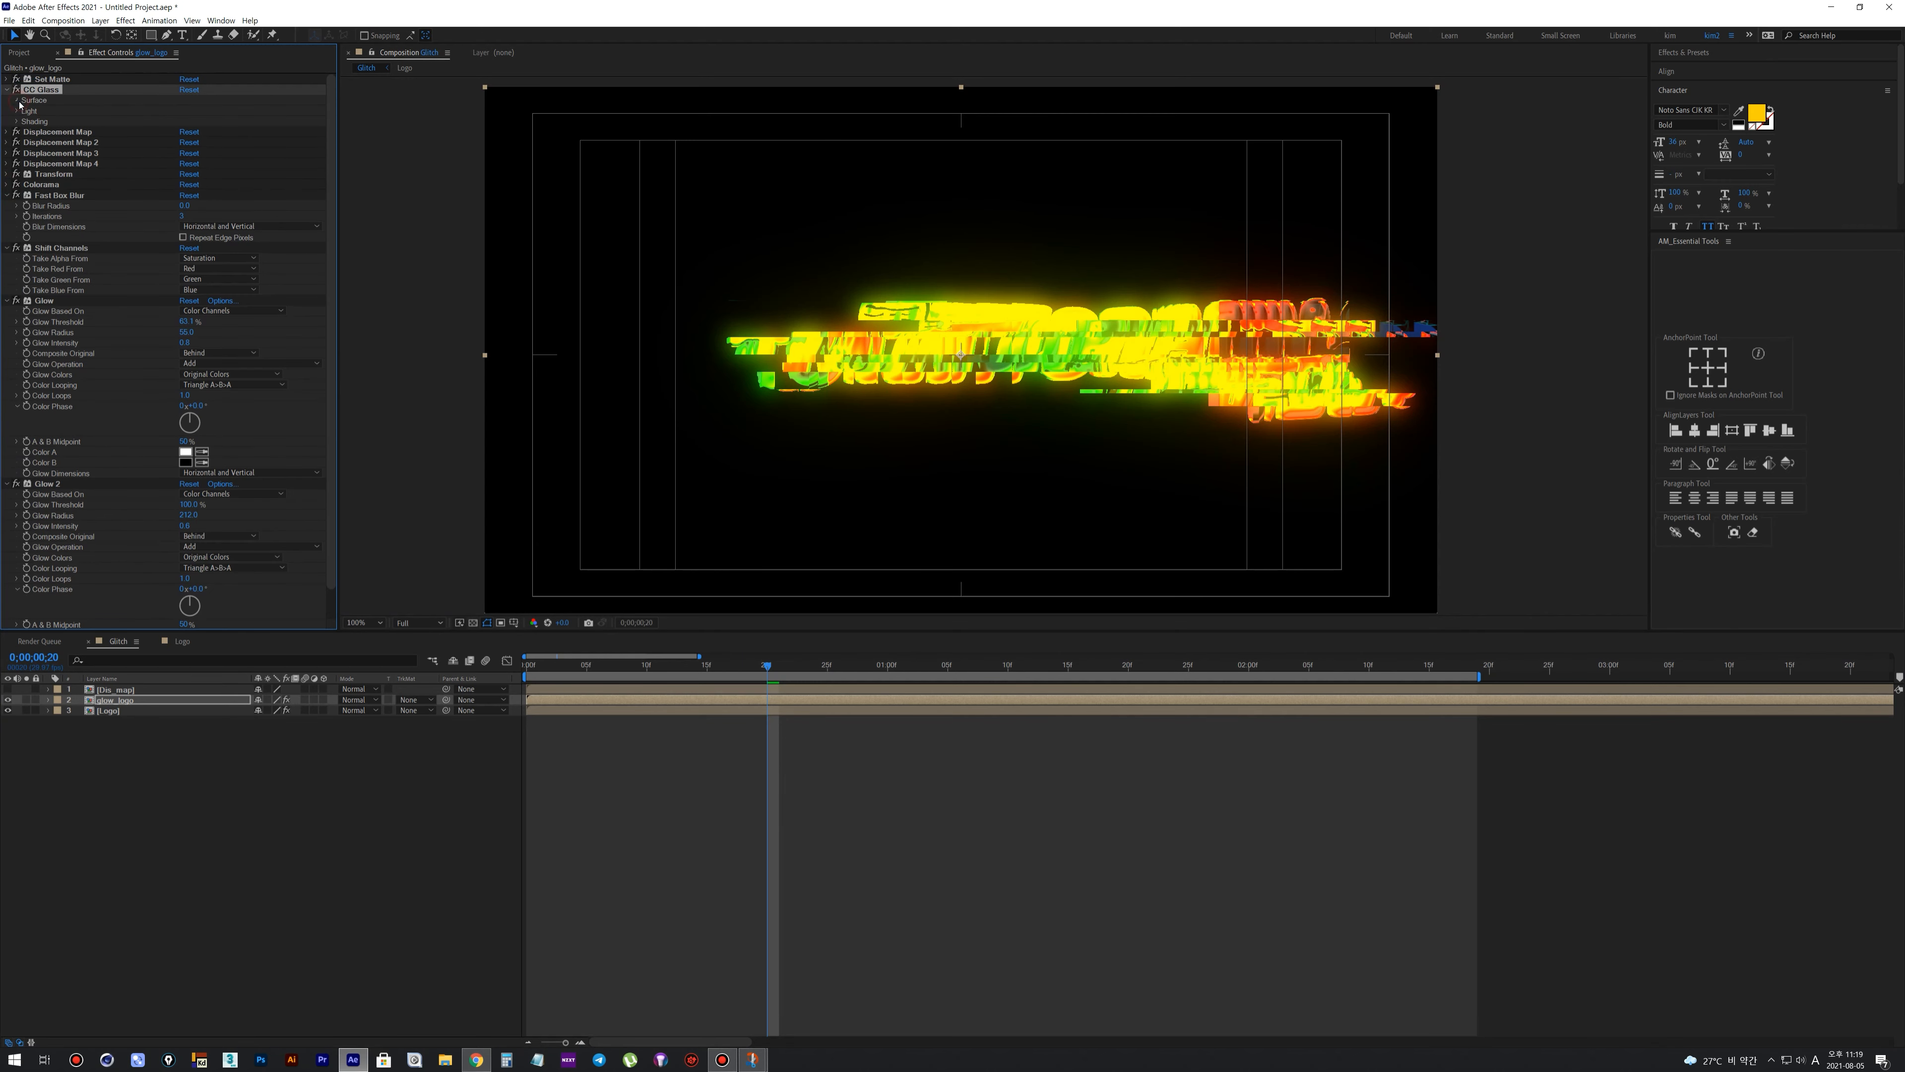
left_click(18, 102)
left_click(214, 110)
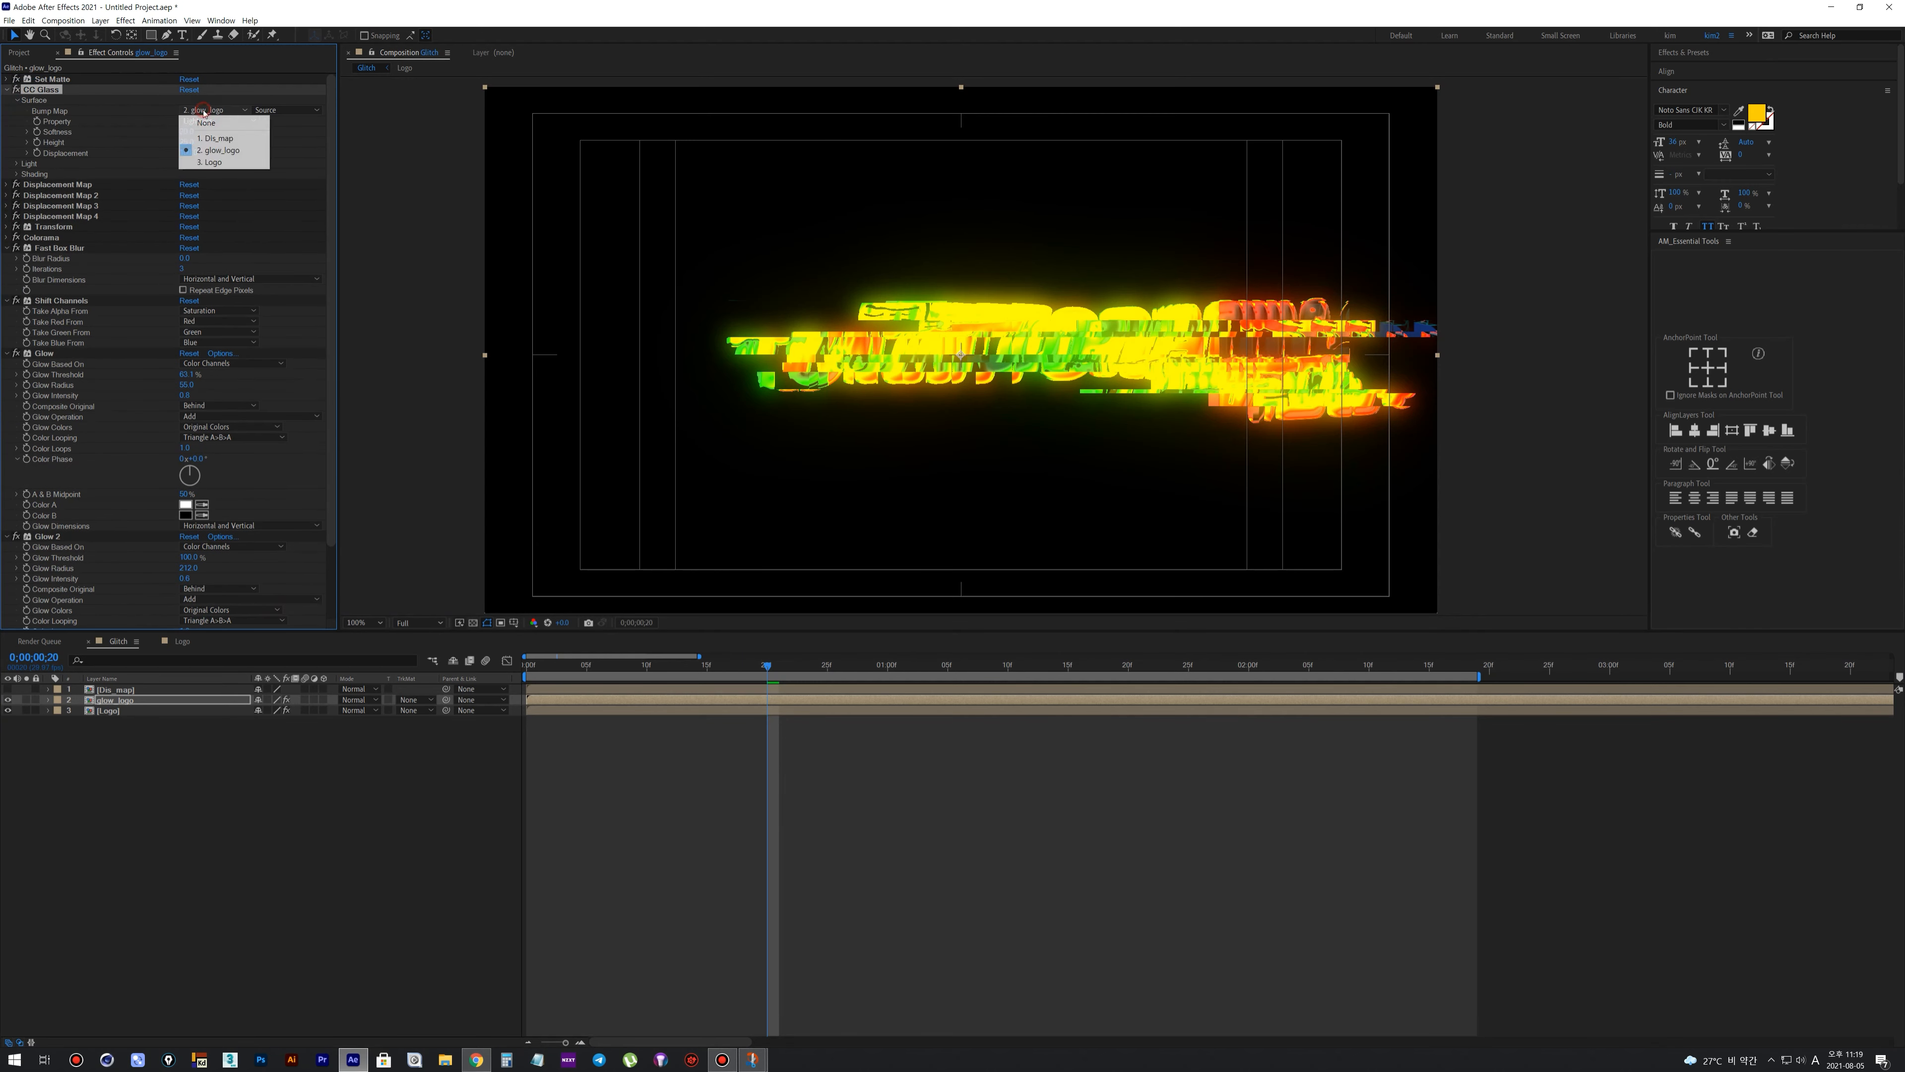
left_click(214, 139)
scroll(965, 322, "up", 1)
mouse_move(185, 132)
left_mouse_down()
mouse_move(150, 143)
mouse_move(243, 161)
mouse_move(206, 146)
left_mouse_up()
key("slash")
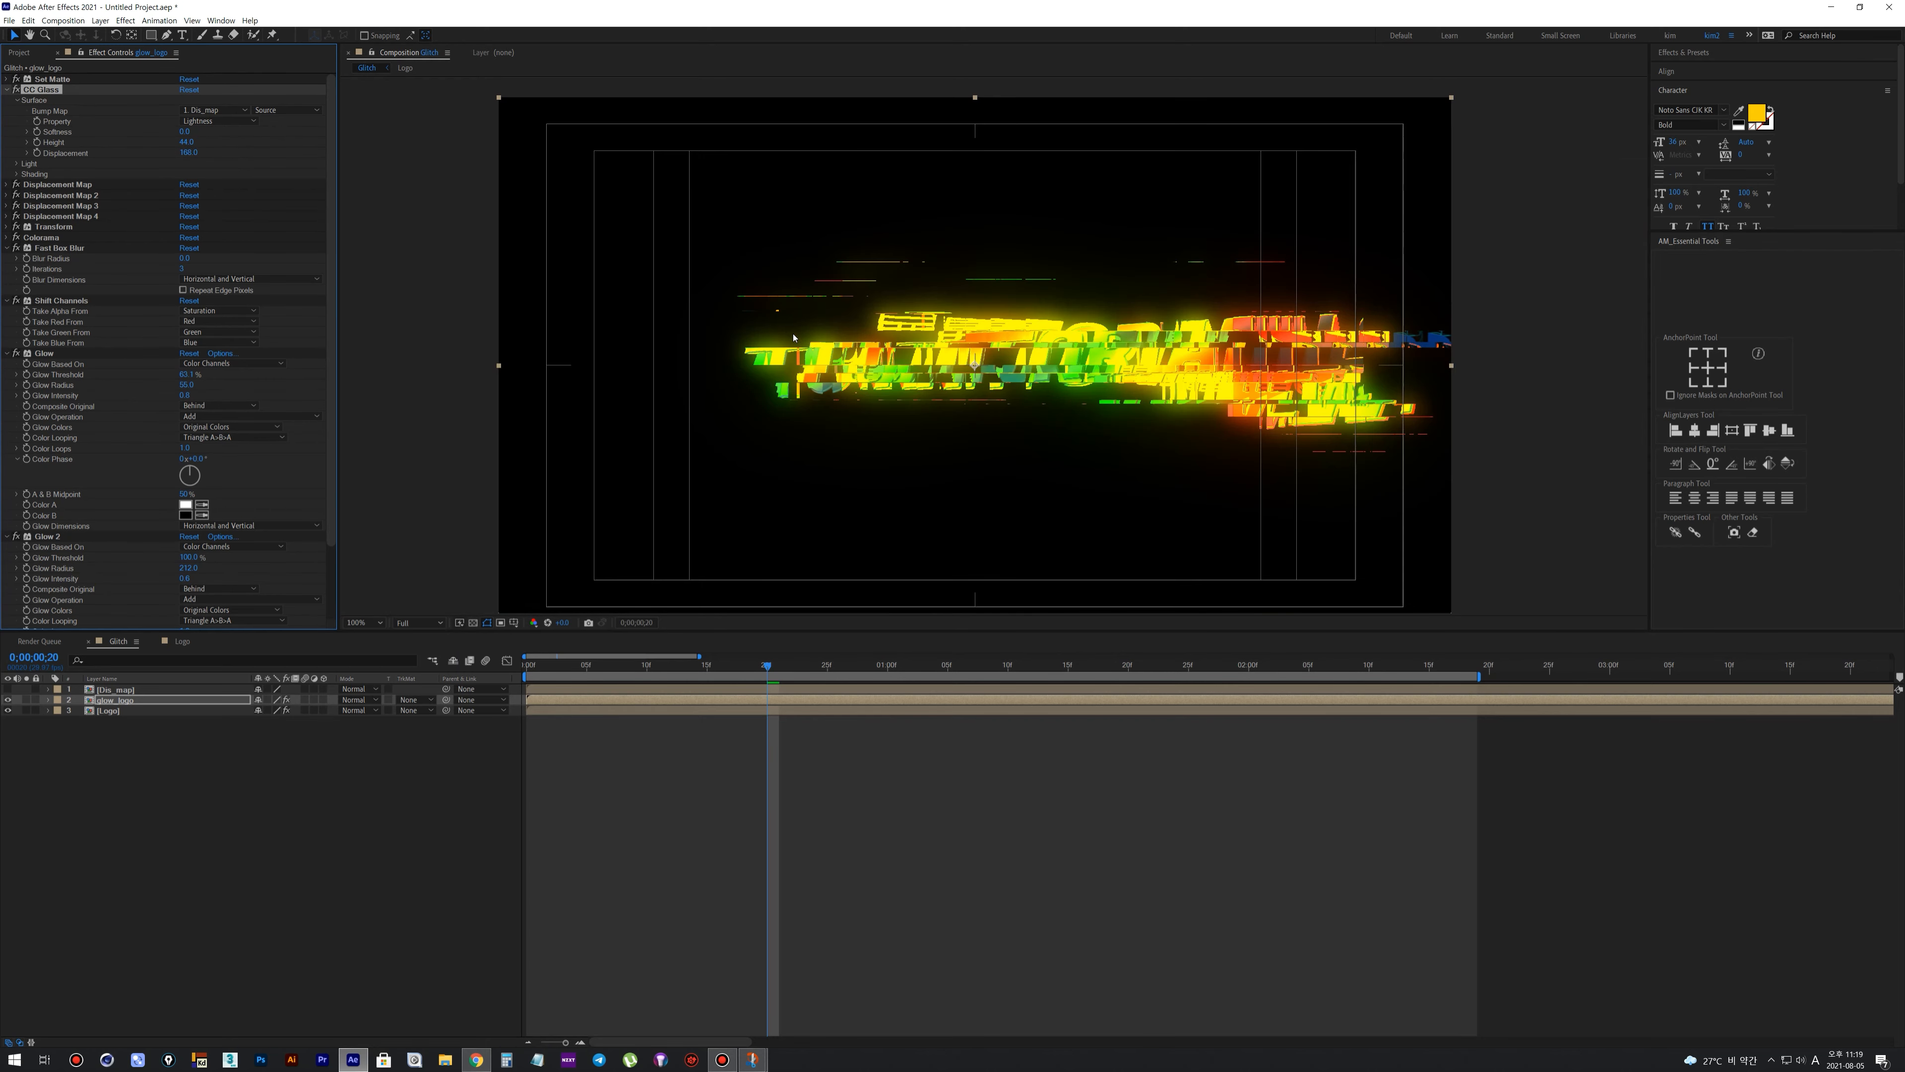
Preview the full logo reveal from the start to check the CC Glass distortion
left_click_drag(853, 353, 768, 341)
left_click(922, 796)
key("space")
key("space")
key("space")
scroll(918, 529, "down", 1)
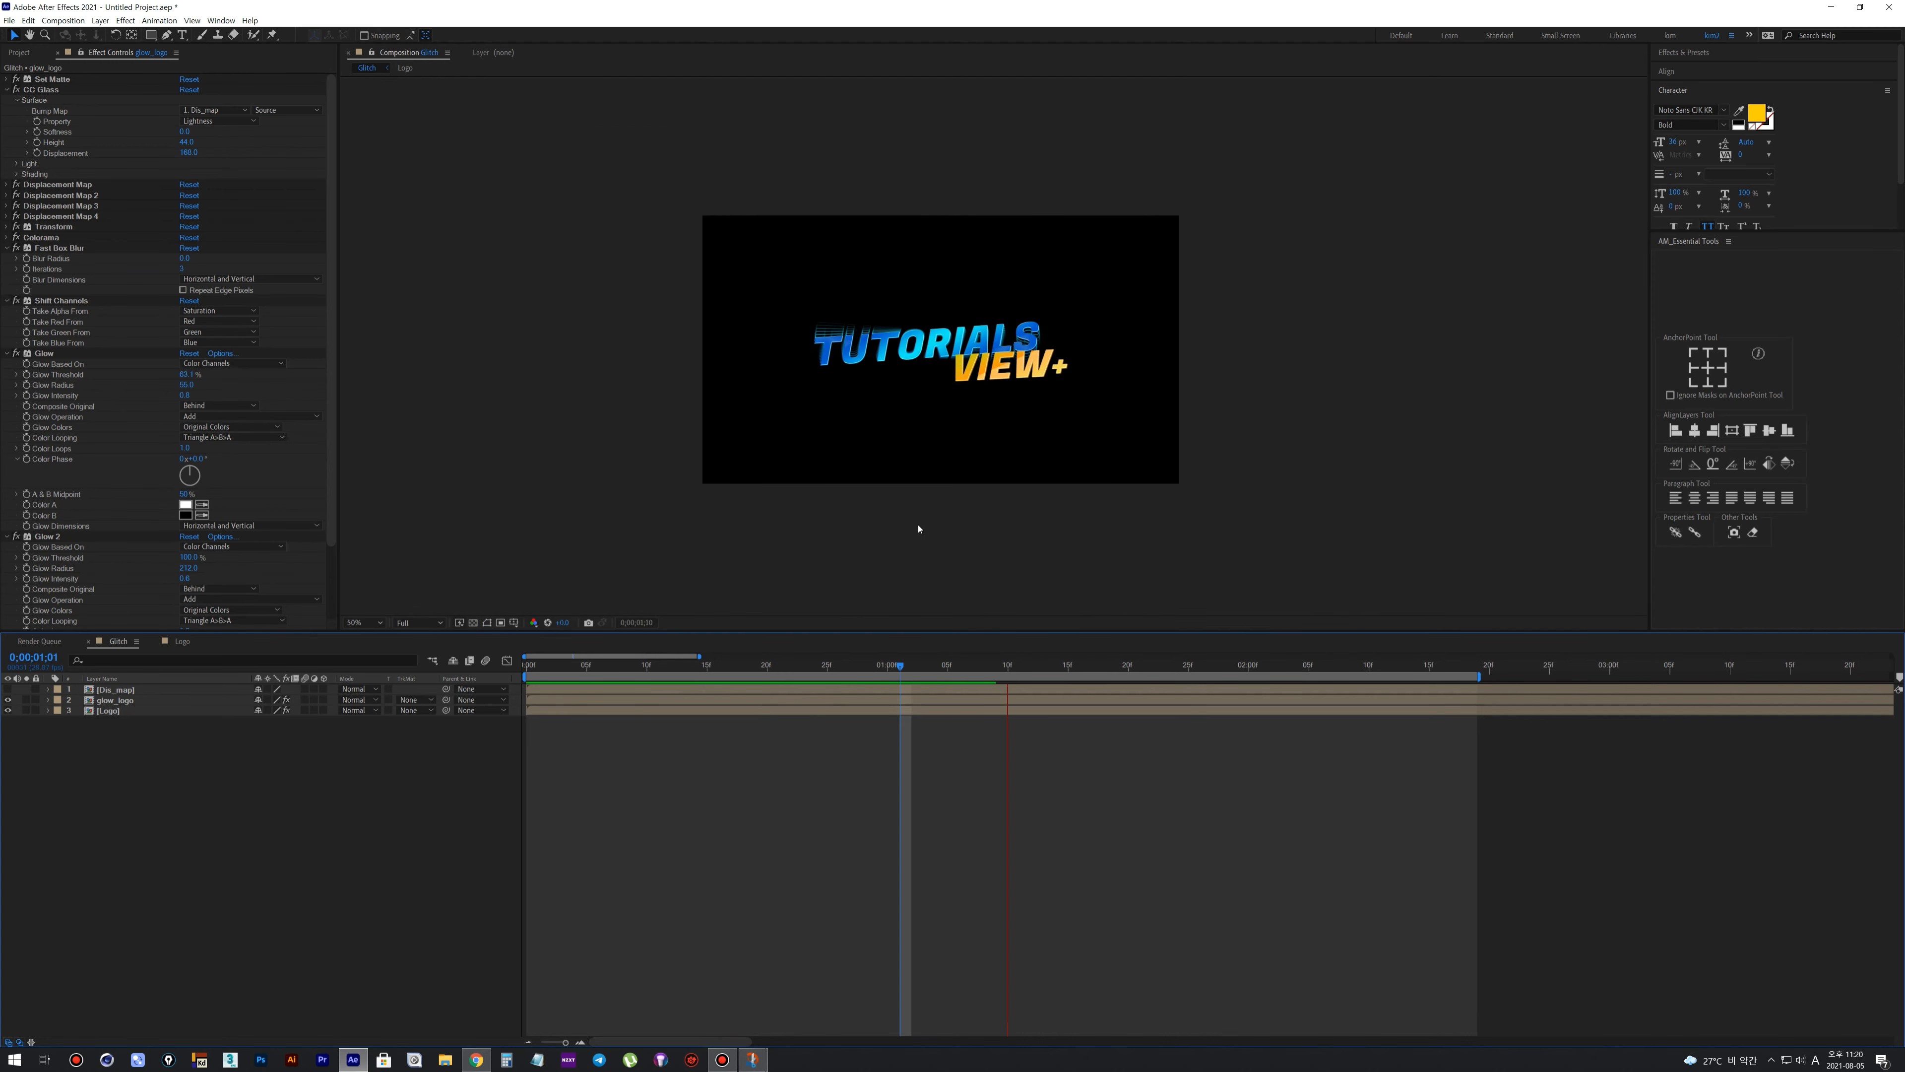
left_click_drag(831, 666, 524, 667)
key("space")
key("space")
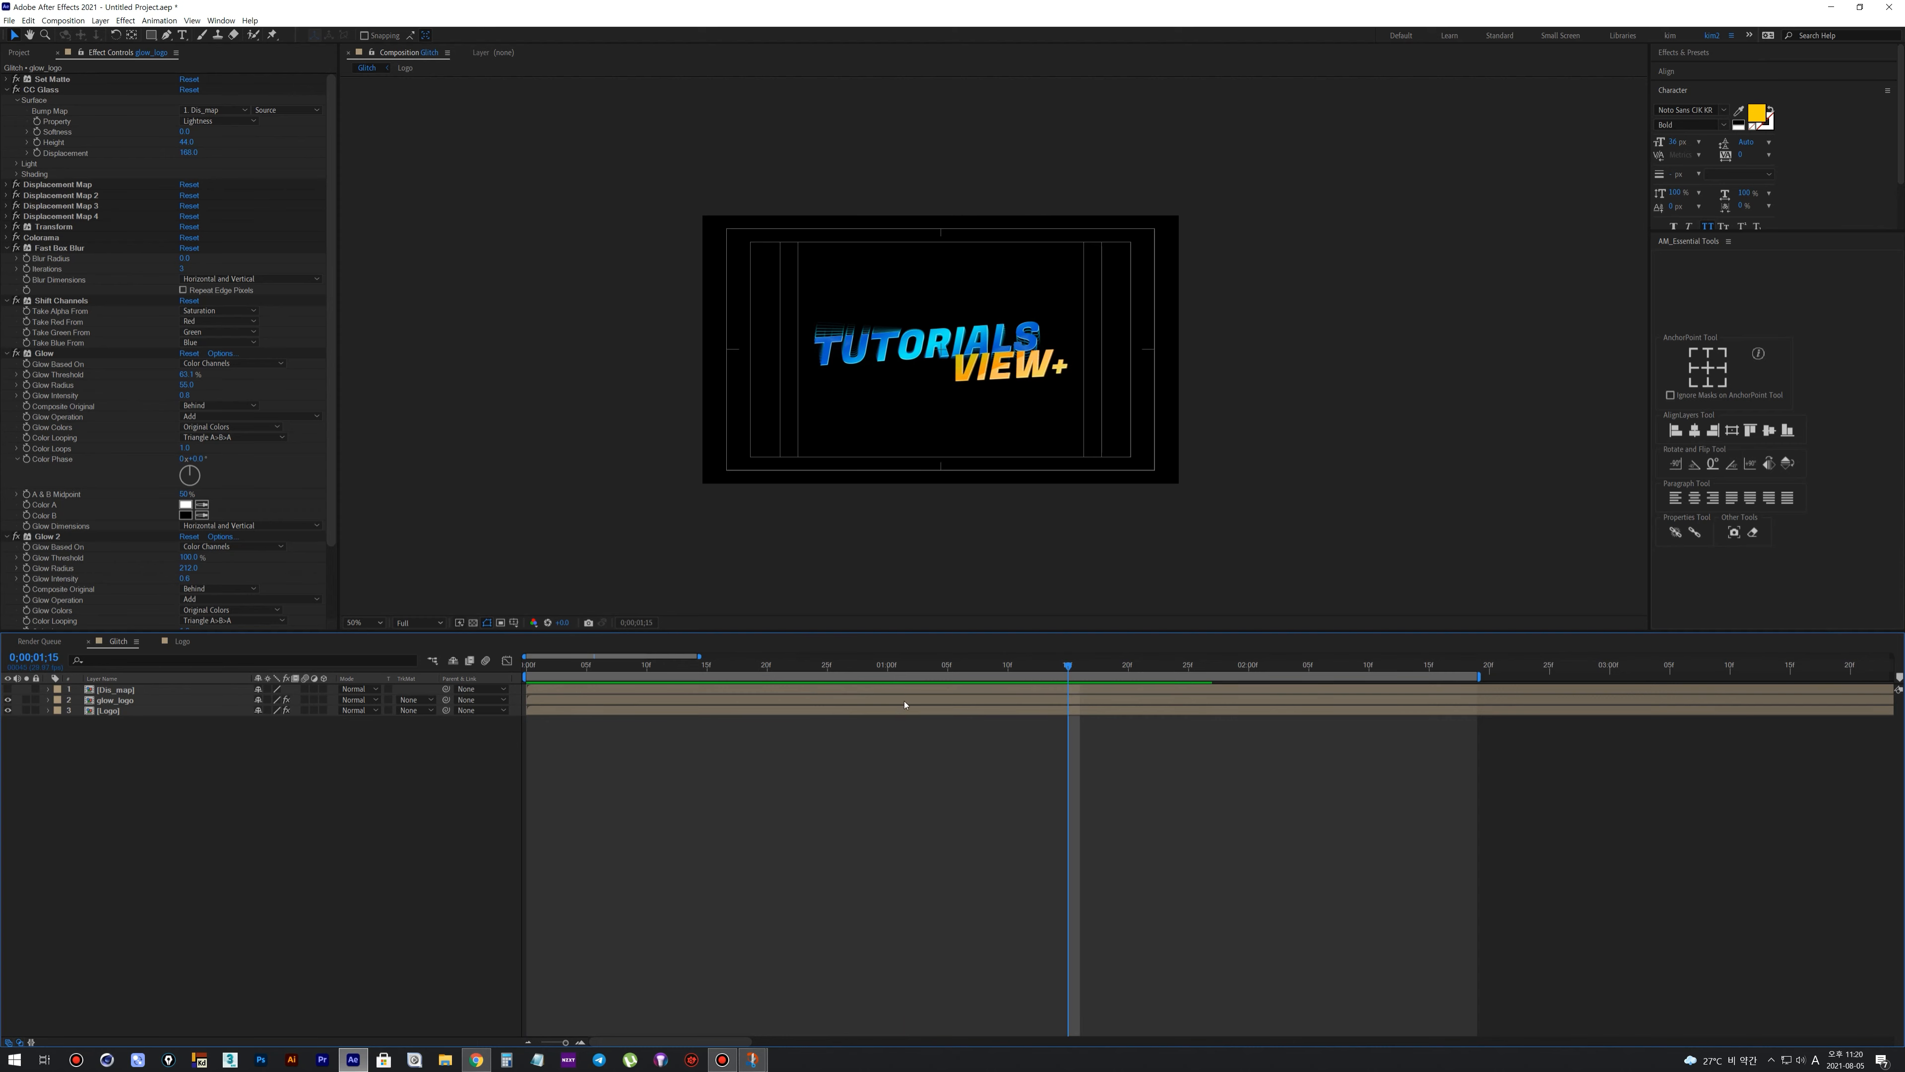
Duplicate the glow_logo layer and rename the copy Light_logo
left_click(117, 700)
left_click(119, 728)
left_click(120, 701)
key("ctrl+d")
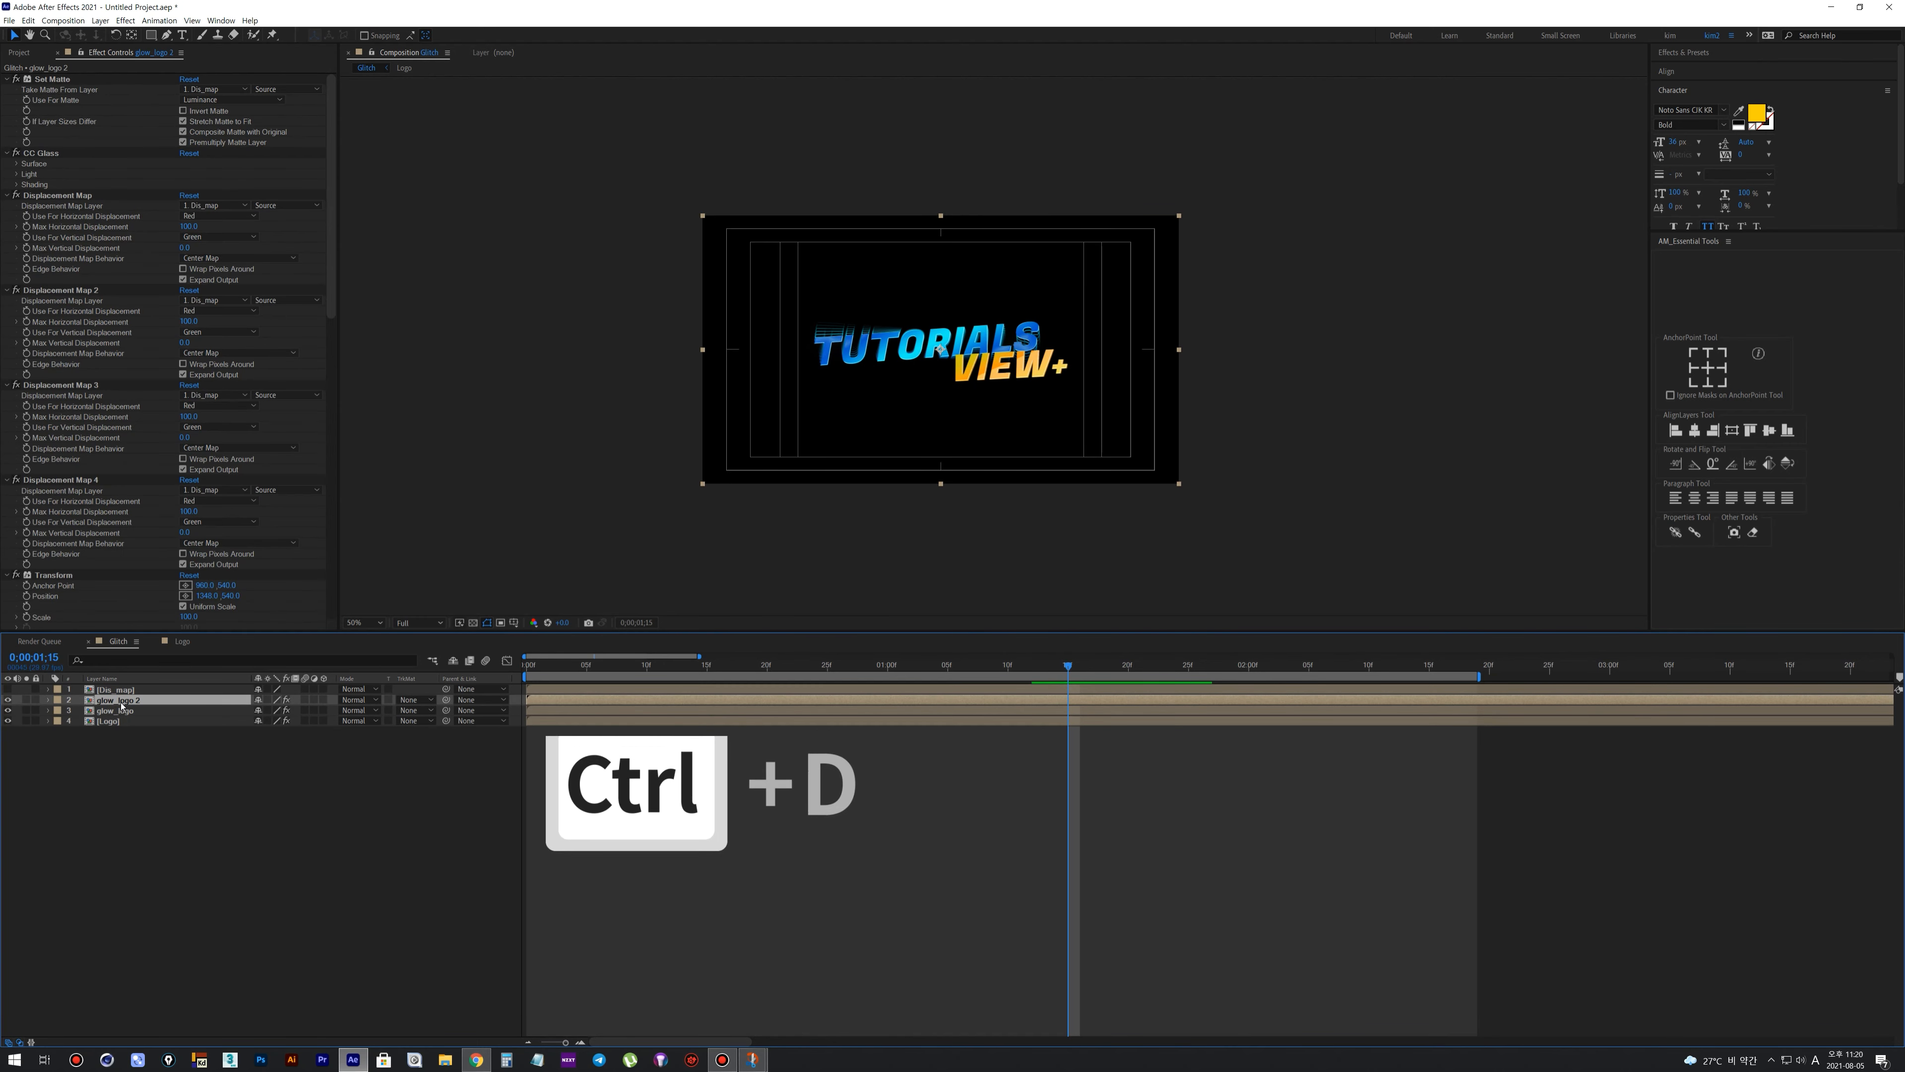
right_click(121, 703)
left_click(151, 997)
type("Light_logo")
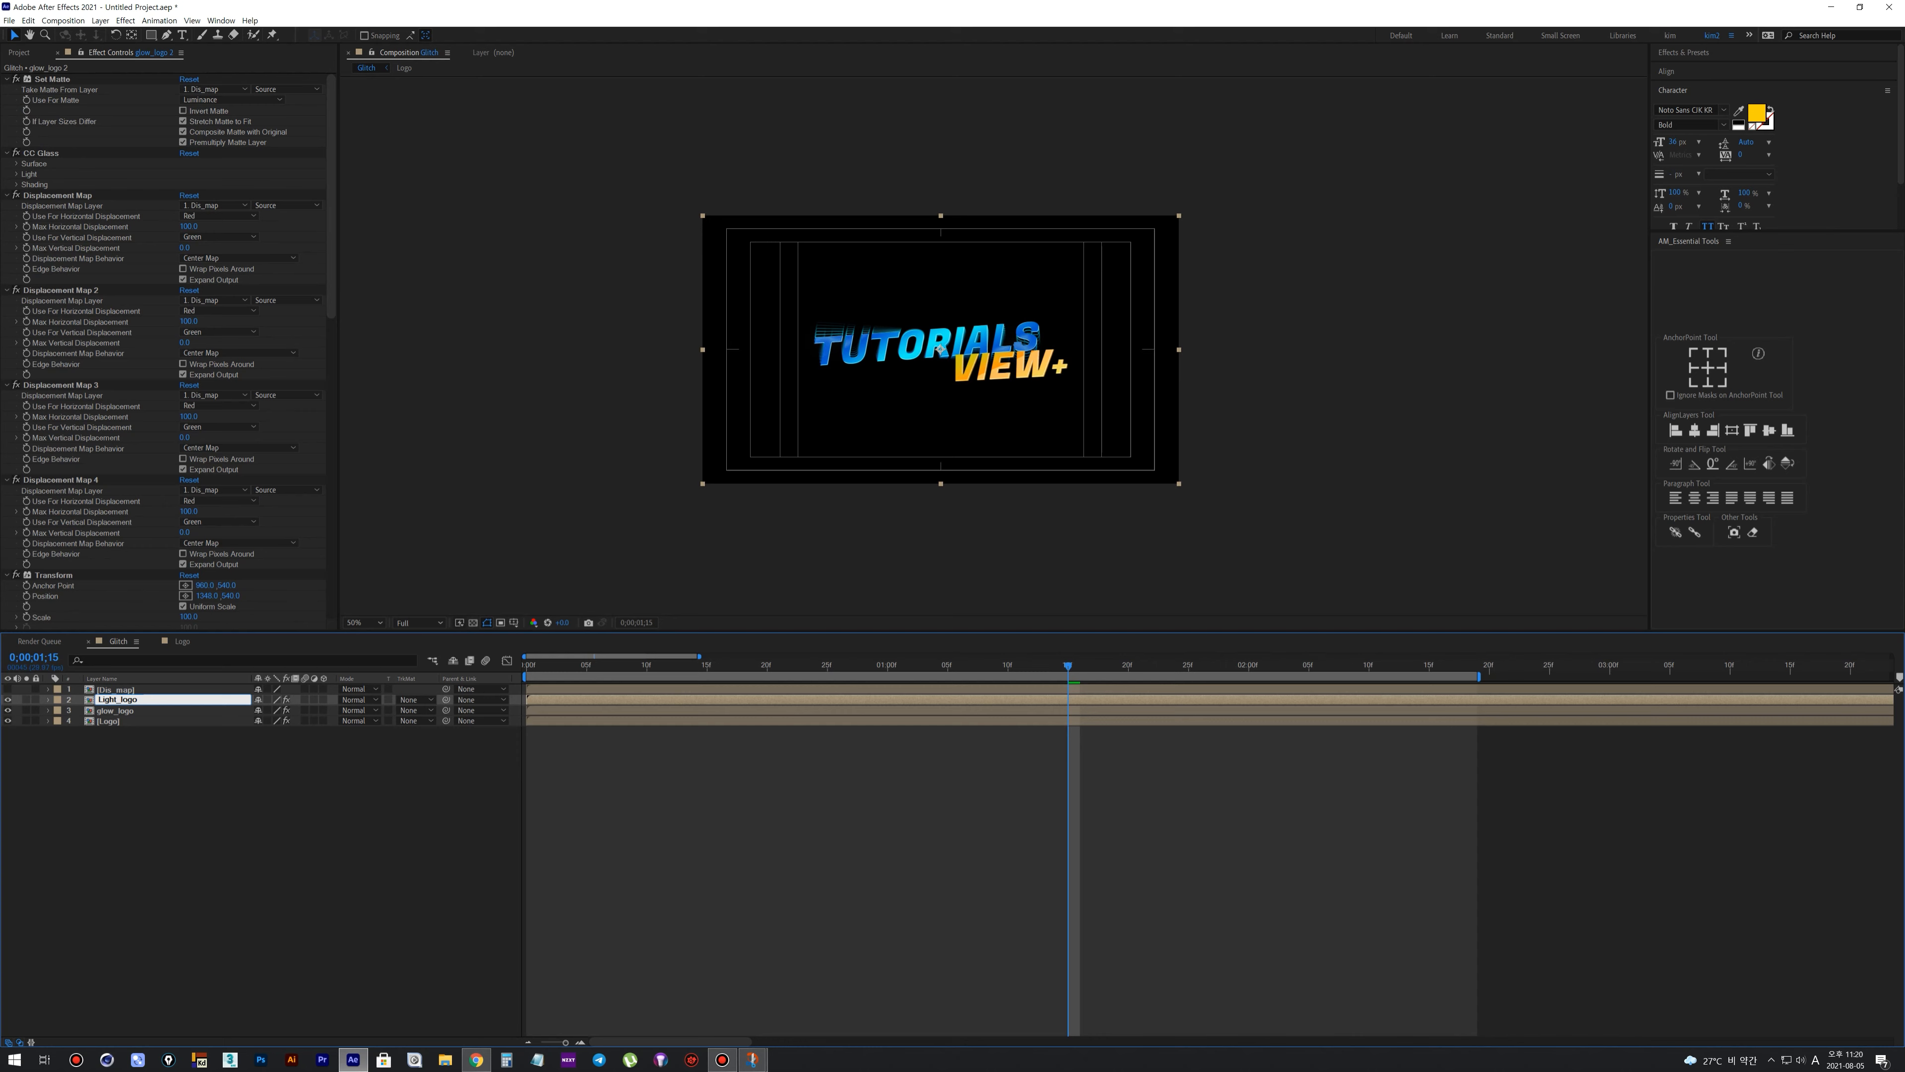
Remove the Colorama, Fast Box Blur, Shift Channels and both Glow effects from Light_logo
key("Return")
left_click(12, 592)
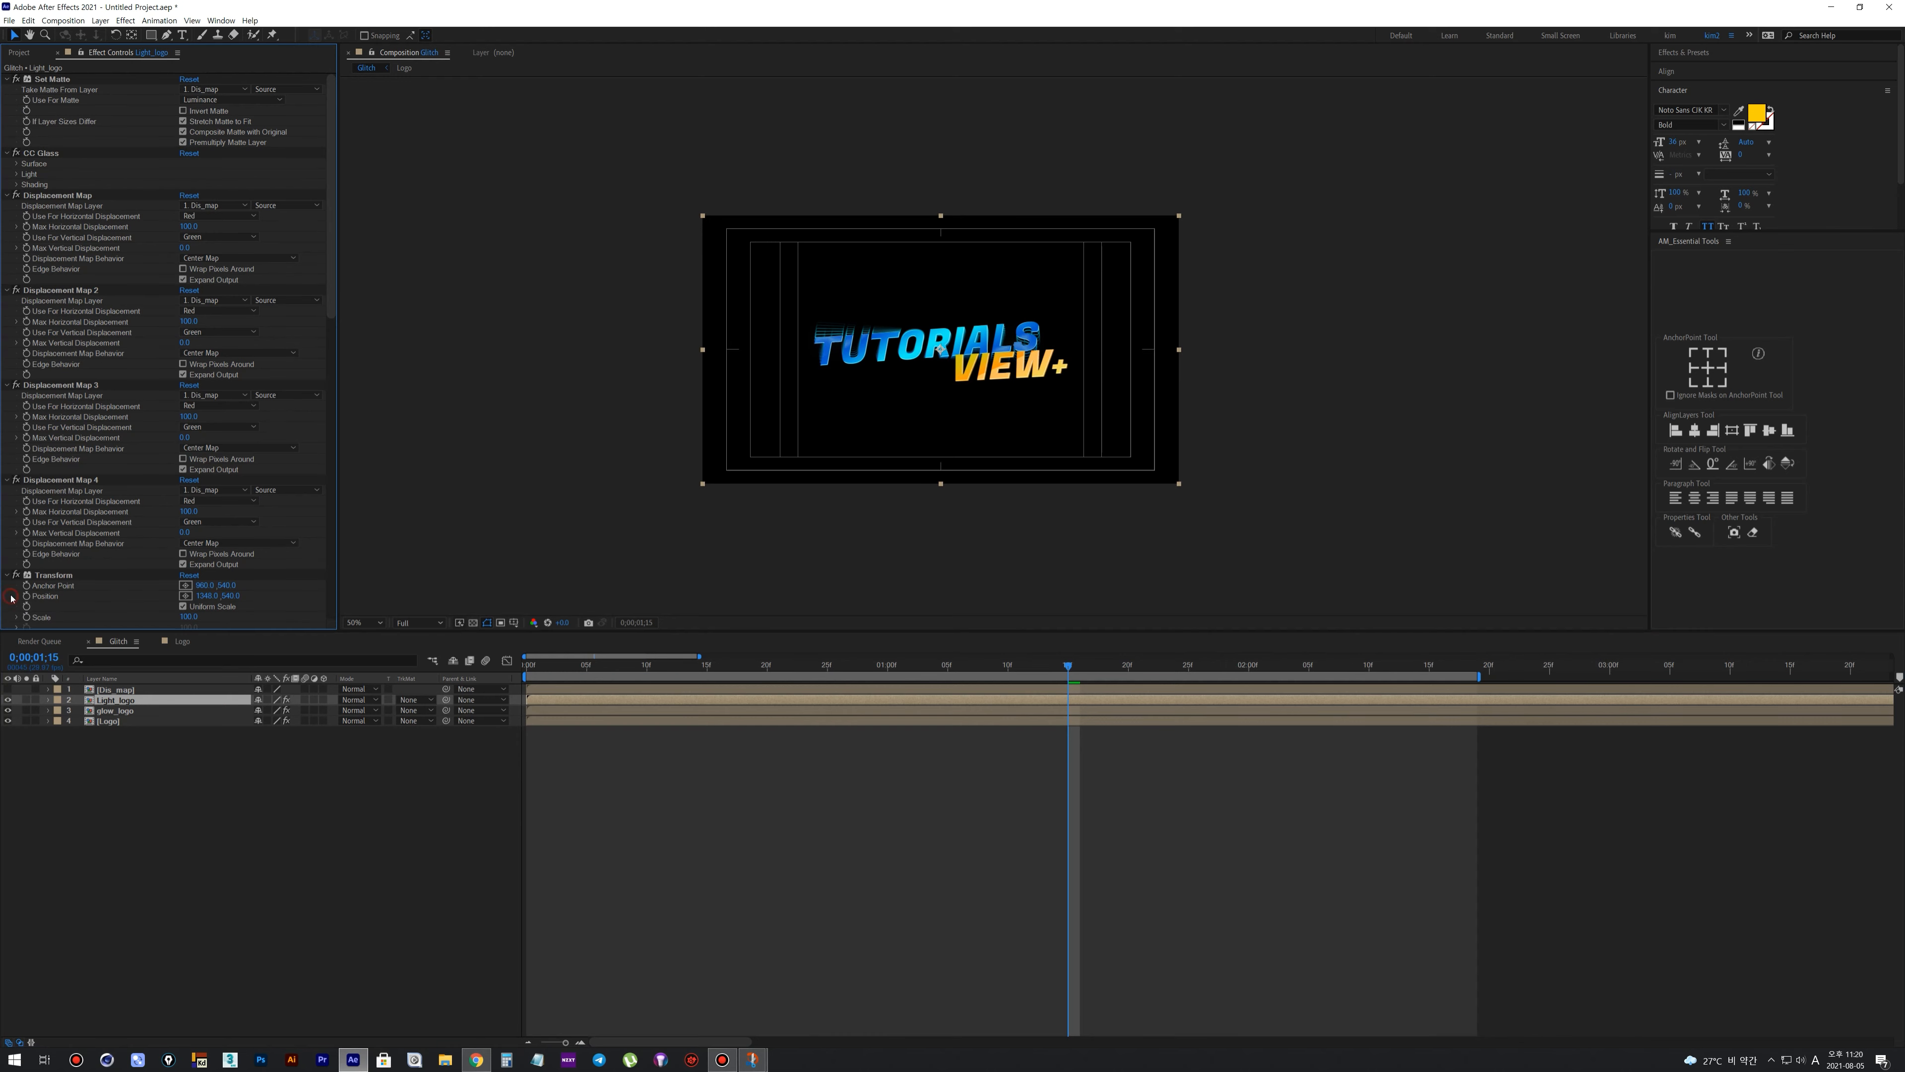
key("ctrl+a")
left_click(7, 576)
left_click(41, 542)
left_click_drag(56, 215, 54, 166)
left_click(50, 155, "shift")
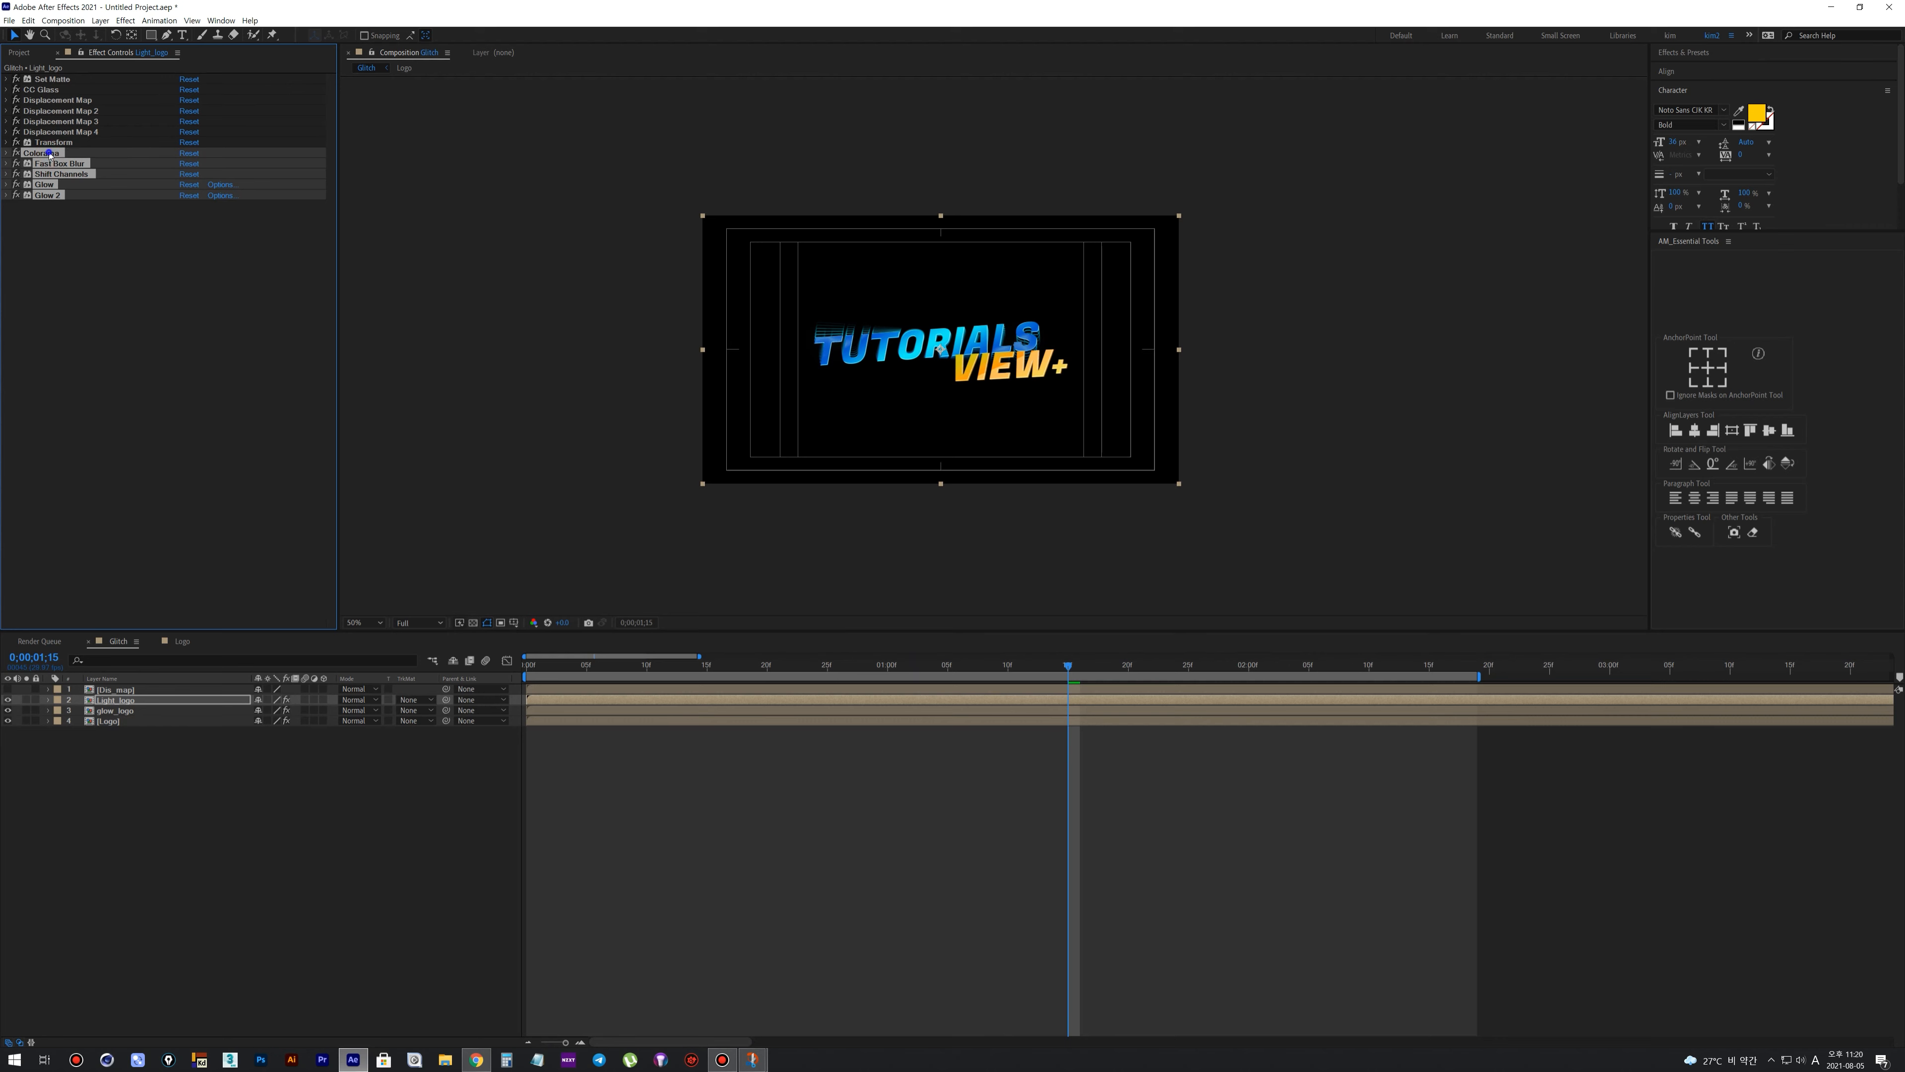
right_click(50, 154)
left_click(75, 176)
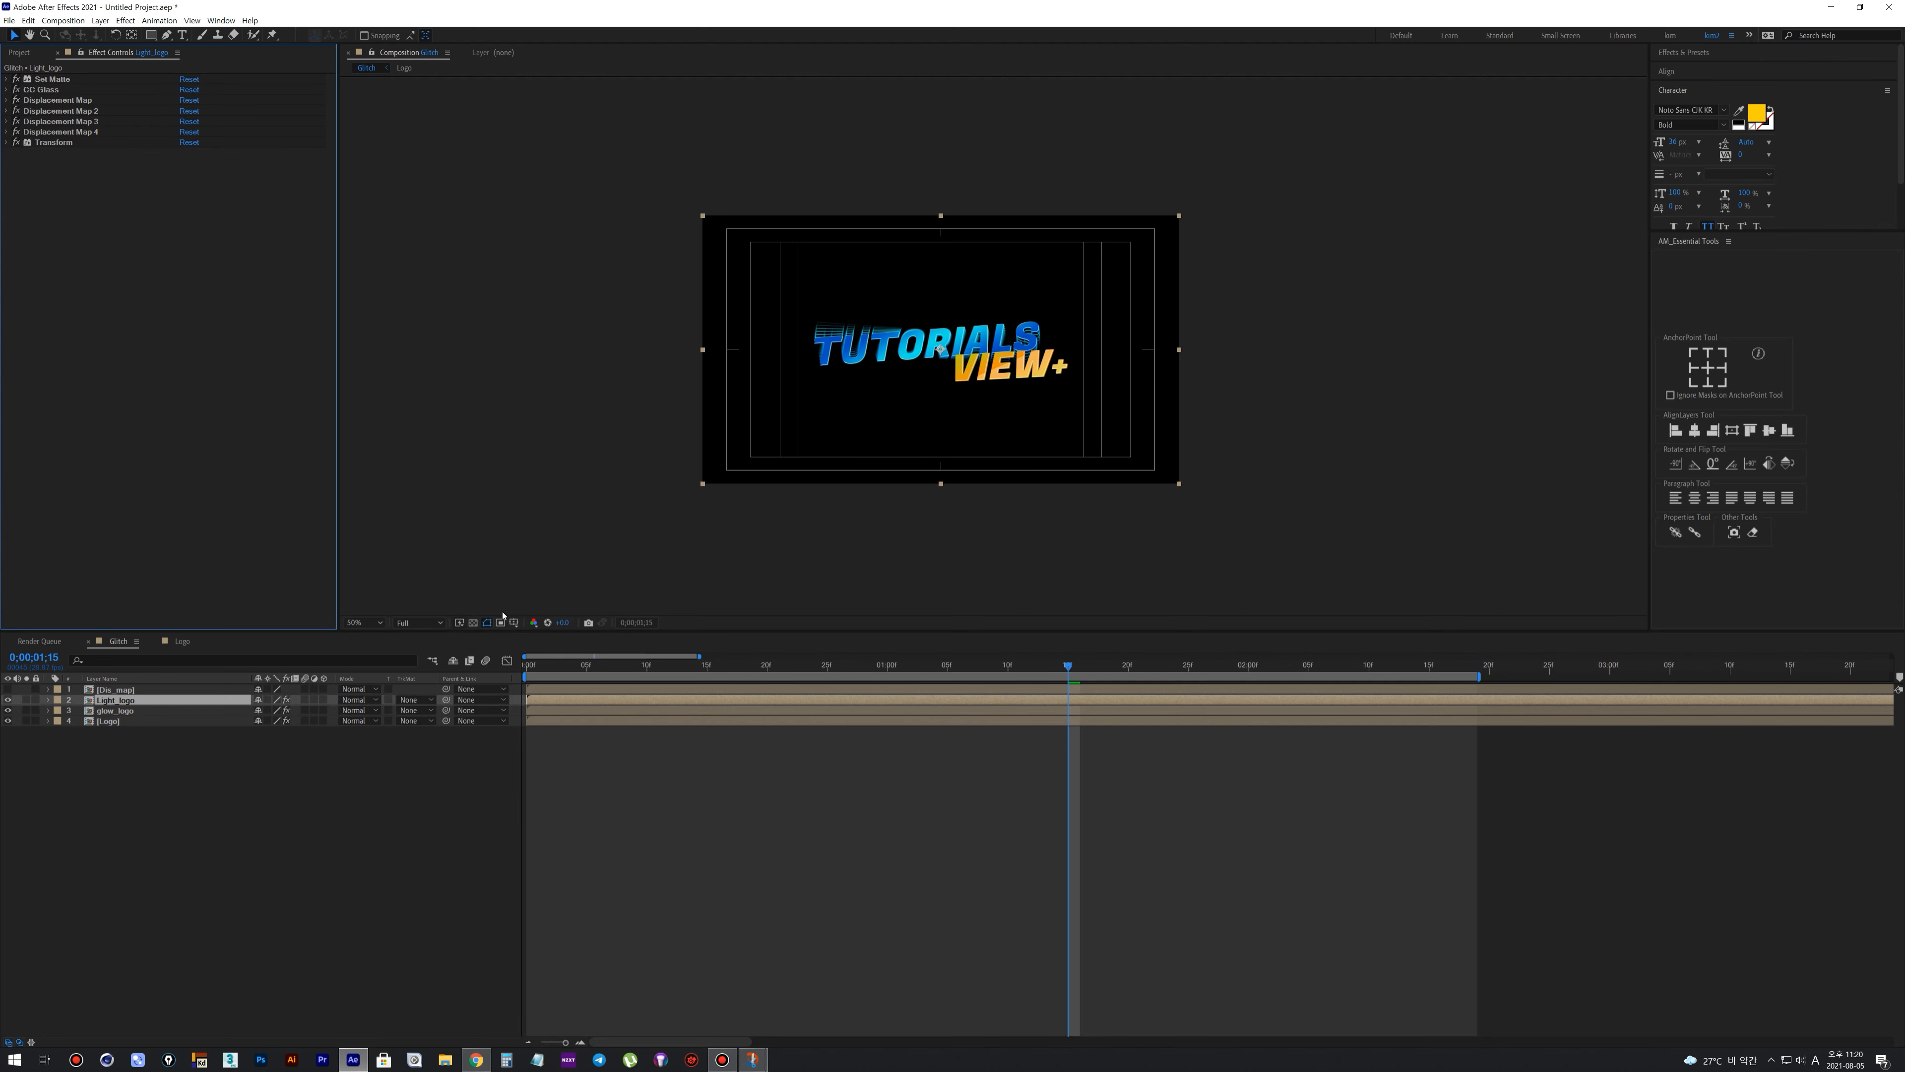
Apply the Fill effect to Light_logo and set its color to white
key("slash")
right_click(113, 703)
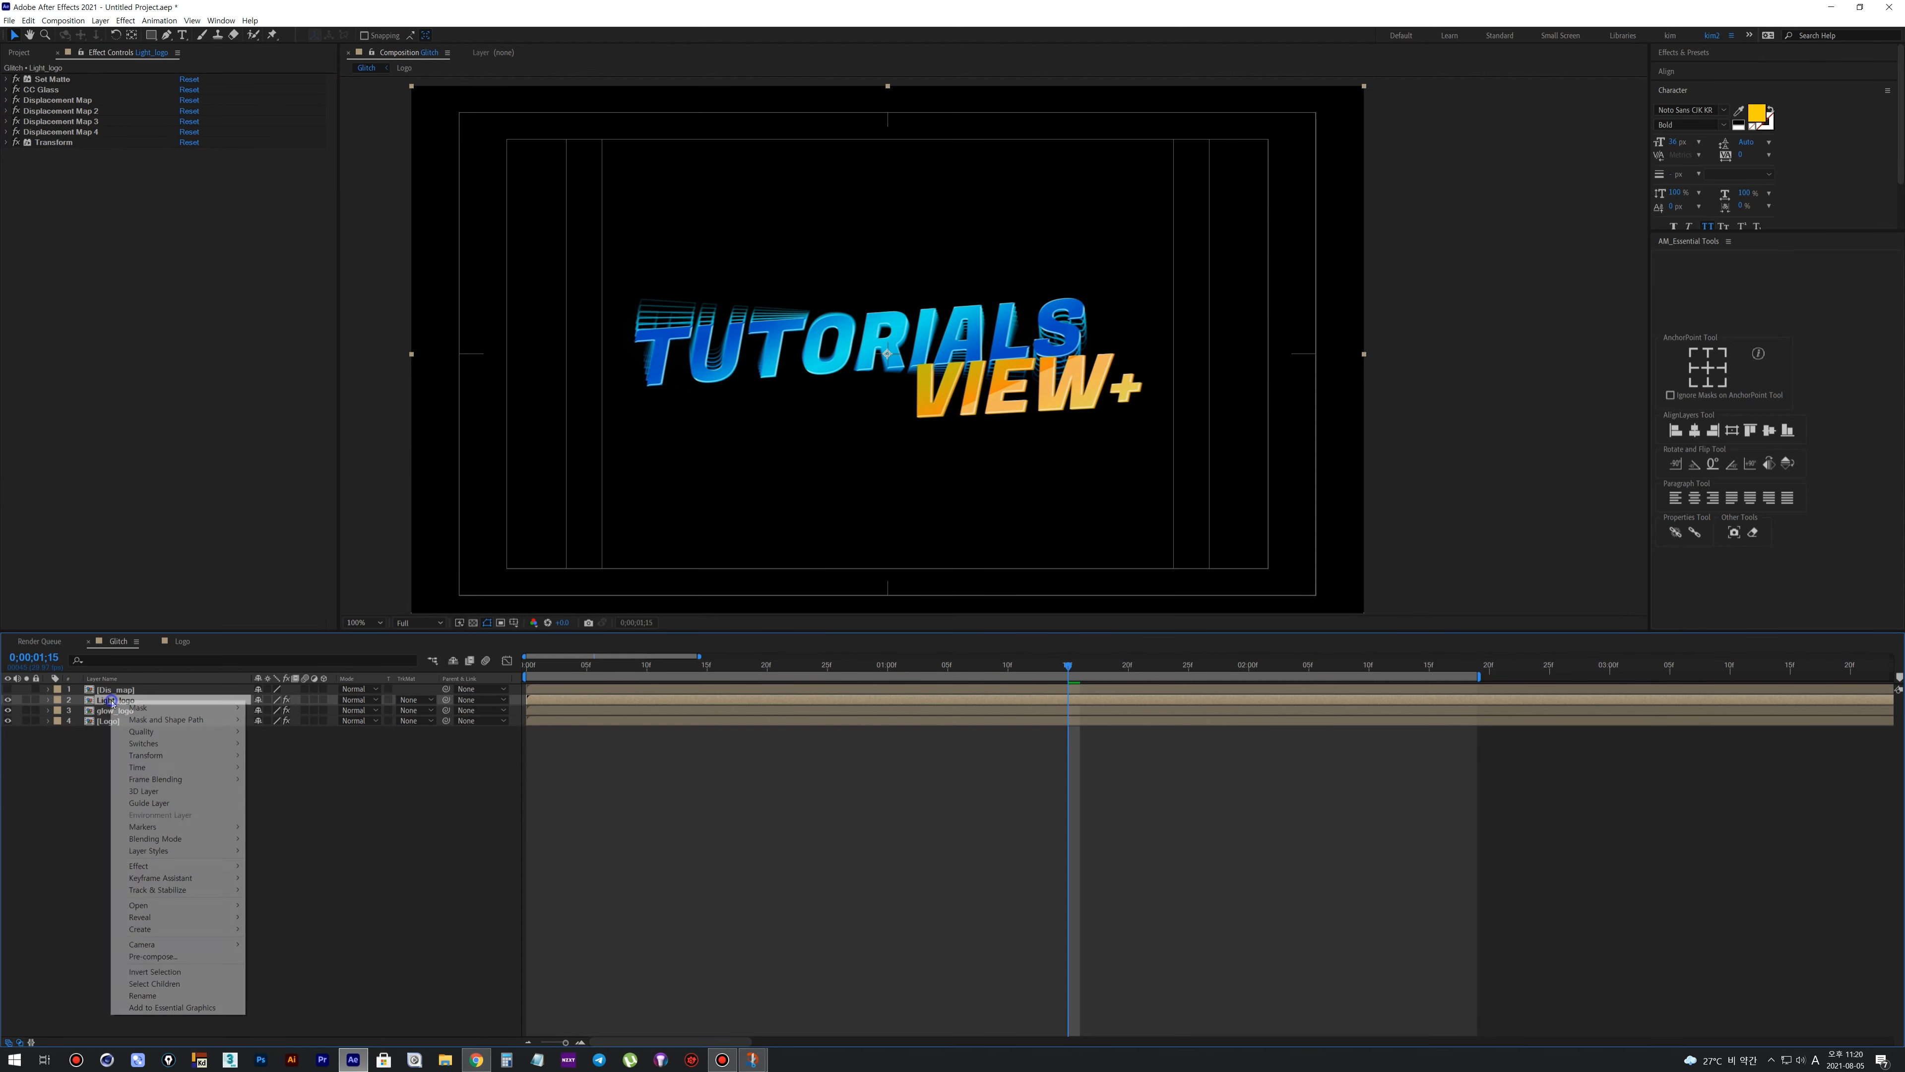
mouse_move(150, 866)
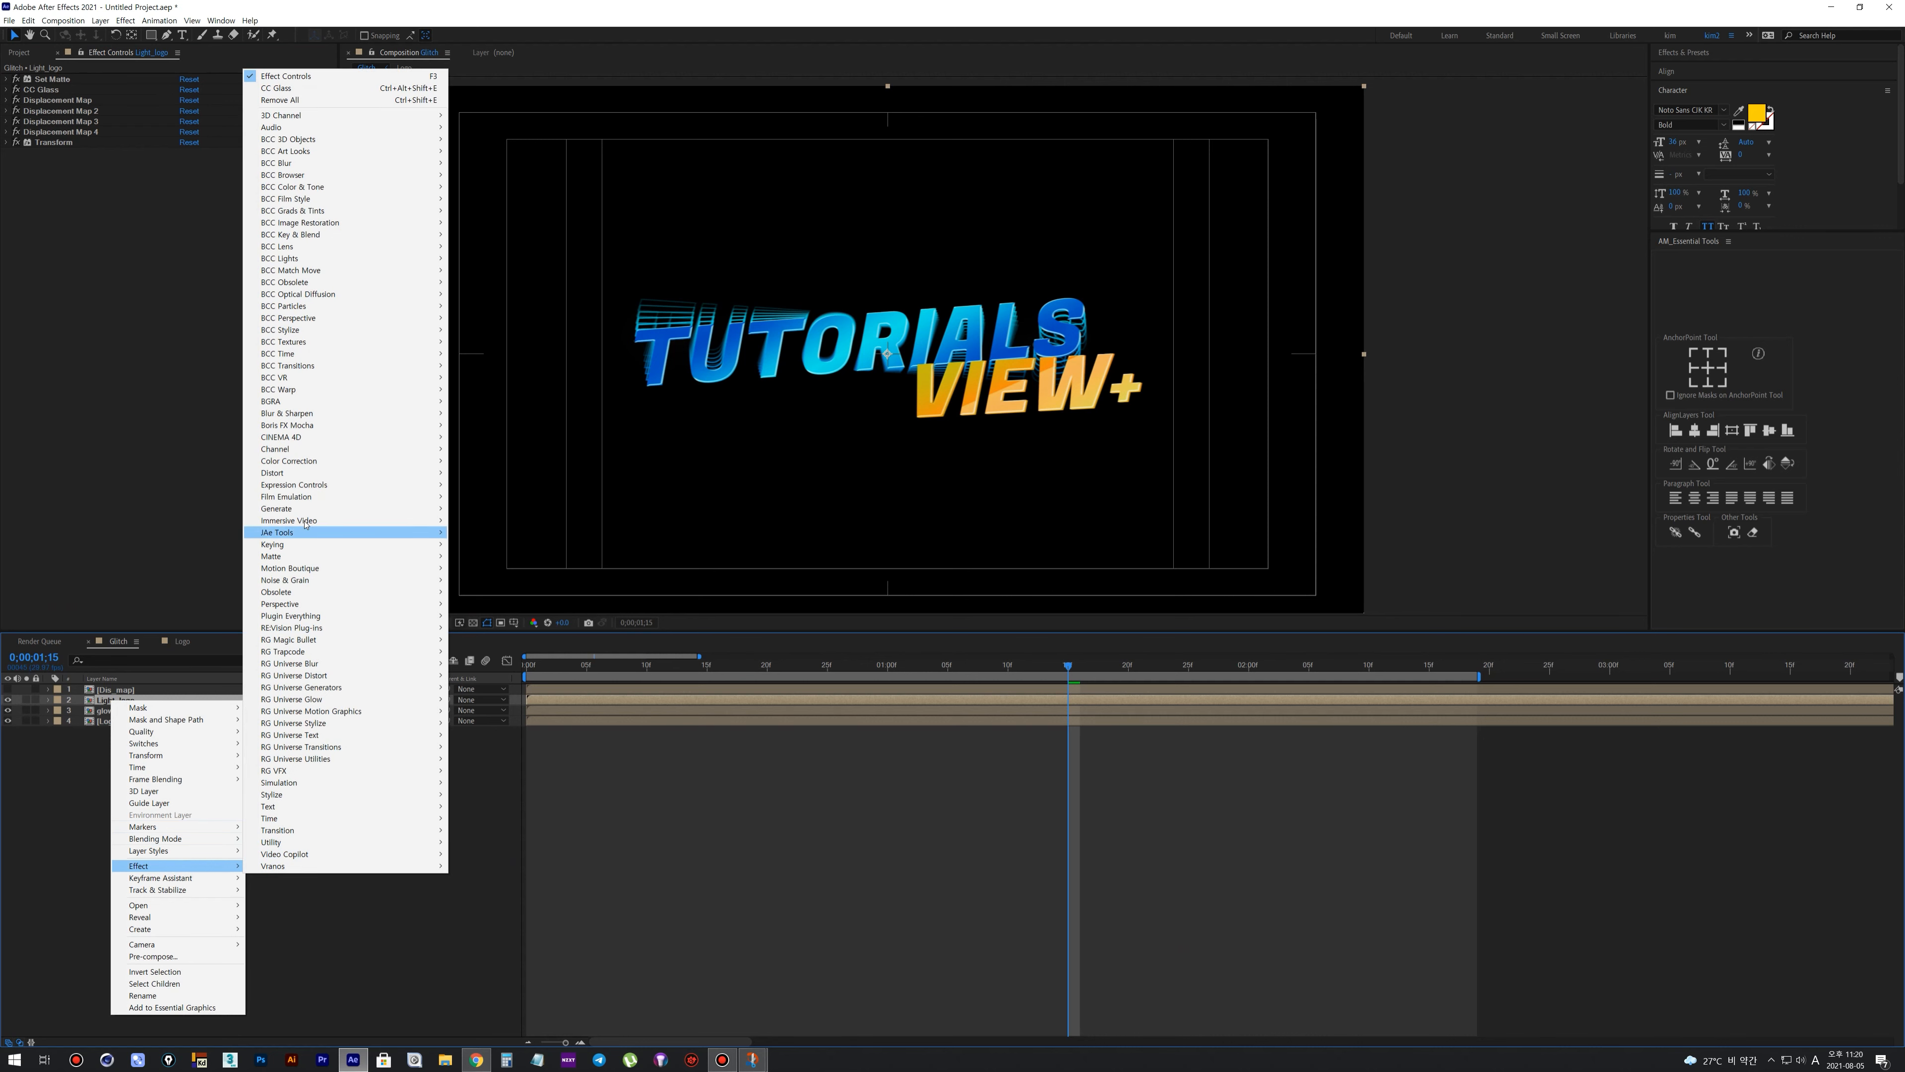
mouse_move(303, 511)
left_click(494, 689)
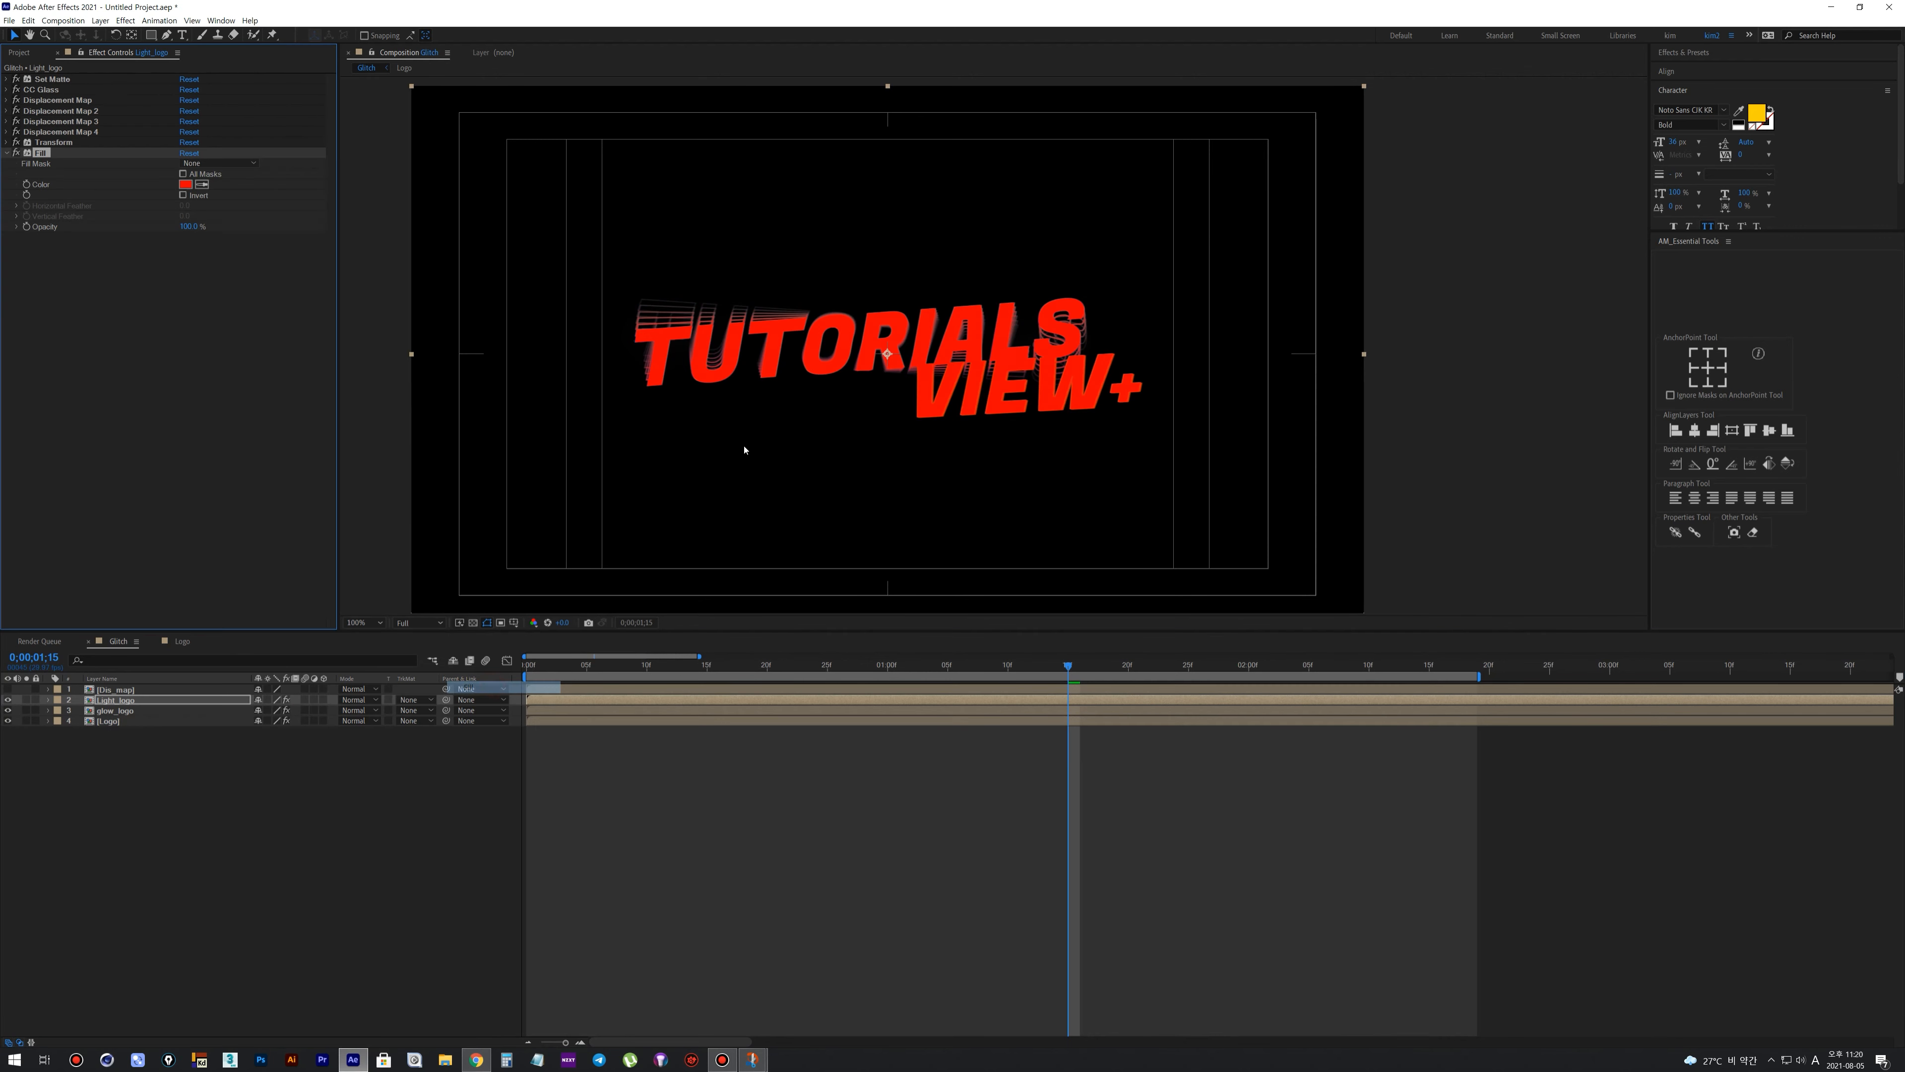
left_click(185, 184)
left_click_drag(851, 729, 797, 681)
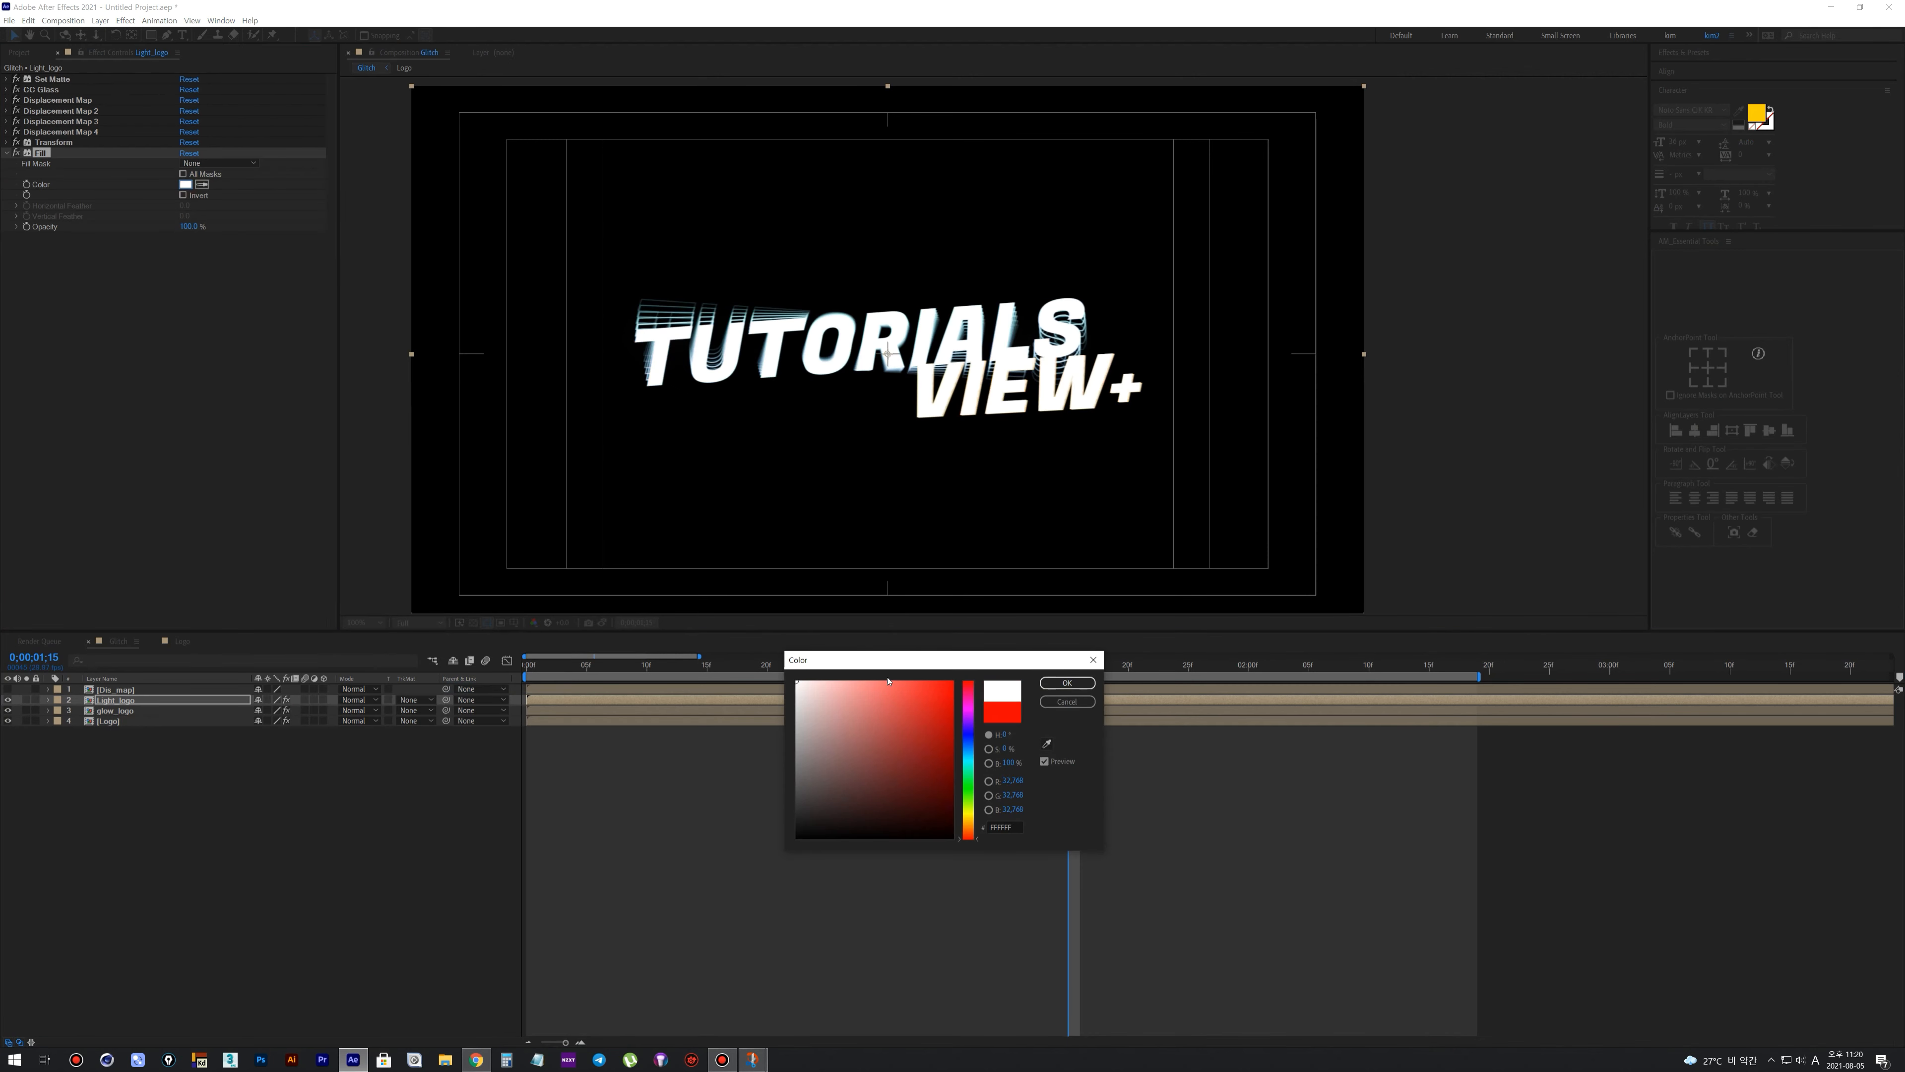
left_click(1067, 683)
left_click(630, 792)
Draw a tall, narrow, curved closed mask on Light_logo with the Pen tool, crossing the middle of TUTORIALS
key("g")
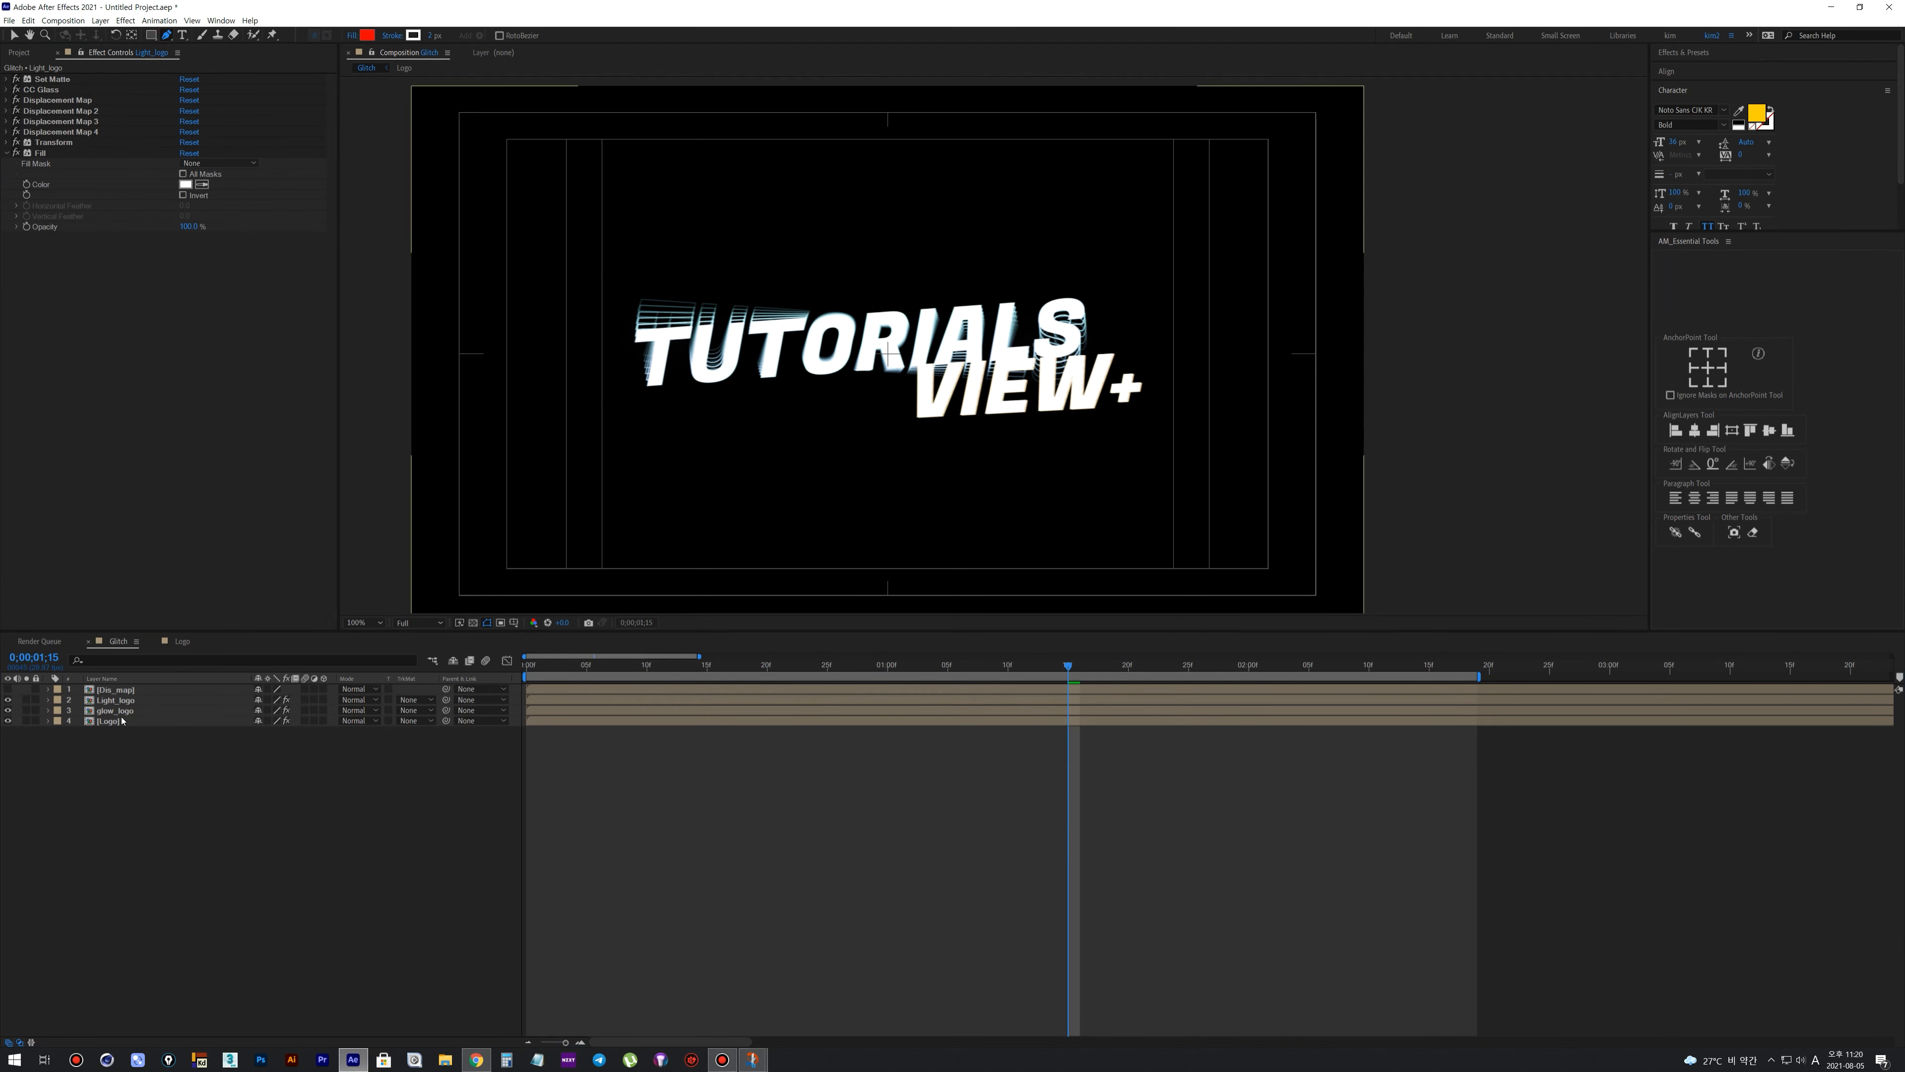
left_click(117, 700)
left_click(759, 222)
left_click(847, 451)
left_click_drag(839, 475, 789, 515)
left_click(793, 445)
left_click_drag(750, 283, 692, 266)
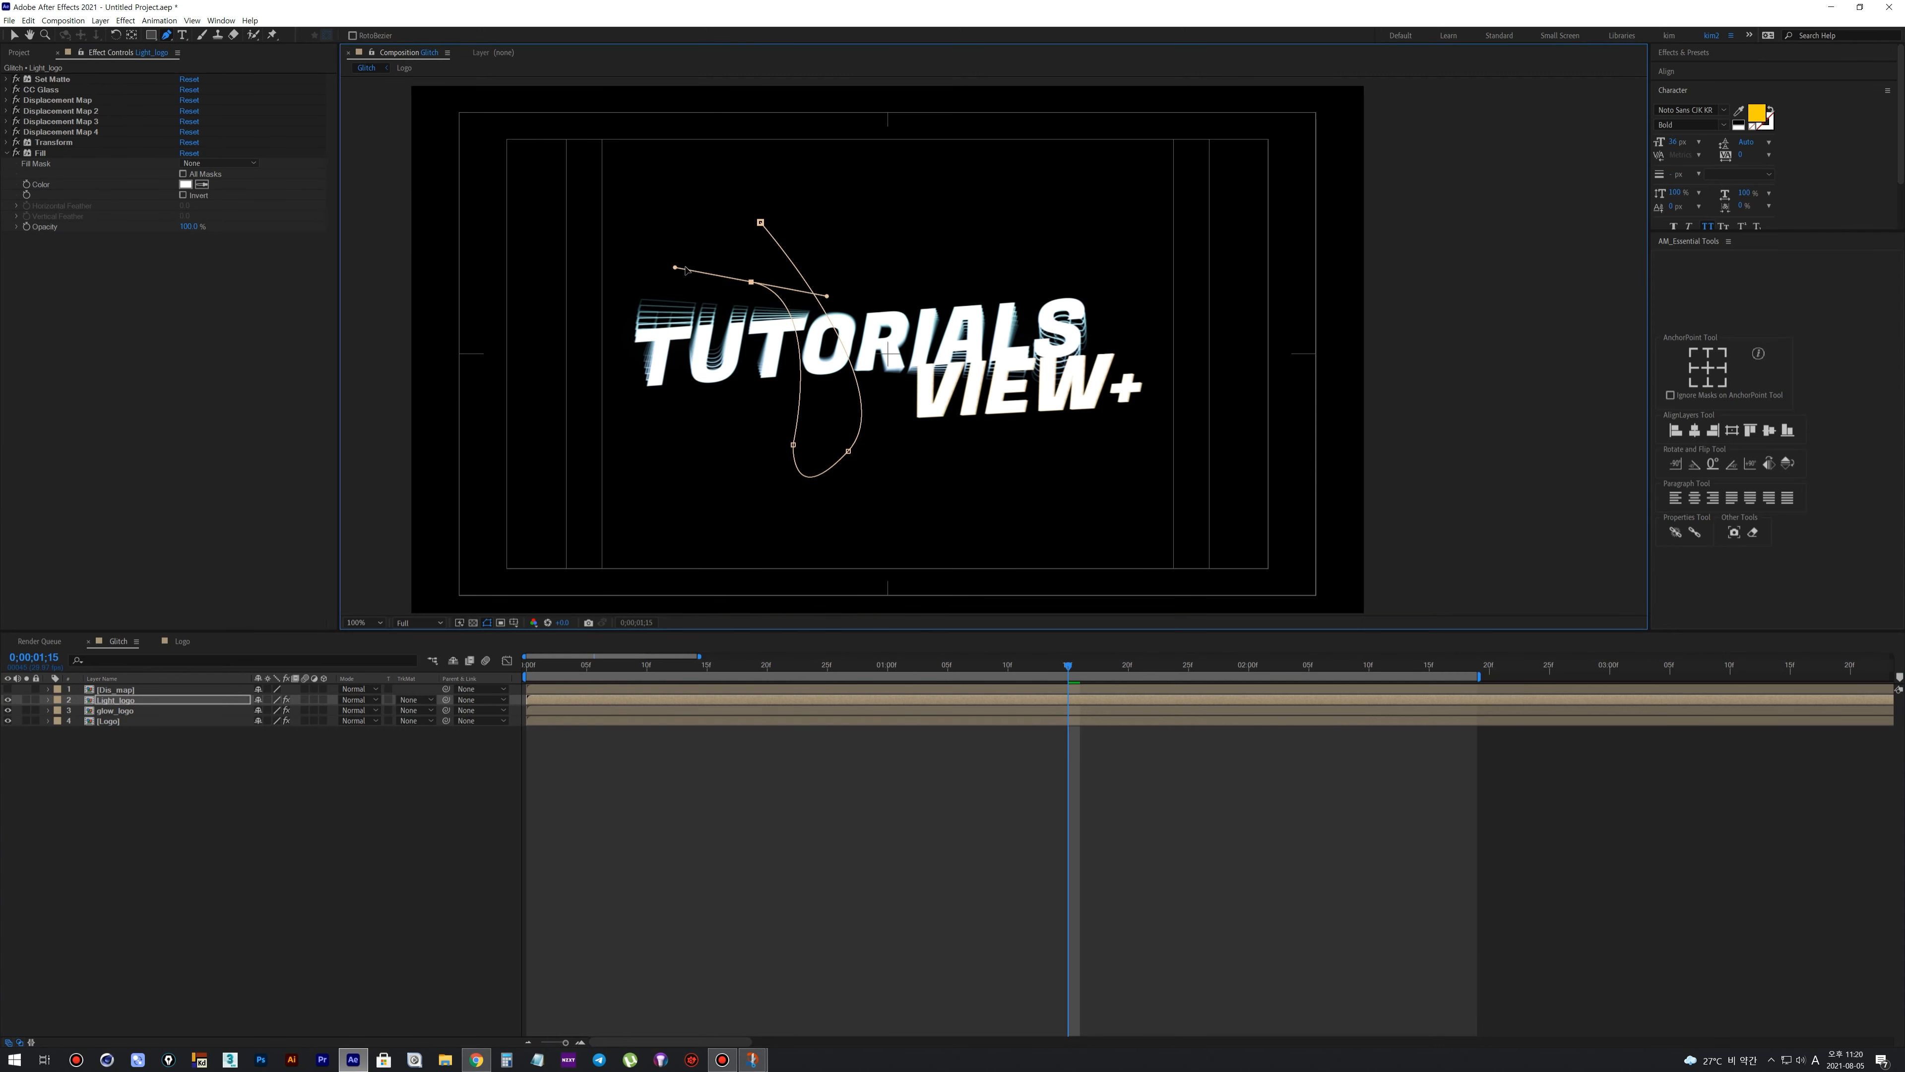
left_click(760, 222)
Keyframe Light_logo's Mask Path at 0:00:01:15 with the whole mask moved just left of the logo
left_click(48, 701)
left_click(59, 710)
left_click(69, 720)
key("alt+m")
key("v")
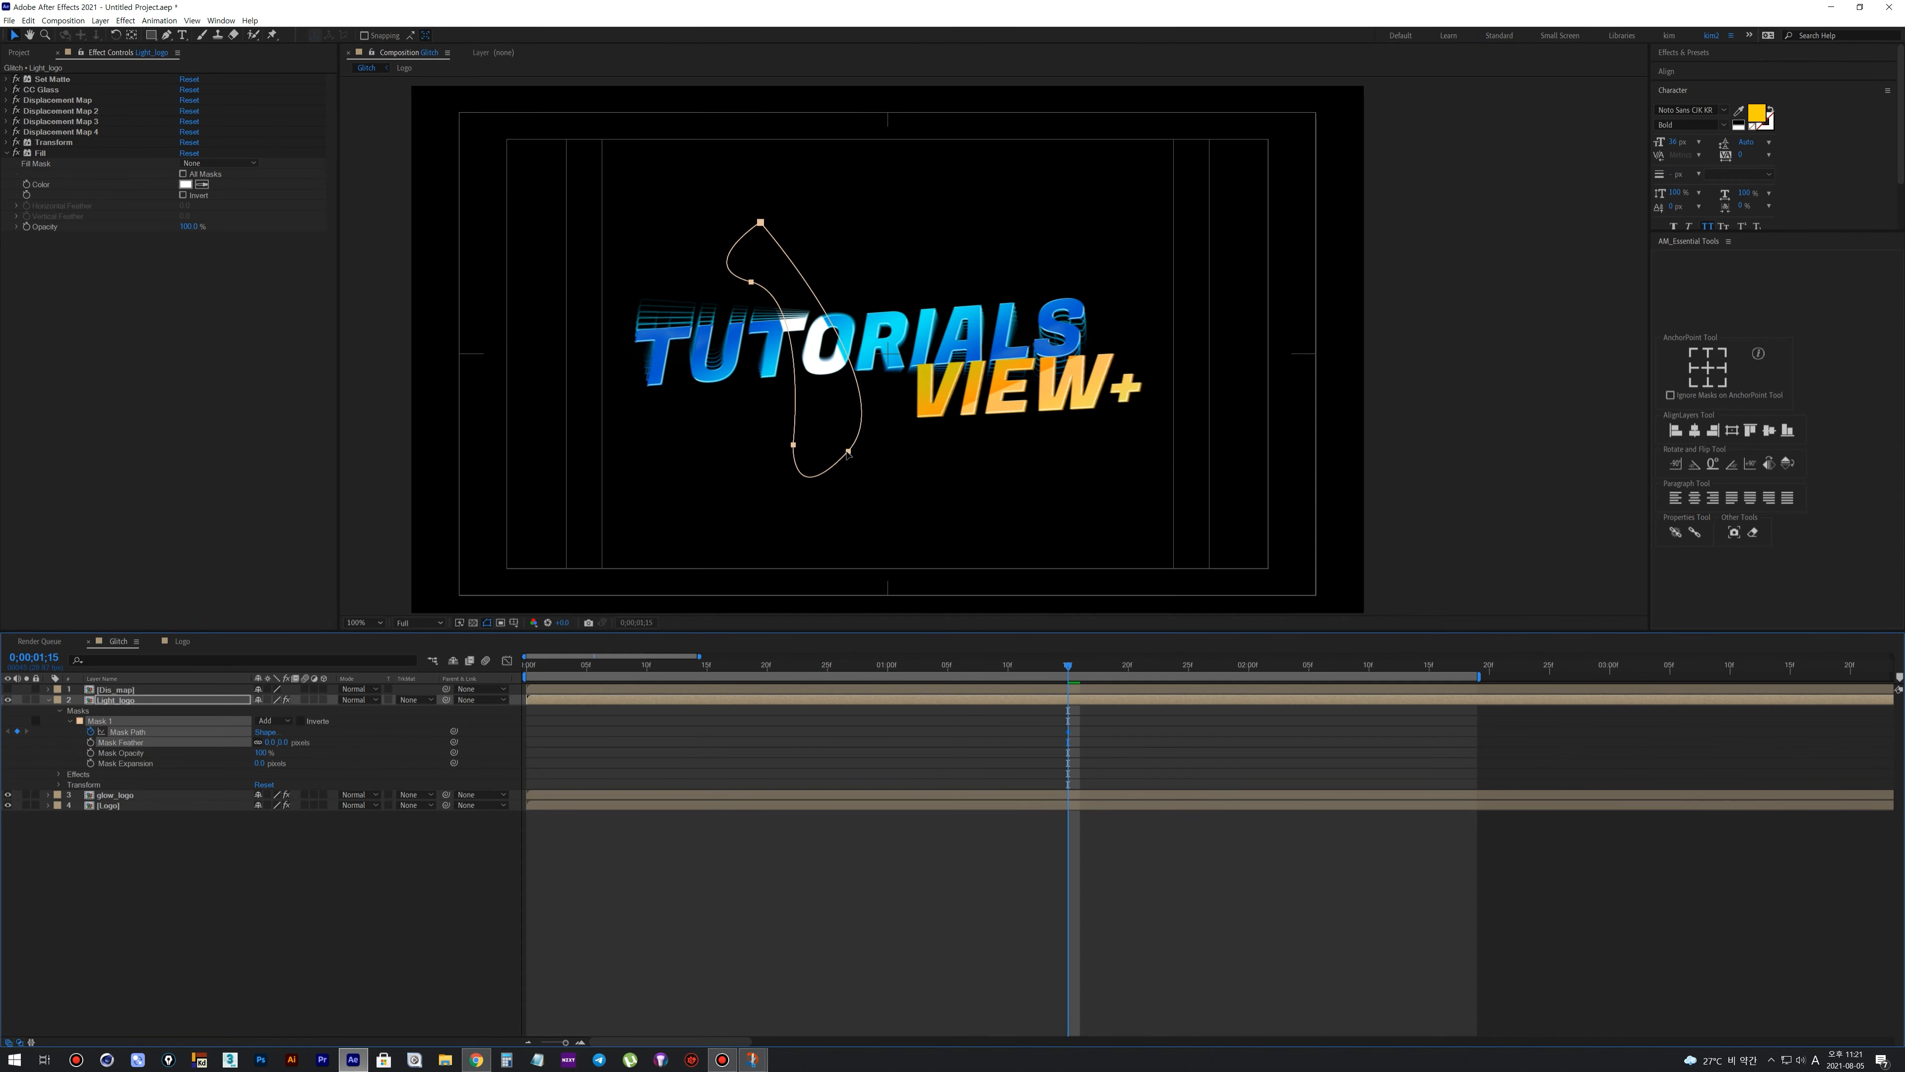
left_click(14, 38)
double_click(830, 454)
left_click_drag(830, 454, 577, 452)
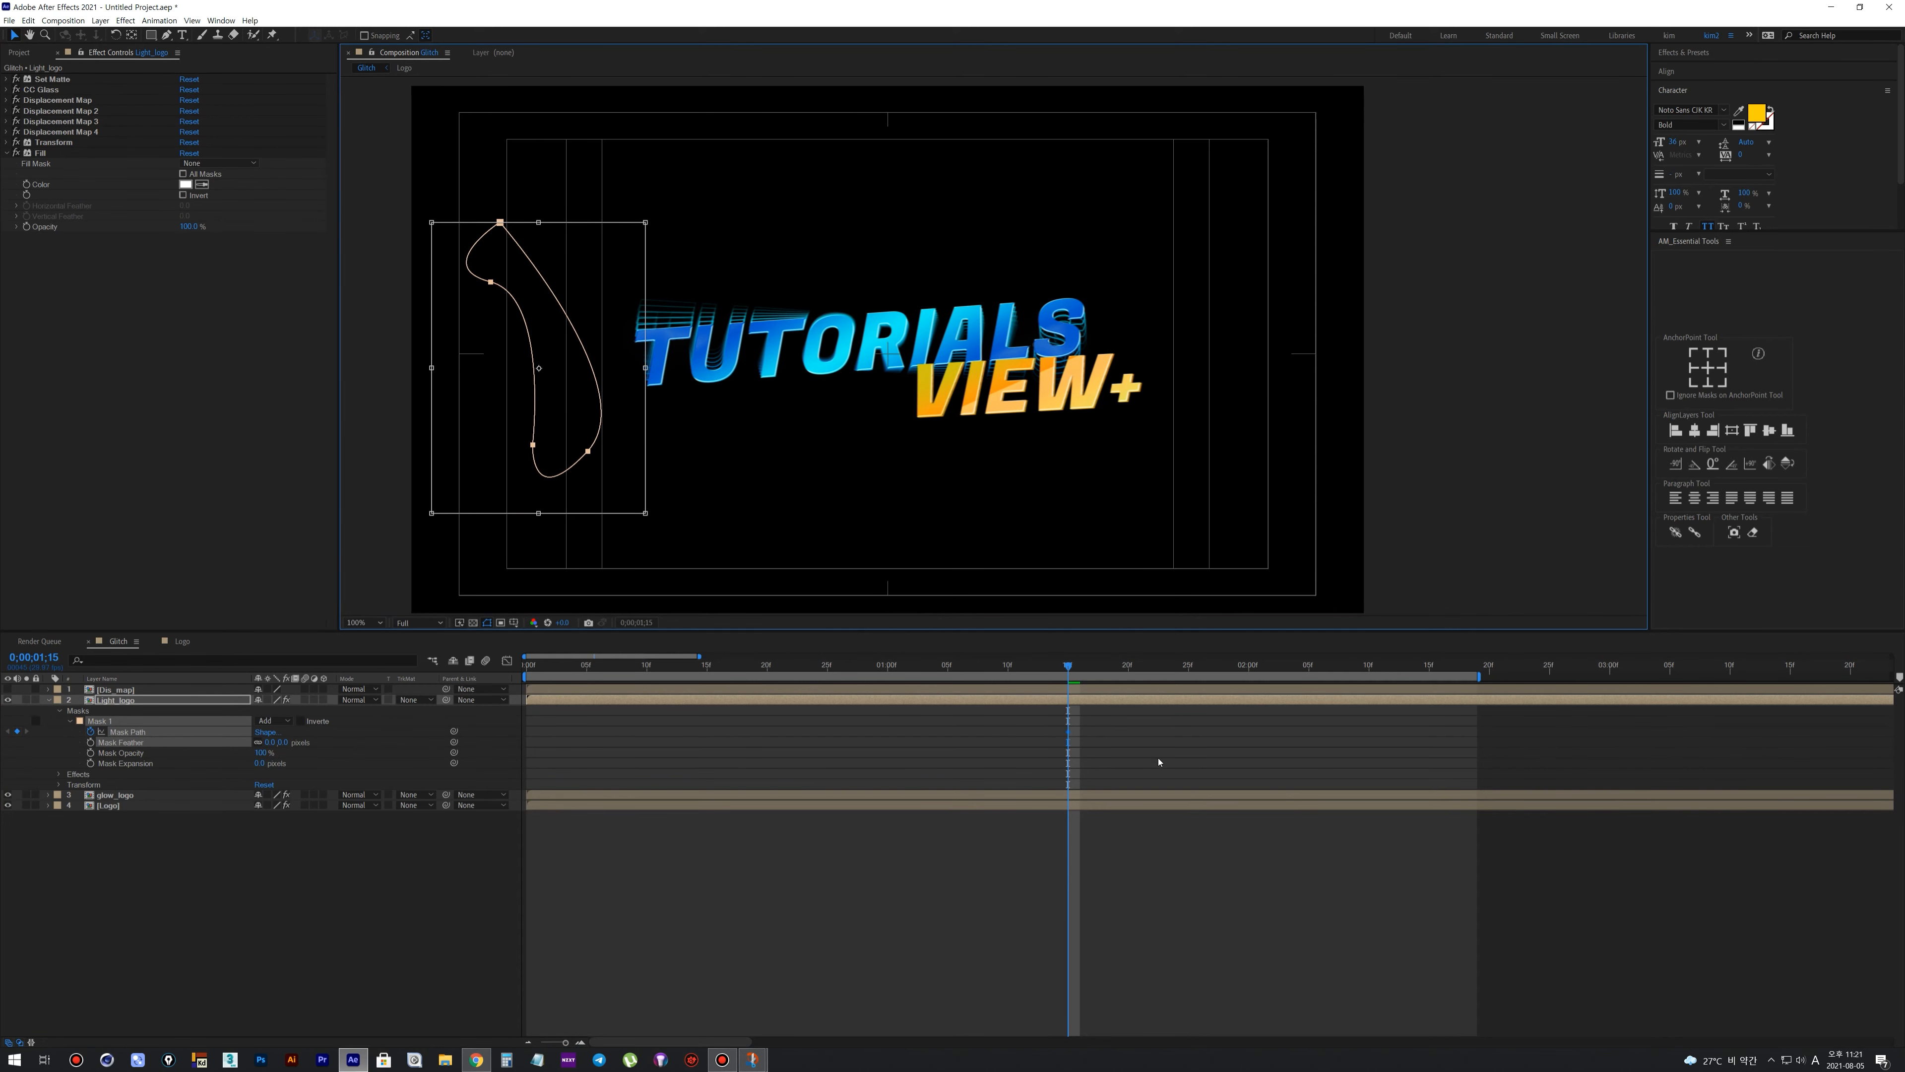
At 0:00:01:26, move the whole Light_logo mask past the logo's right end to keyframe the sweep
left_click(1071, 737)
key("space")
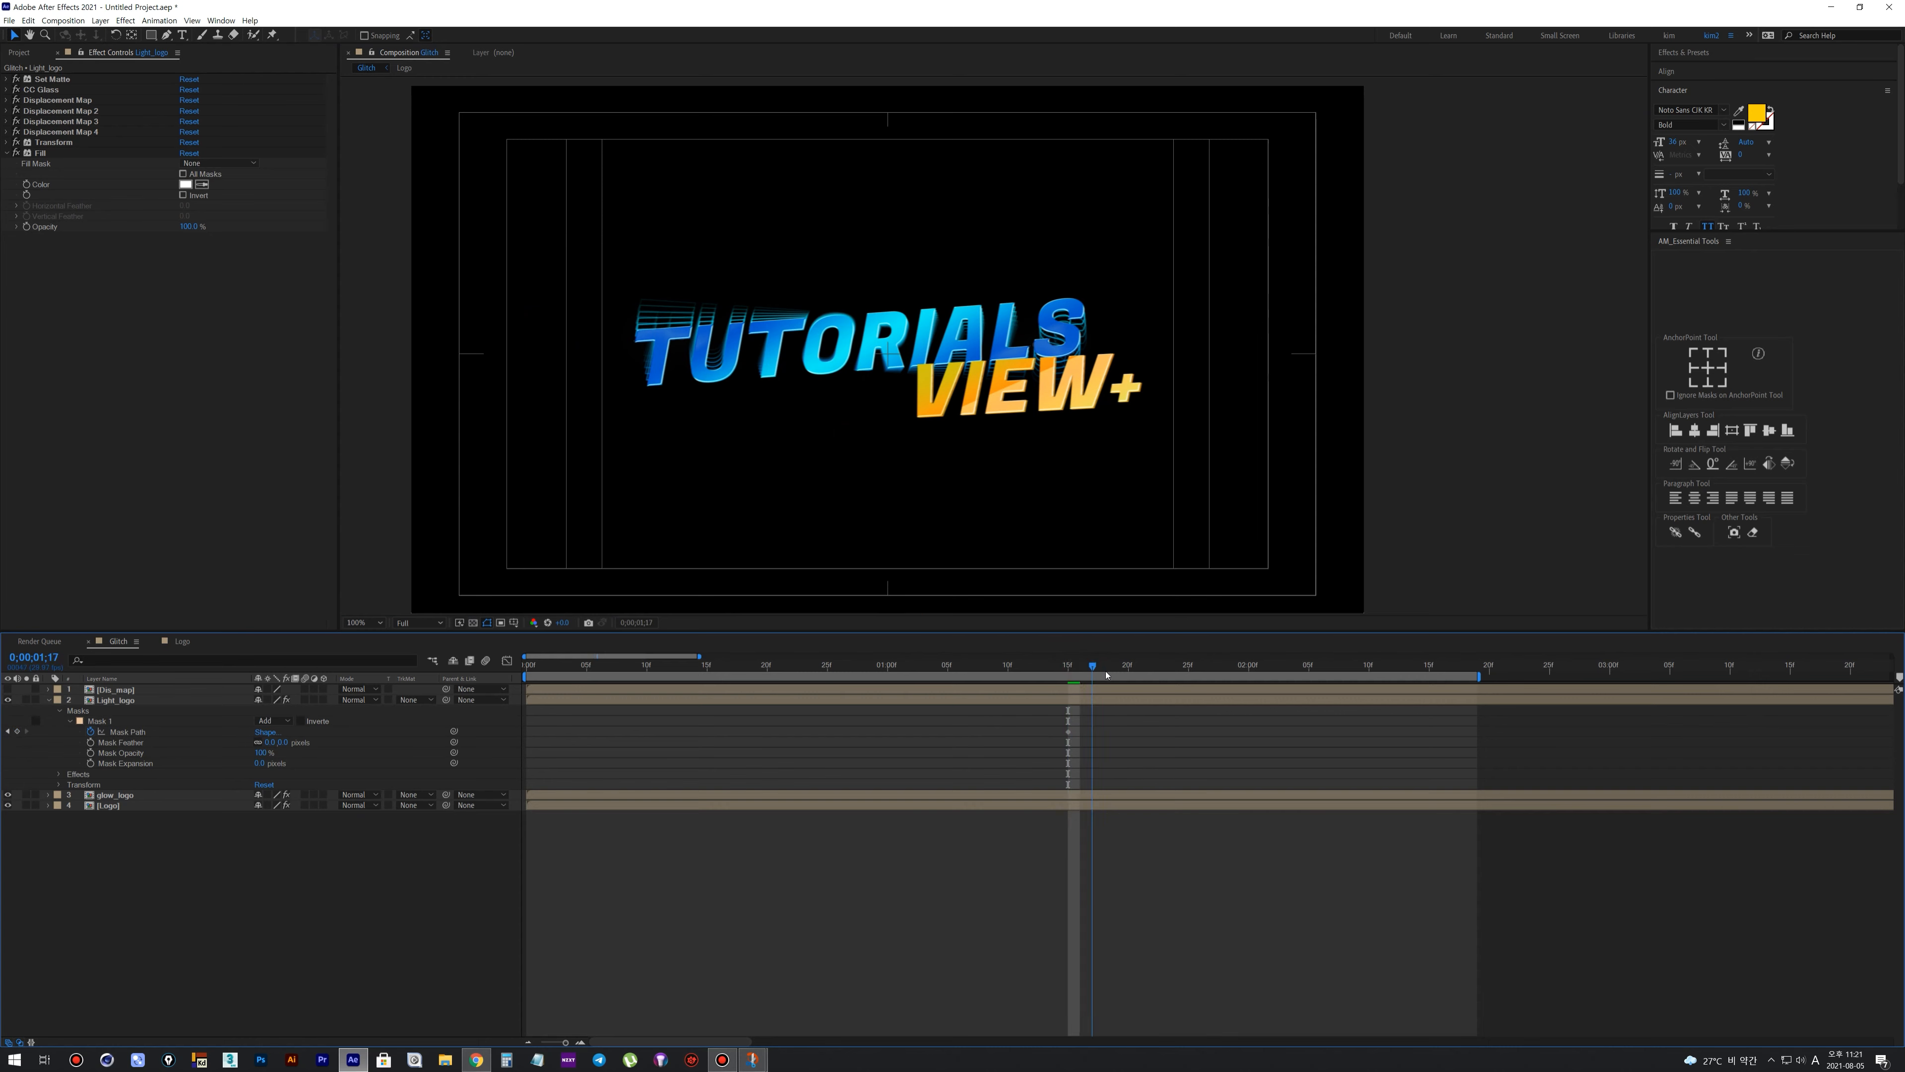
left_click(1018, 704)
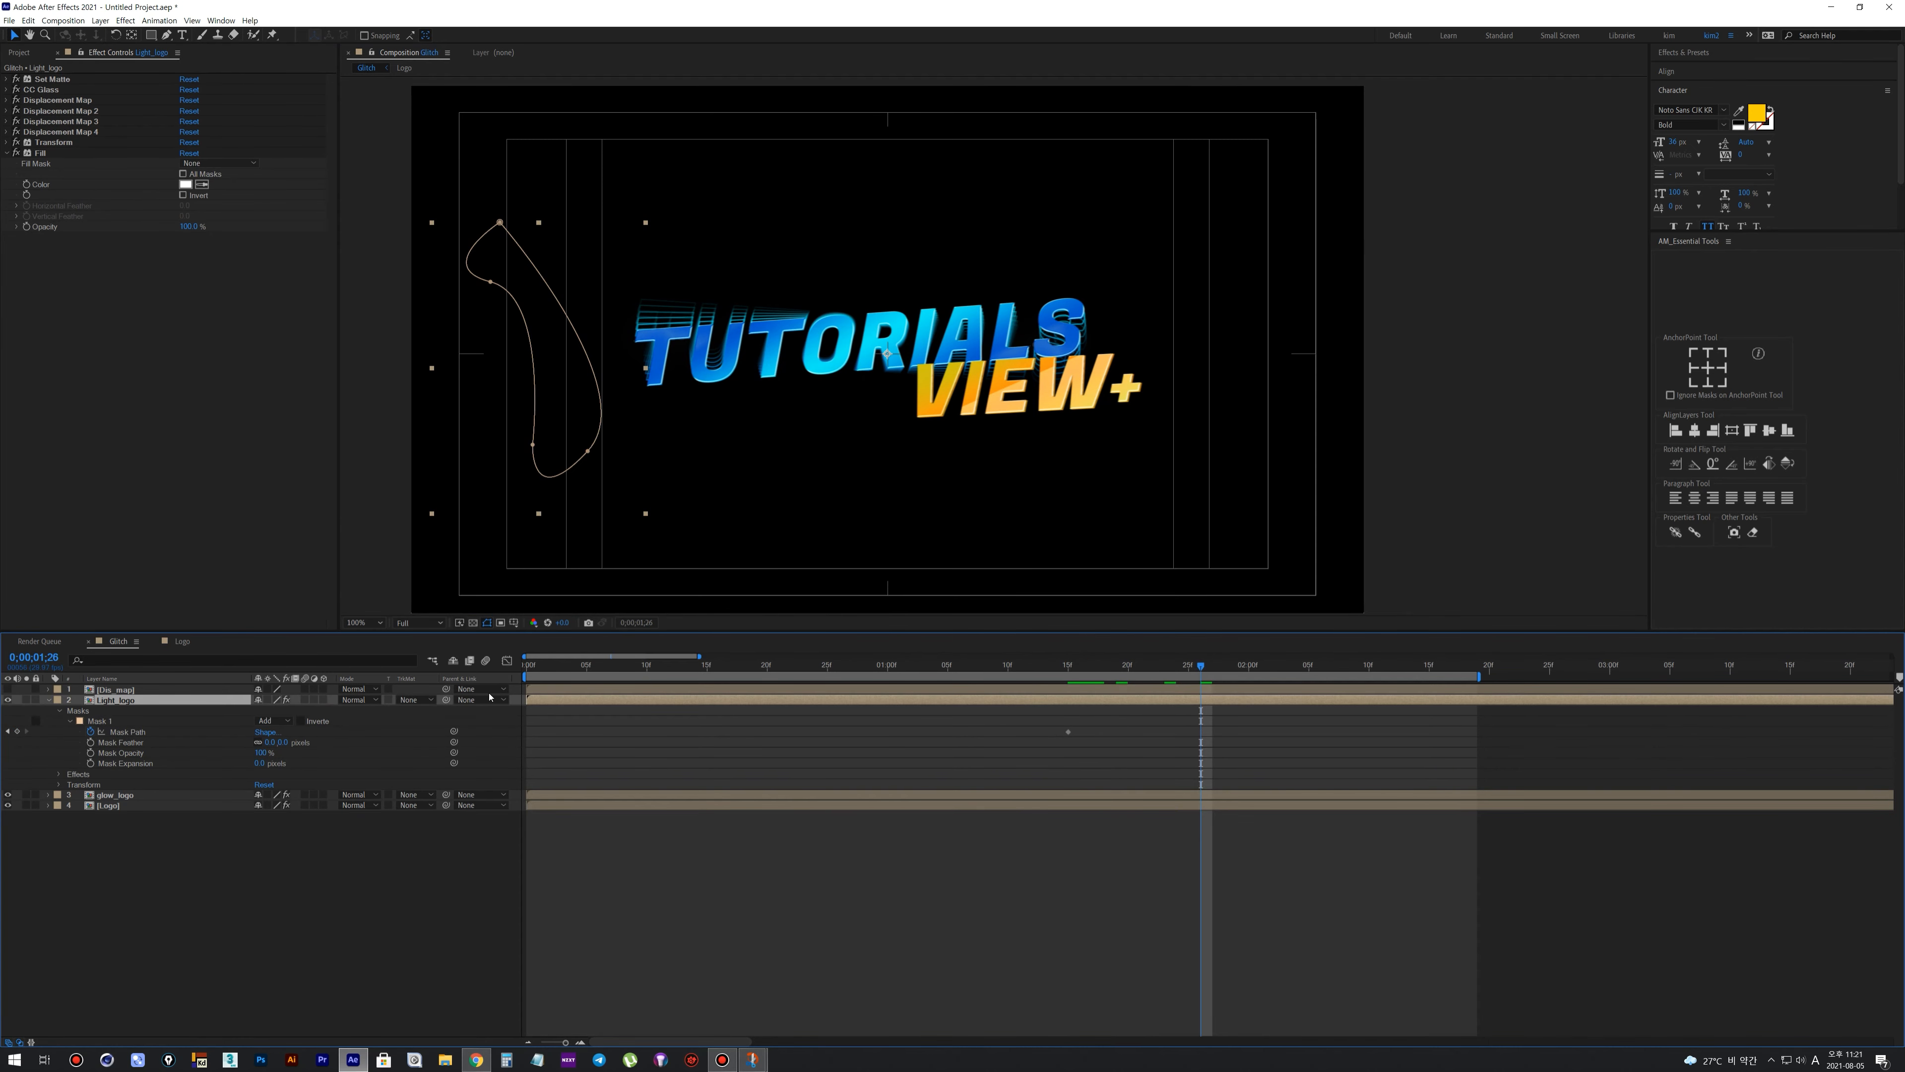
left_click(124, 732)
double_click(586, 456)
left_click_drag(586, 457, 1241, 411)
Apply Easy Ease to both Mask Path keyframes and lengthen the ease into the last one in the speed graph
left_click_drag(1046, 722, 1212, 749)
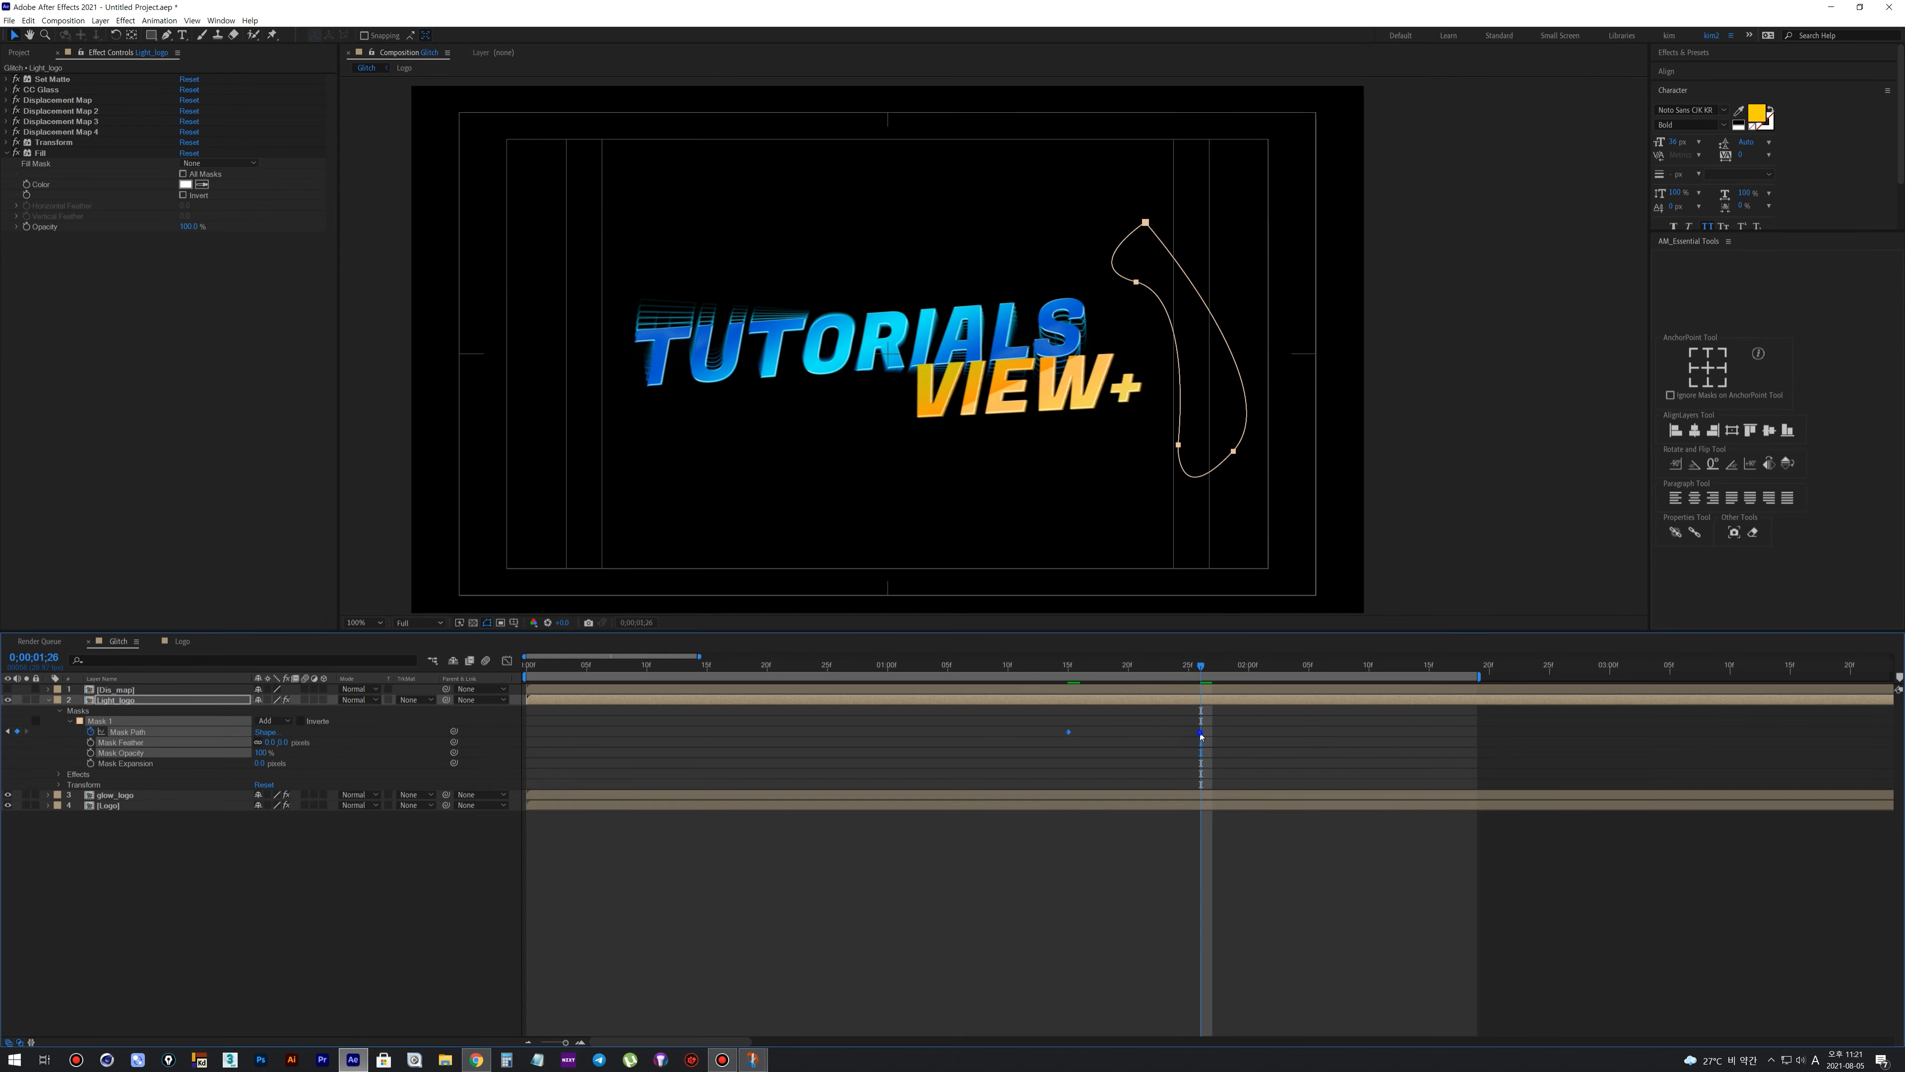
right_click(1200, 733)
mouse_move(1276, 867)
left_click(1347, 903)
left_click(1346, 904)
left_click_drag(1041, 722, 1234, 765)
left_click(507, 661)
left_click_drag(1172, 959, 1236, 1013)
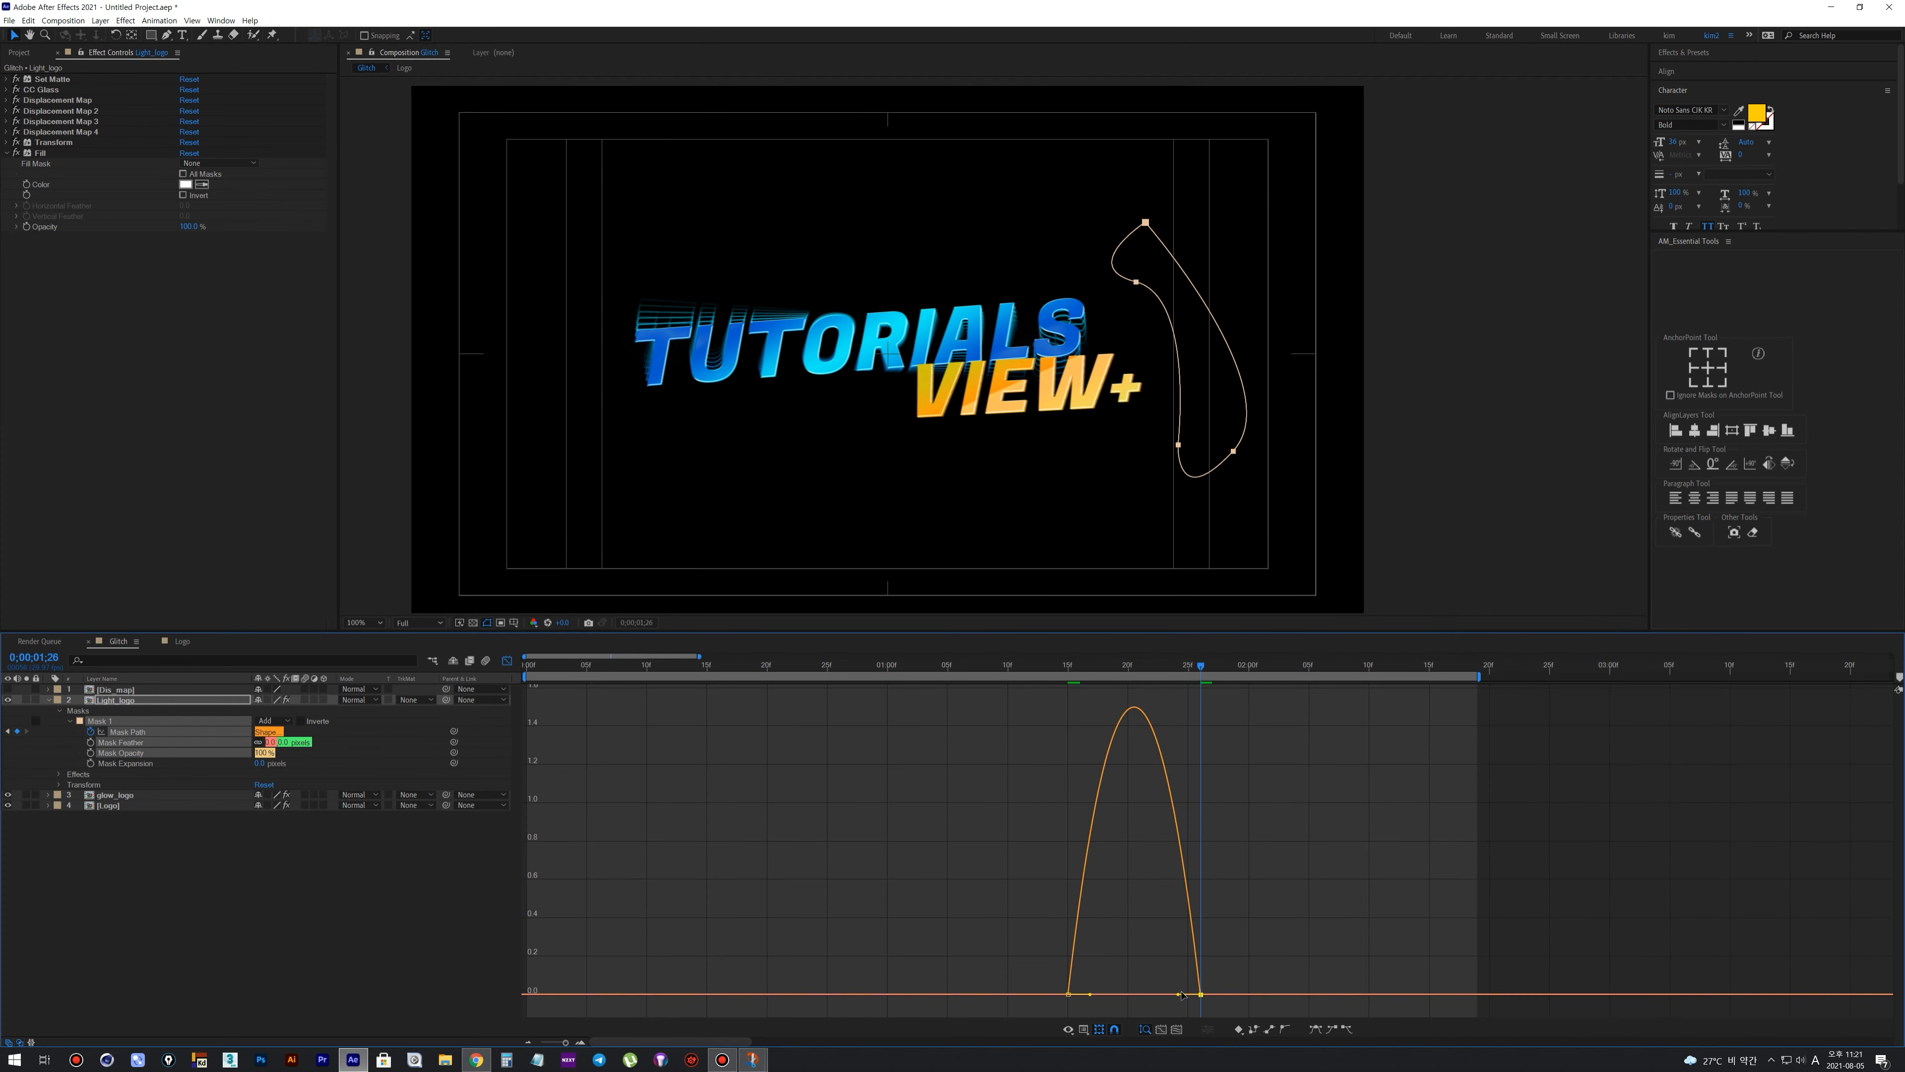
left_click(1084, 1029)
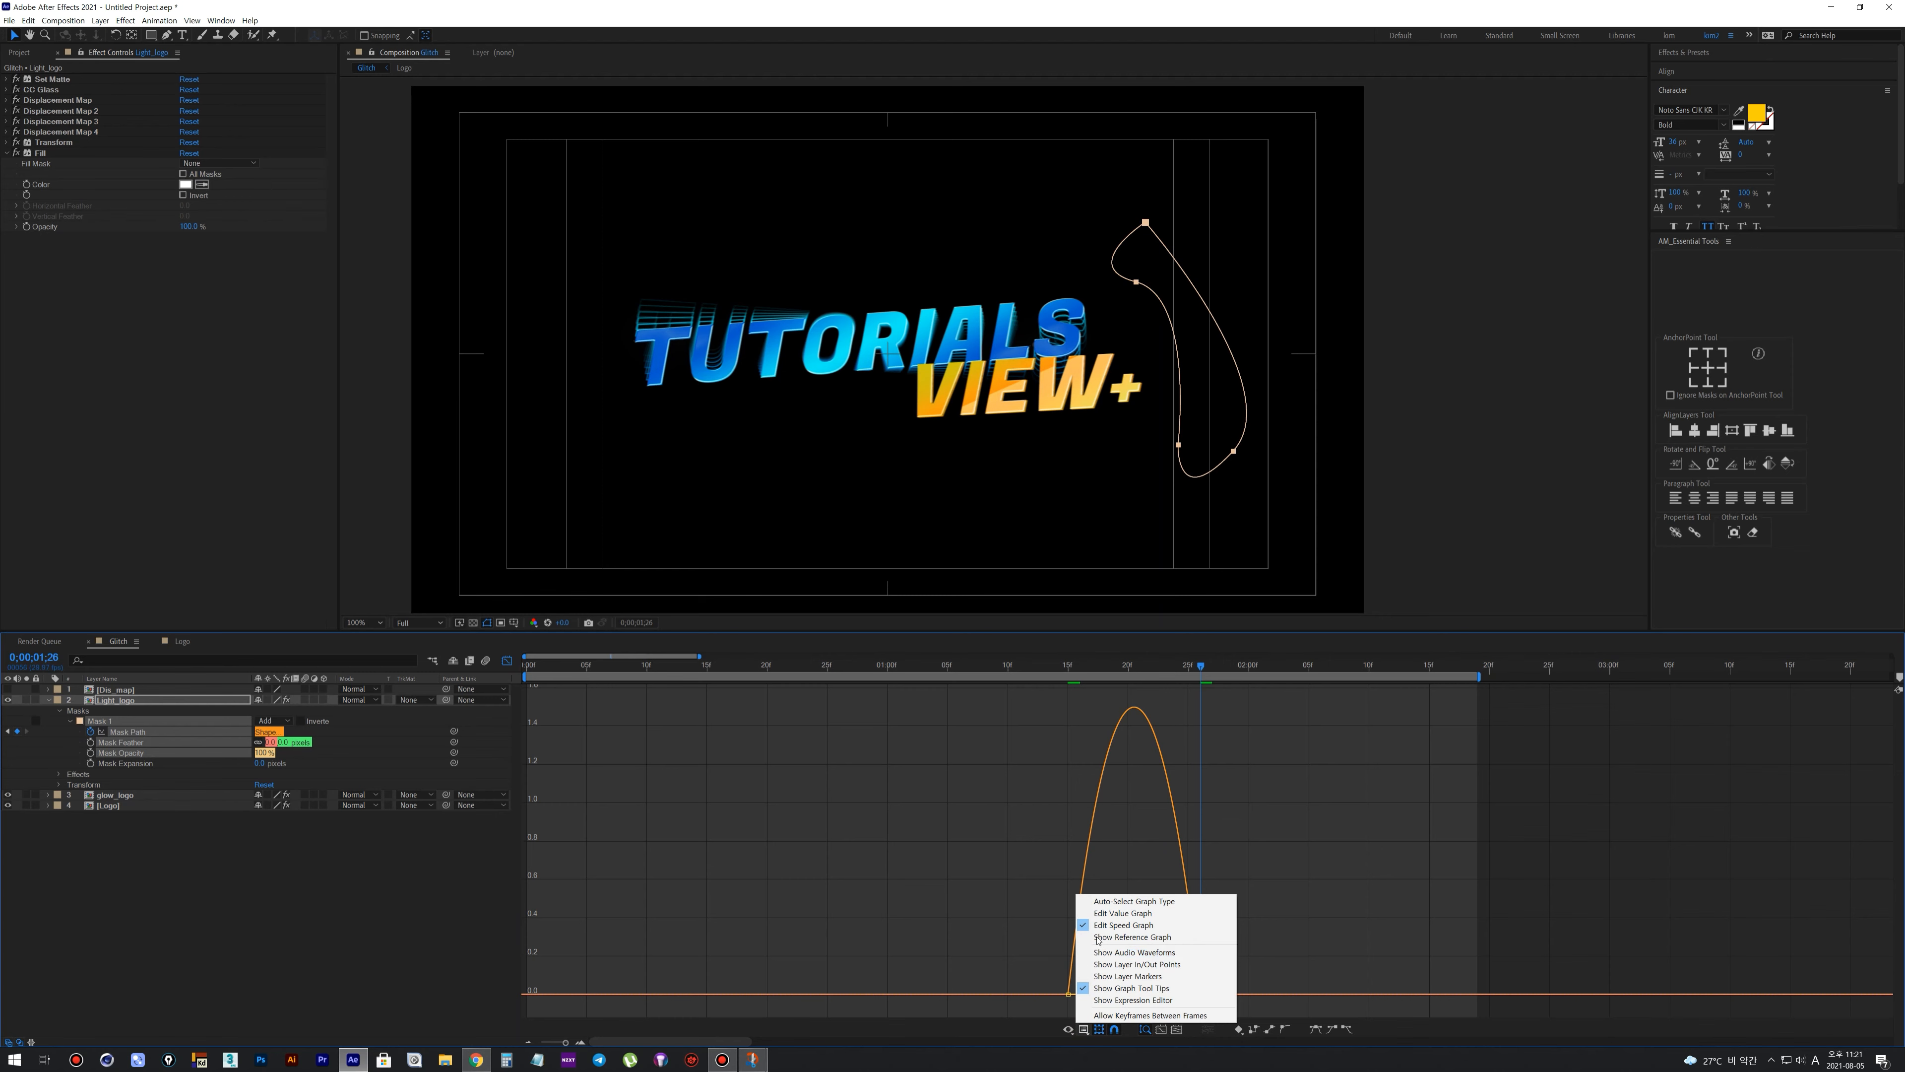
left_click(1127, 931)
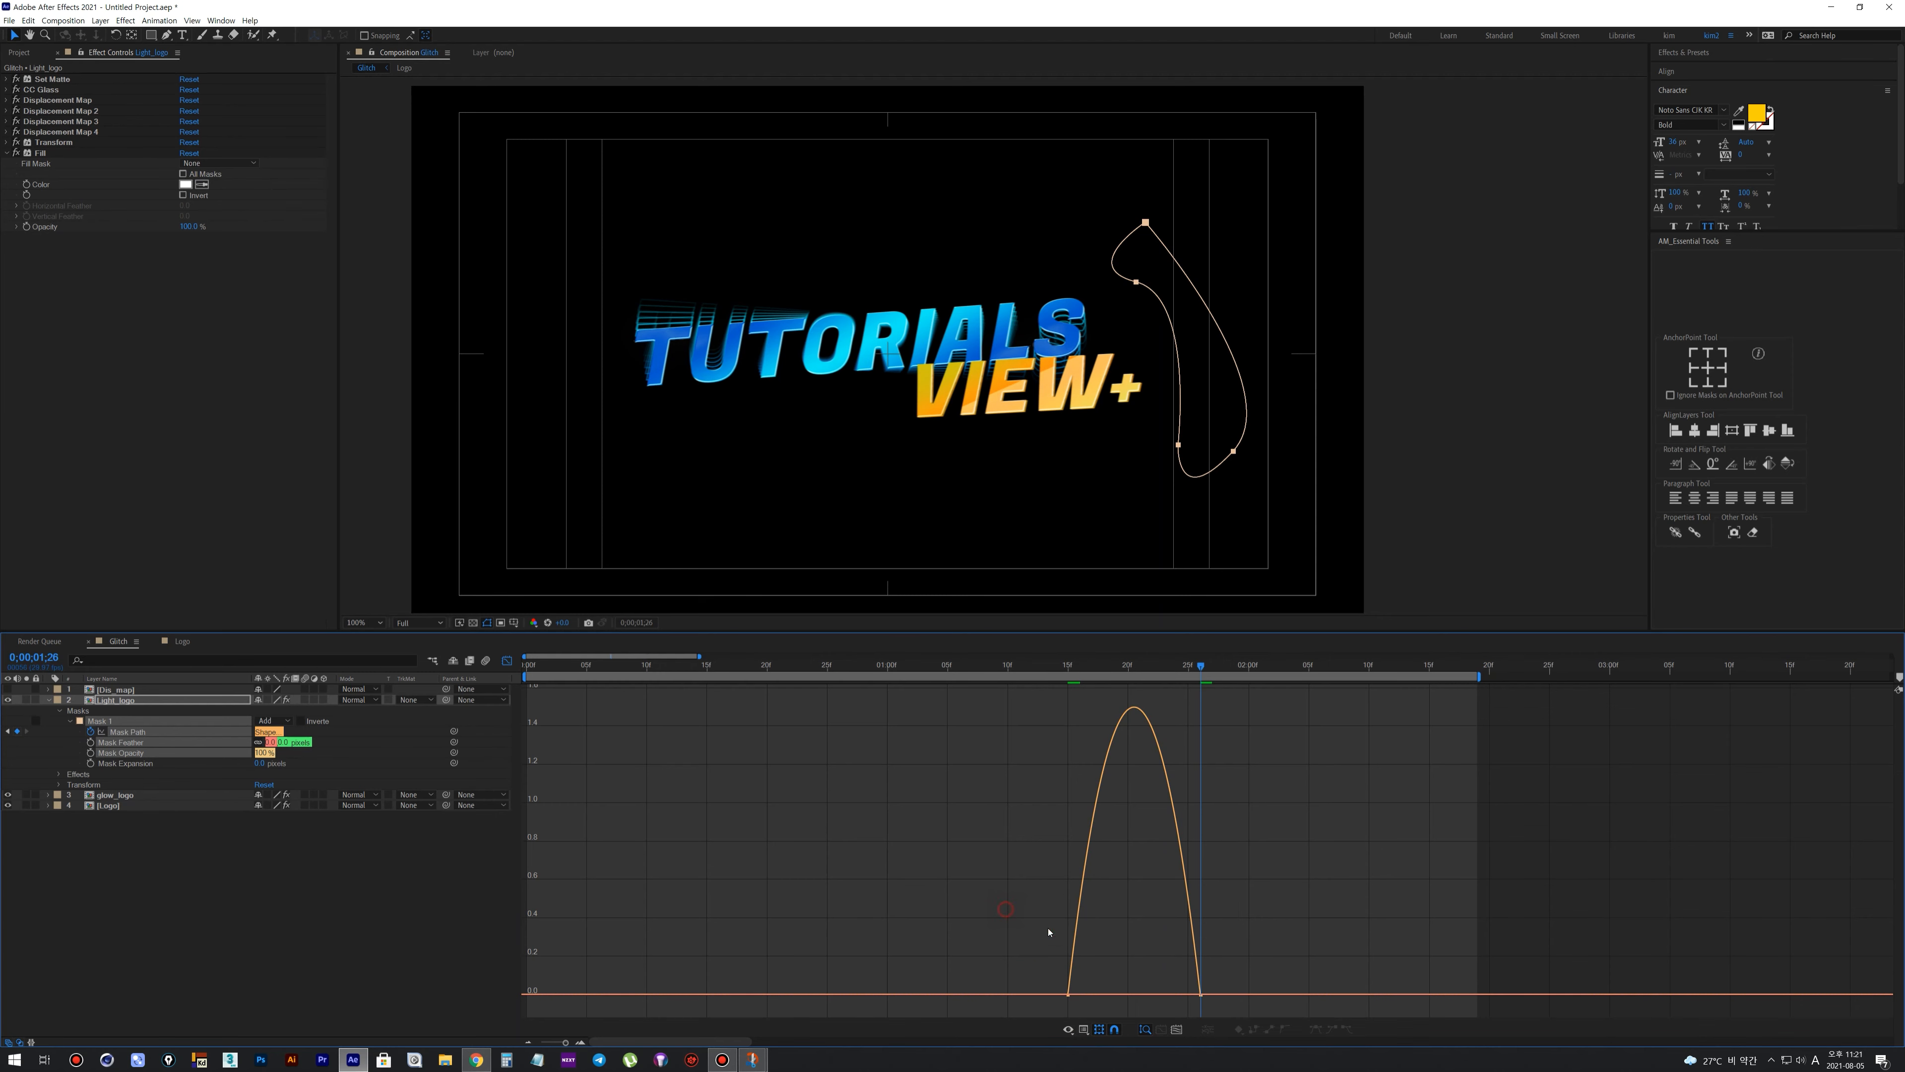
left_click_drag(1174, 996, 1146, 995)
left_click(508, 660)
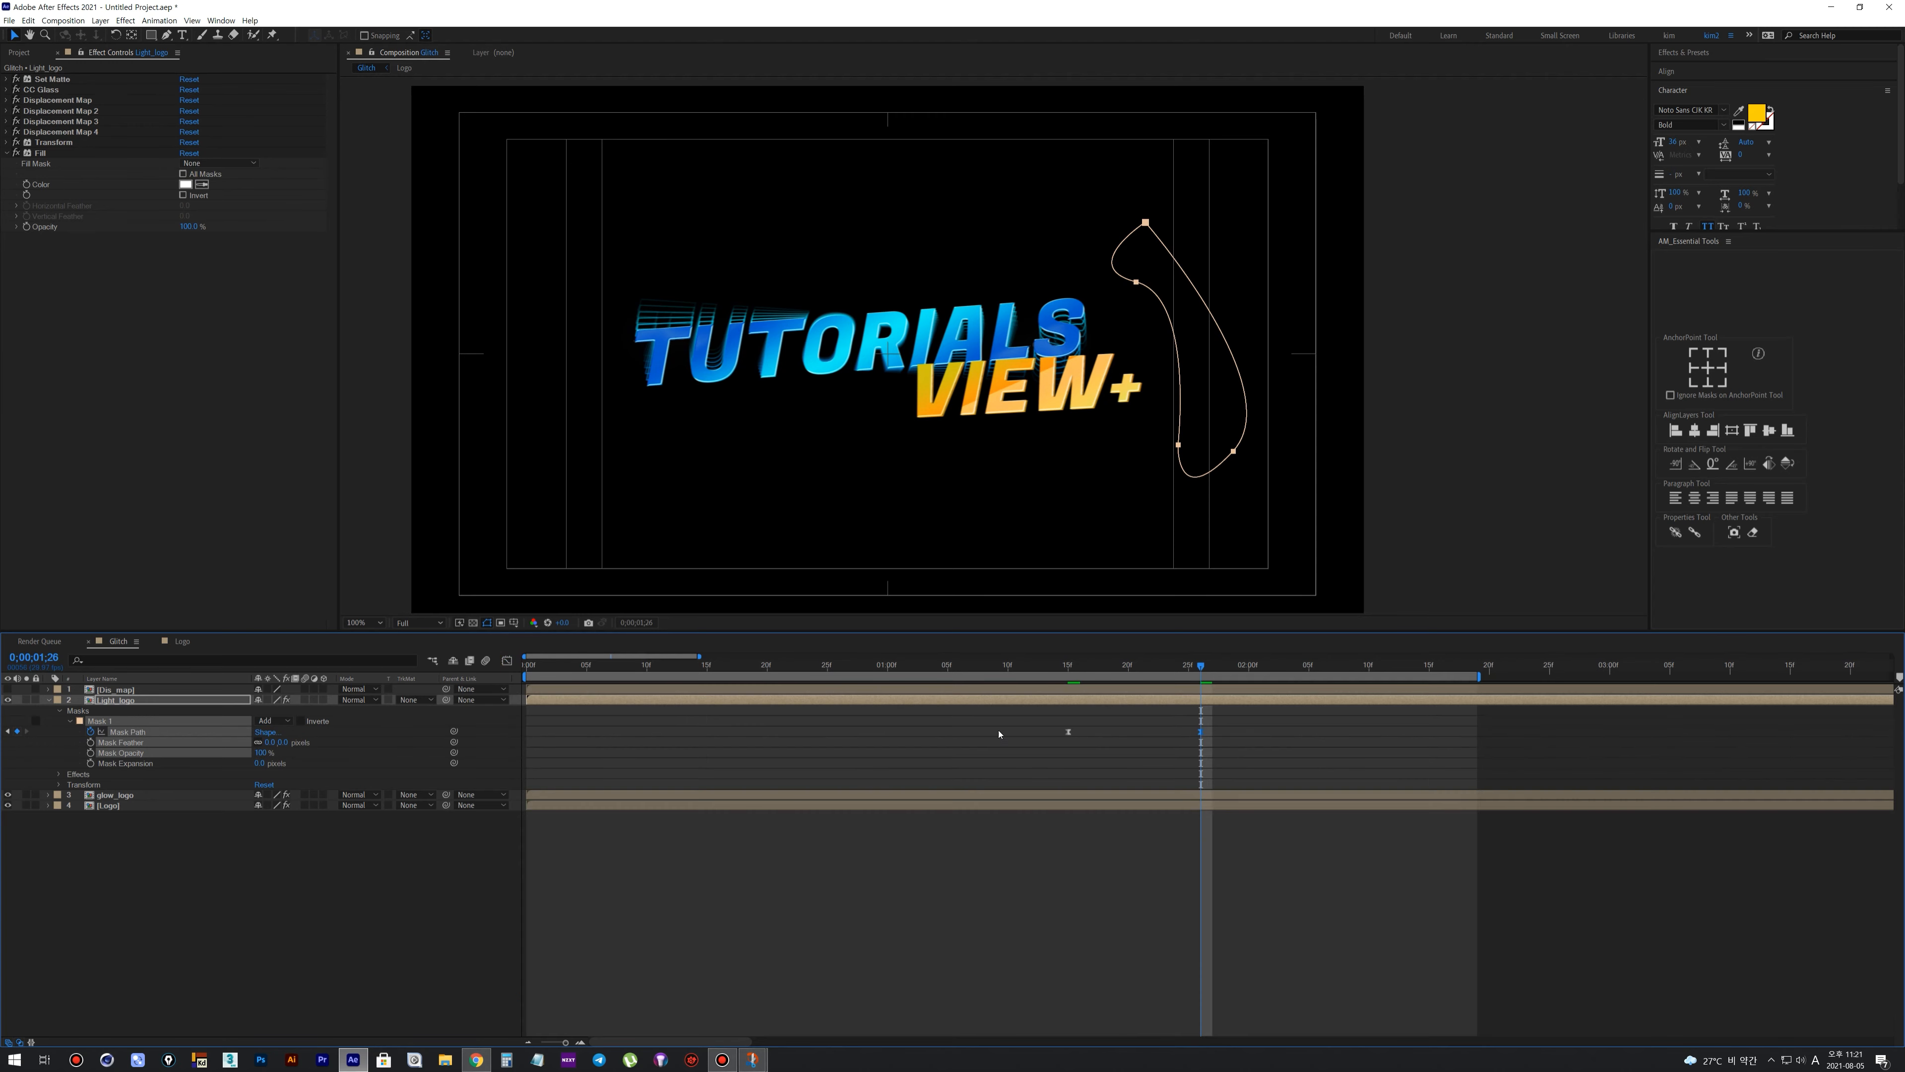
Preview the sweep and retime the Mask Path keyframes to about 0:00:00:21 and 0:00:01:28
key("space")
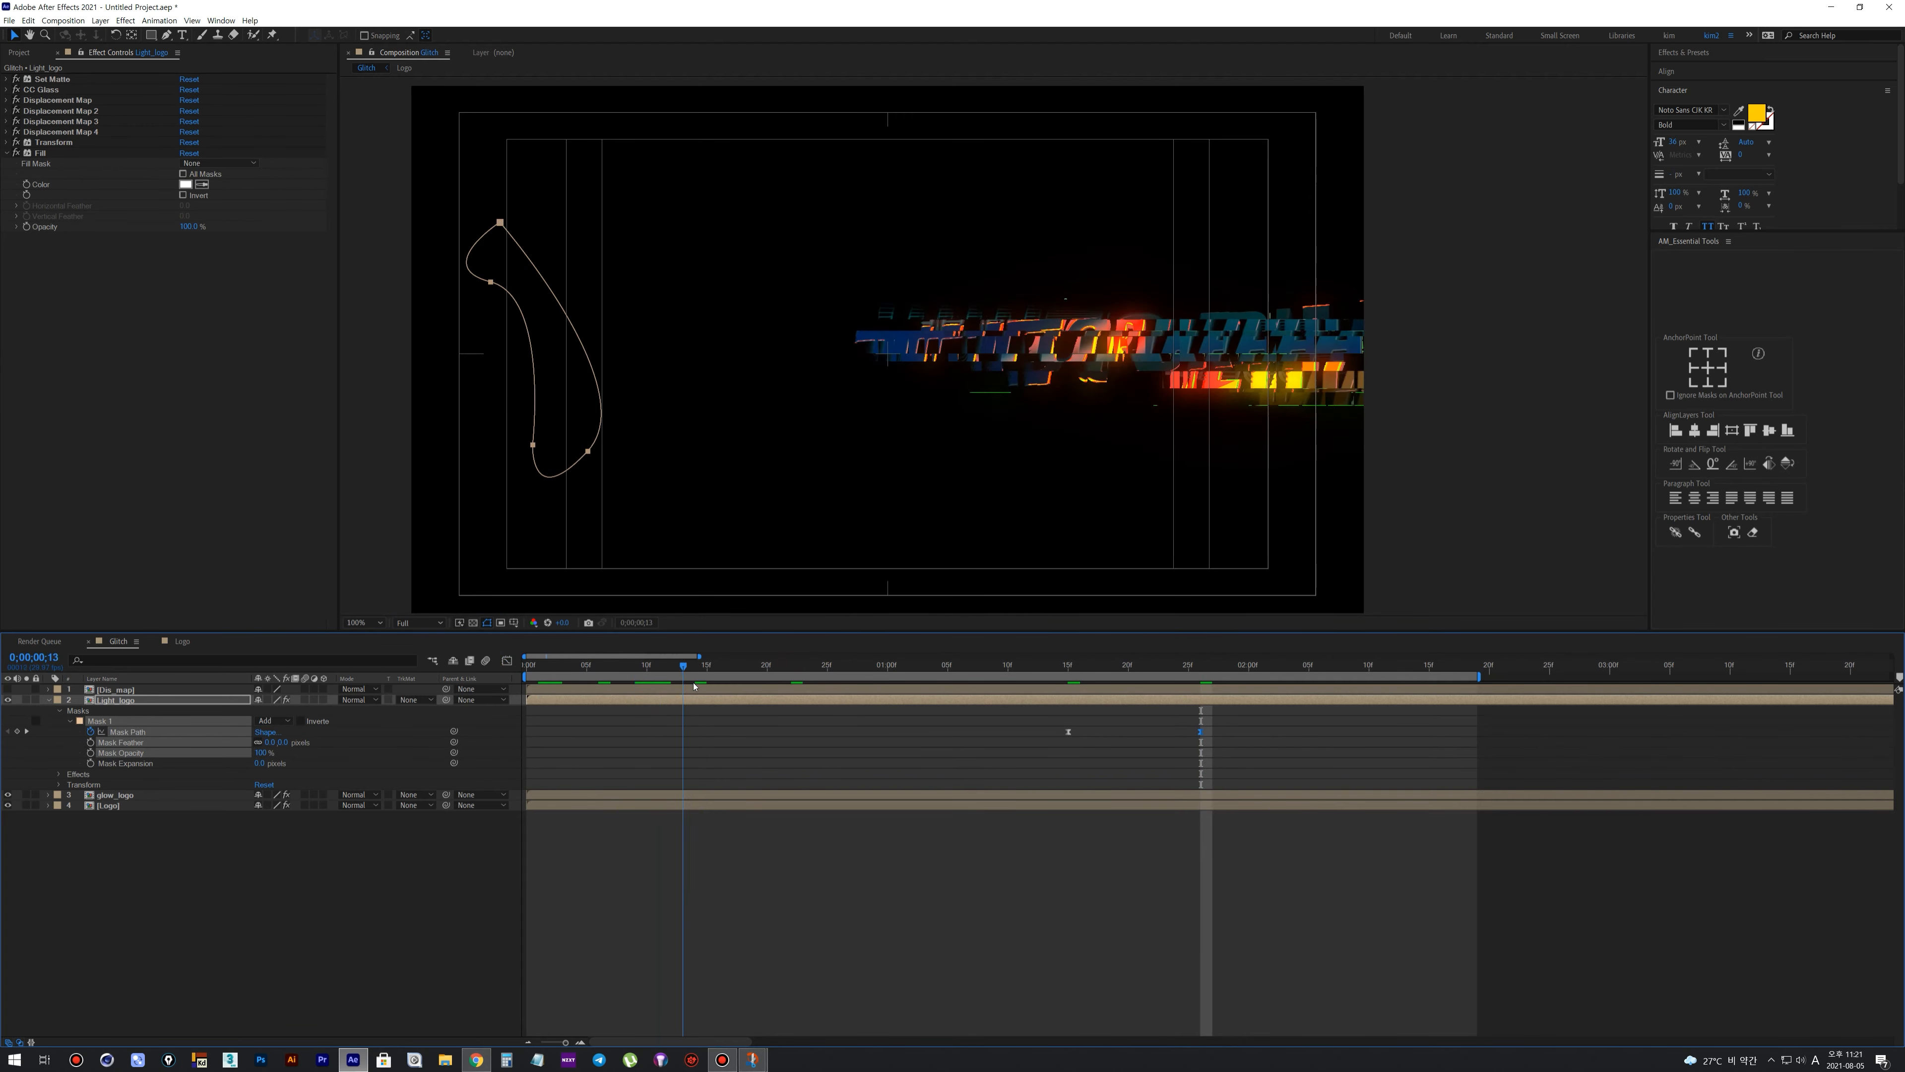
key("space")
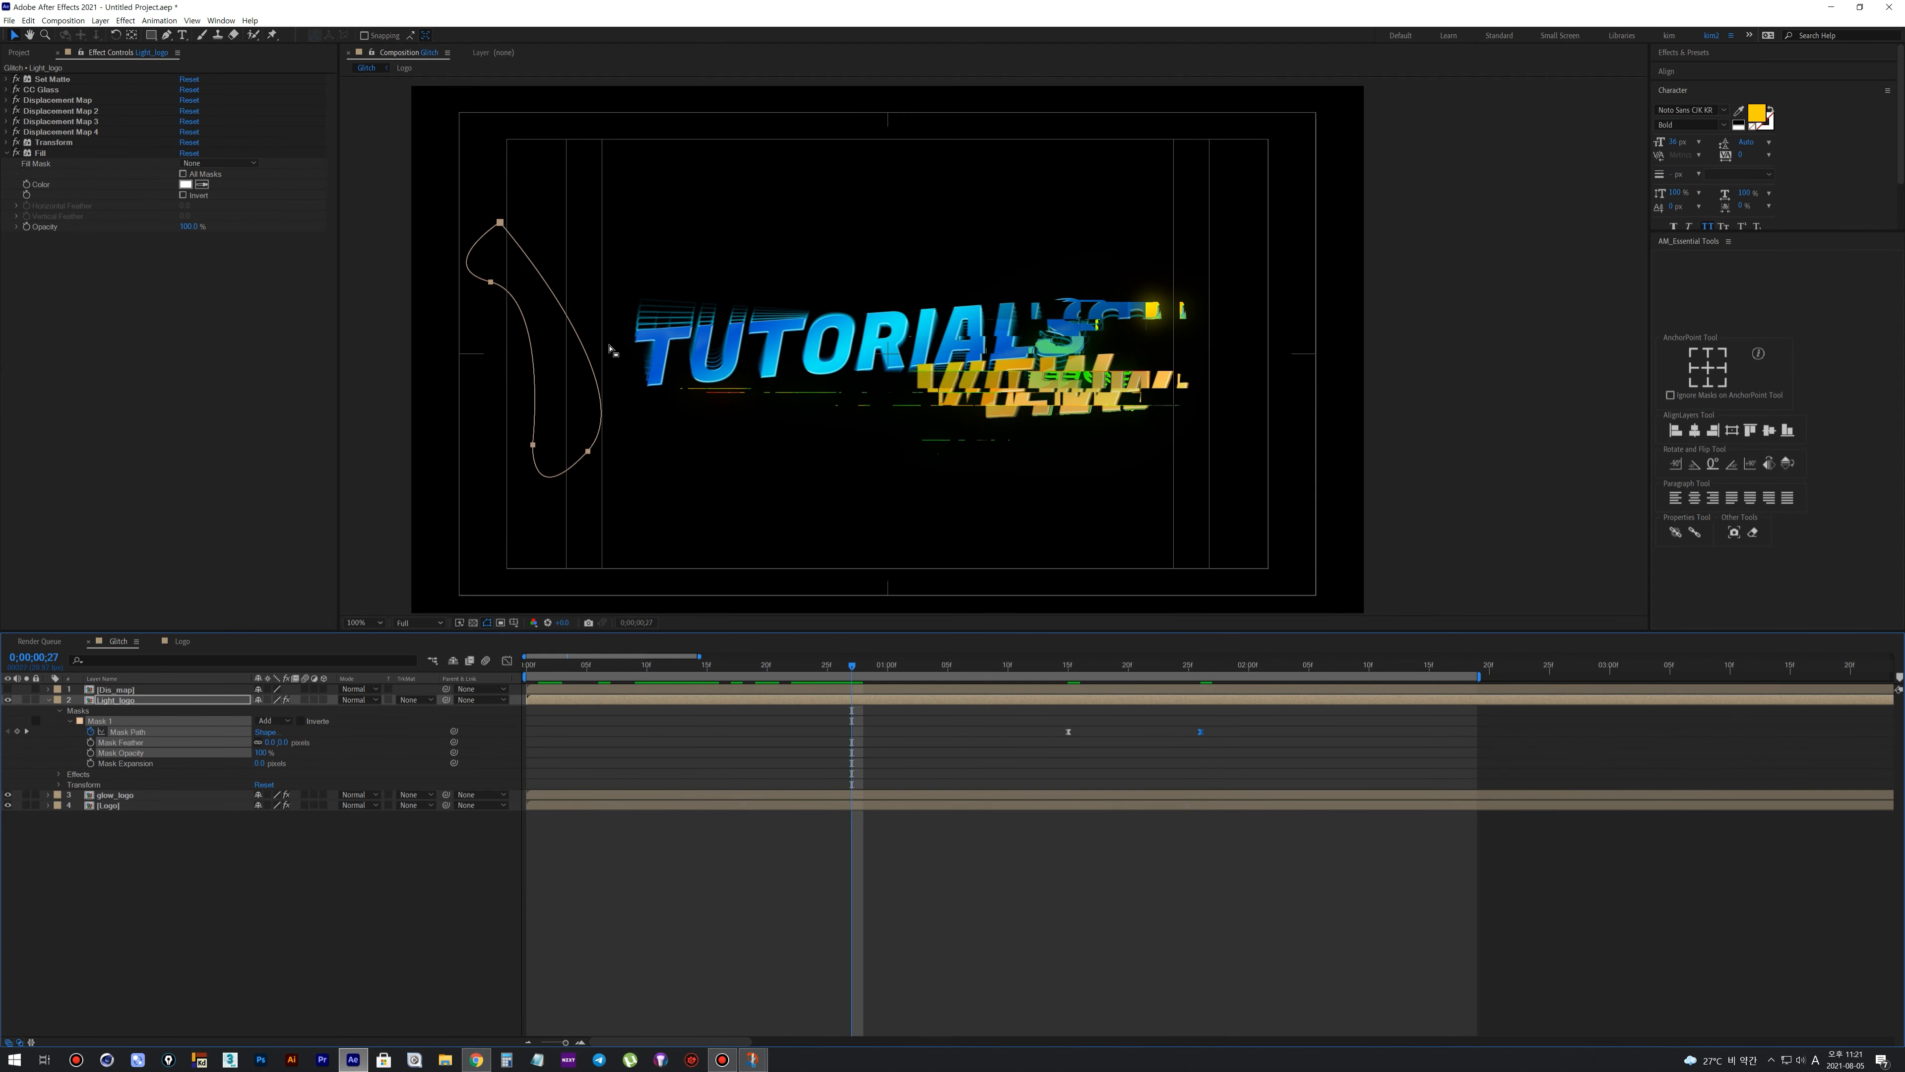
left_click_drag(1005, 714, 1045, 749)
left_click(910, 758)
left_click_drag(676, 665, 878, 684)
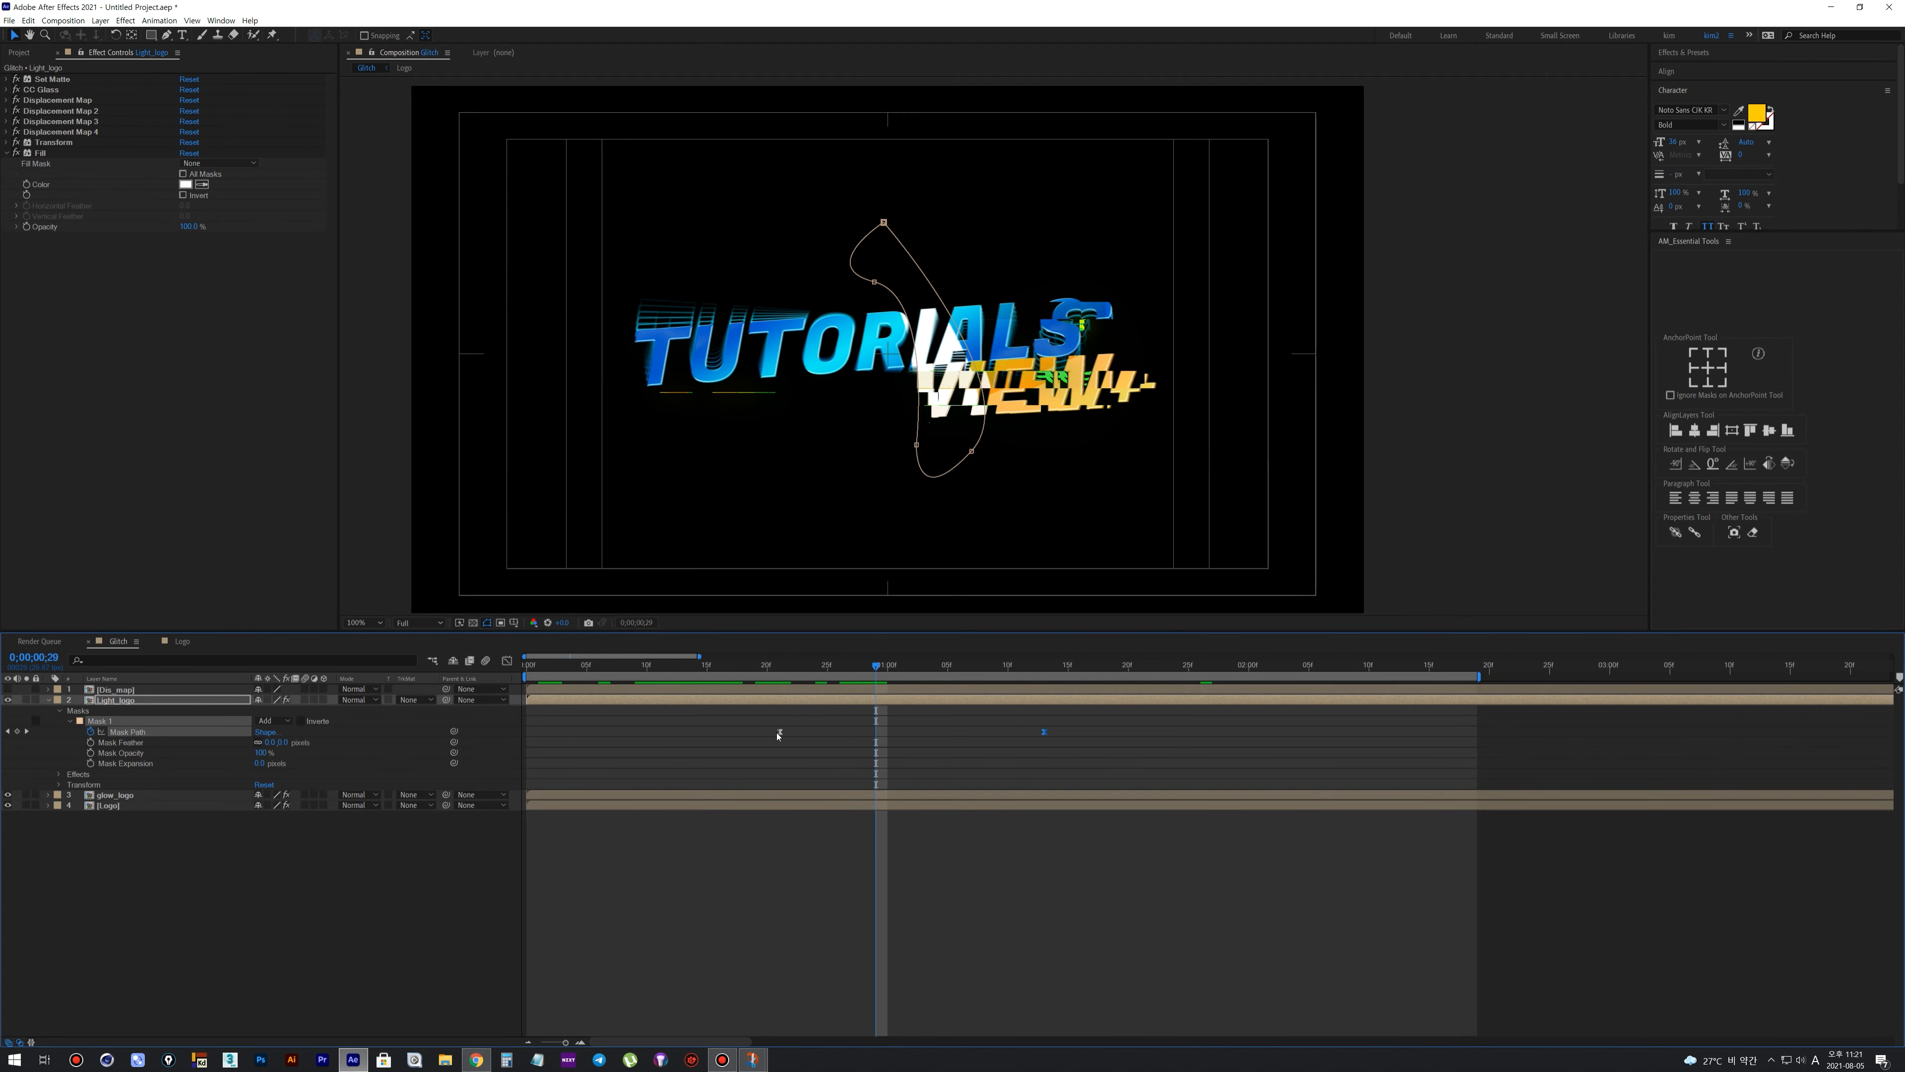
left_click_drag(721, 736, 681, 735)
left_click_drag(615, 666, 875, 702)
left_click_drag(1071, 738, 1128, 741)
left_click_drag(1180, 762, 1252, 787)
left_click_drag(1127, 739, 1224, 741)
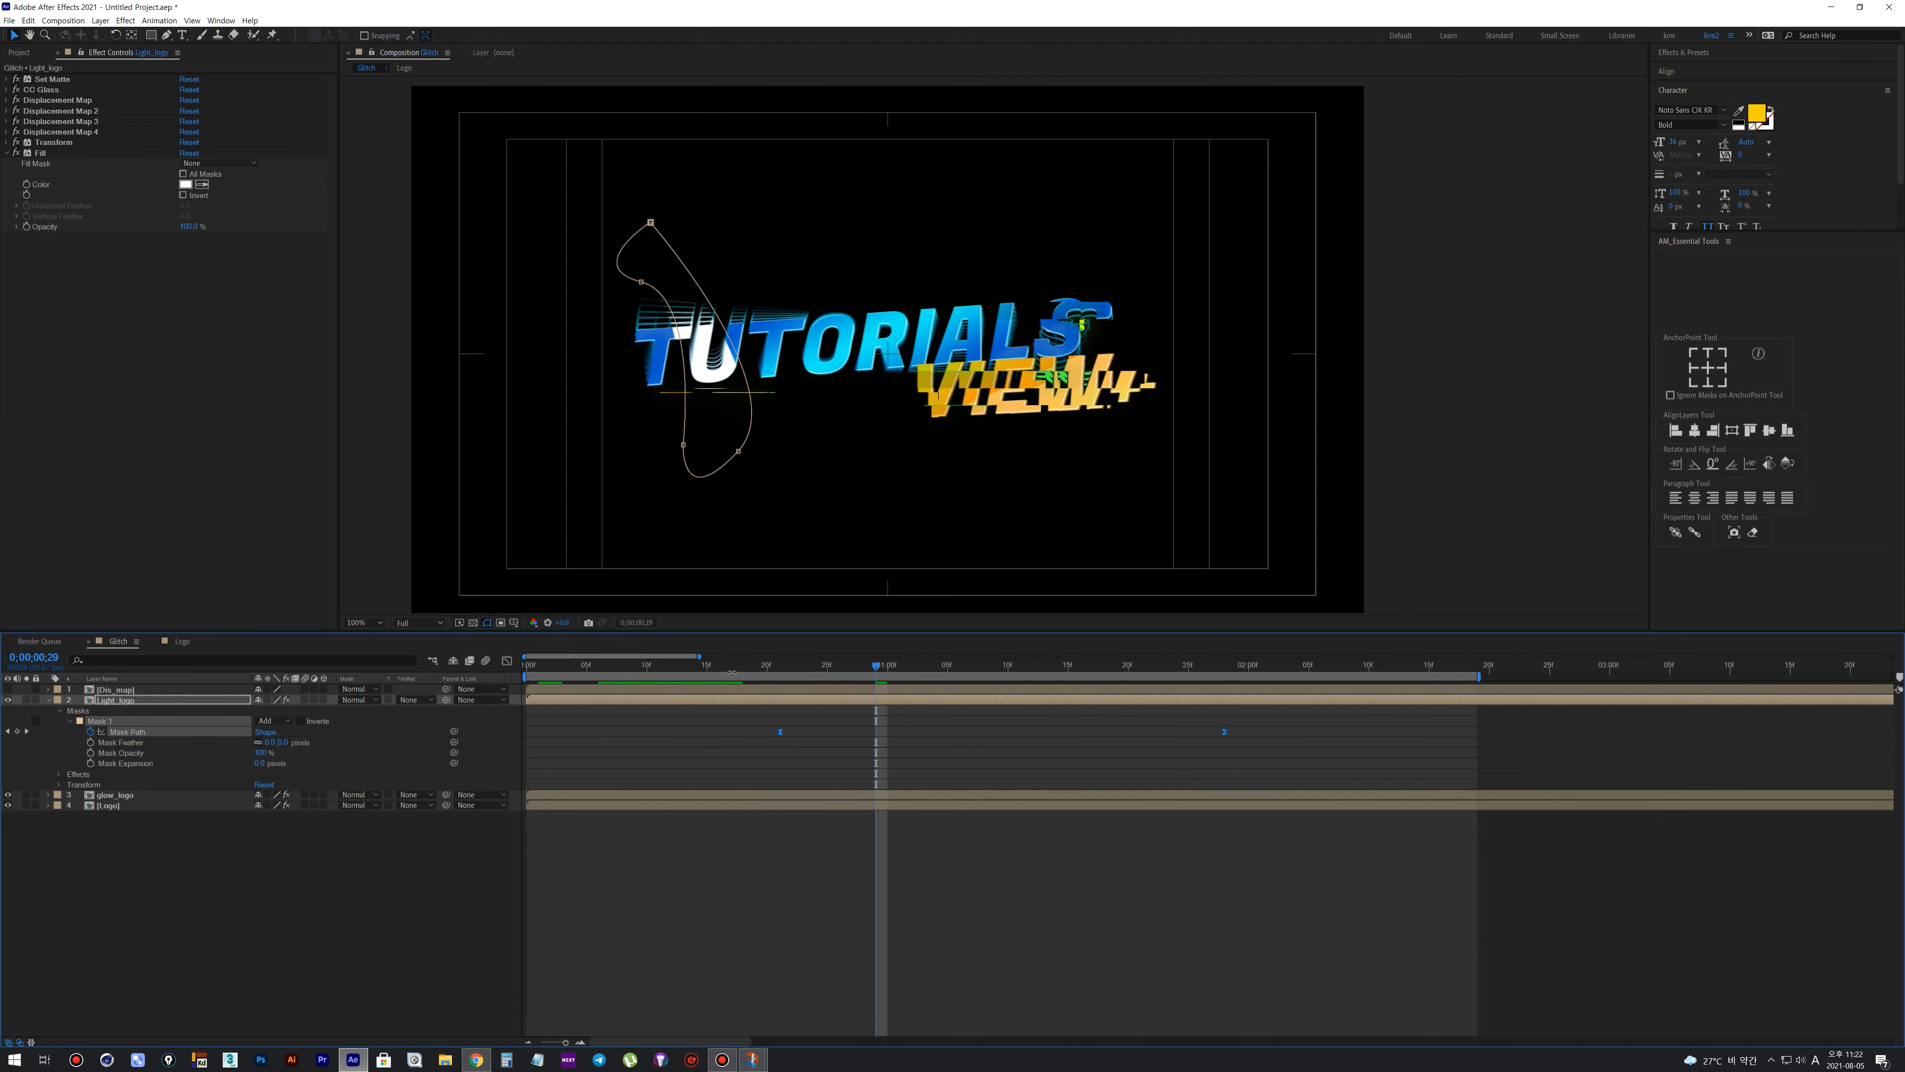
Slow the light sweep by moving the Mask Path keyframes to about 0:00:00:20 and 0:00:02:21
left_click_drag(787, 667, 938, 711)
key("shift+Page_Up")
left_click(1071, 848)
left_click_drag(1225, 732, 1501, 731)
left_click_drag(780, 732, 767, 732)
key("shift+Page_Down")
key("shift+Page_Down")
key("shift+Page_Down")
Extend the work area's end just past the last Mask Path keyframe and preview the light sweep
left_click_drag(1479, 677, 1514, 677)
scroll(1155, 557, "down", 1)
key("space")
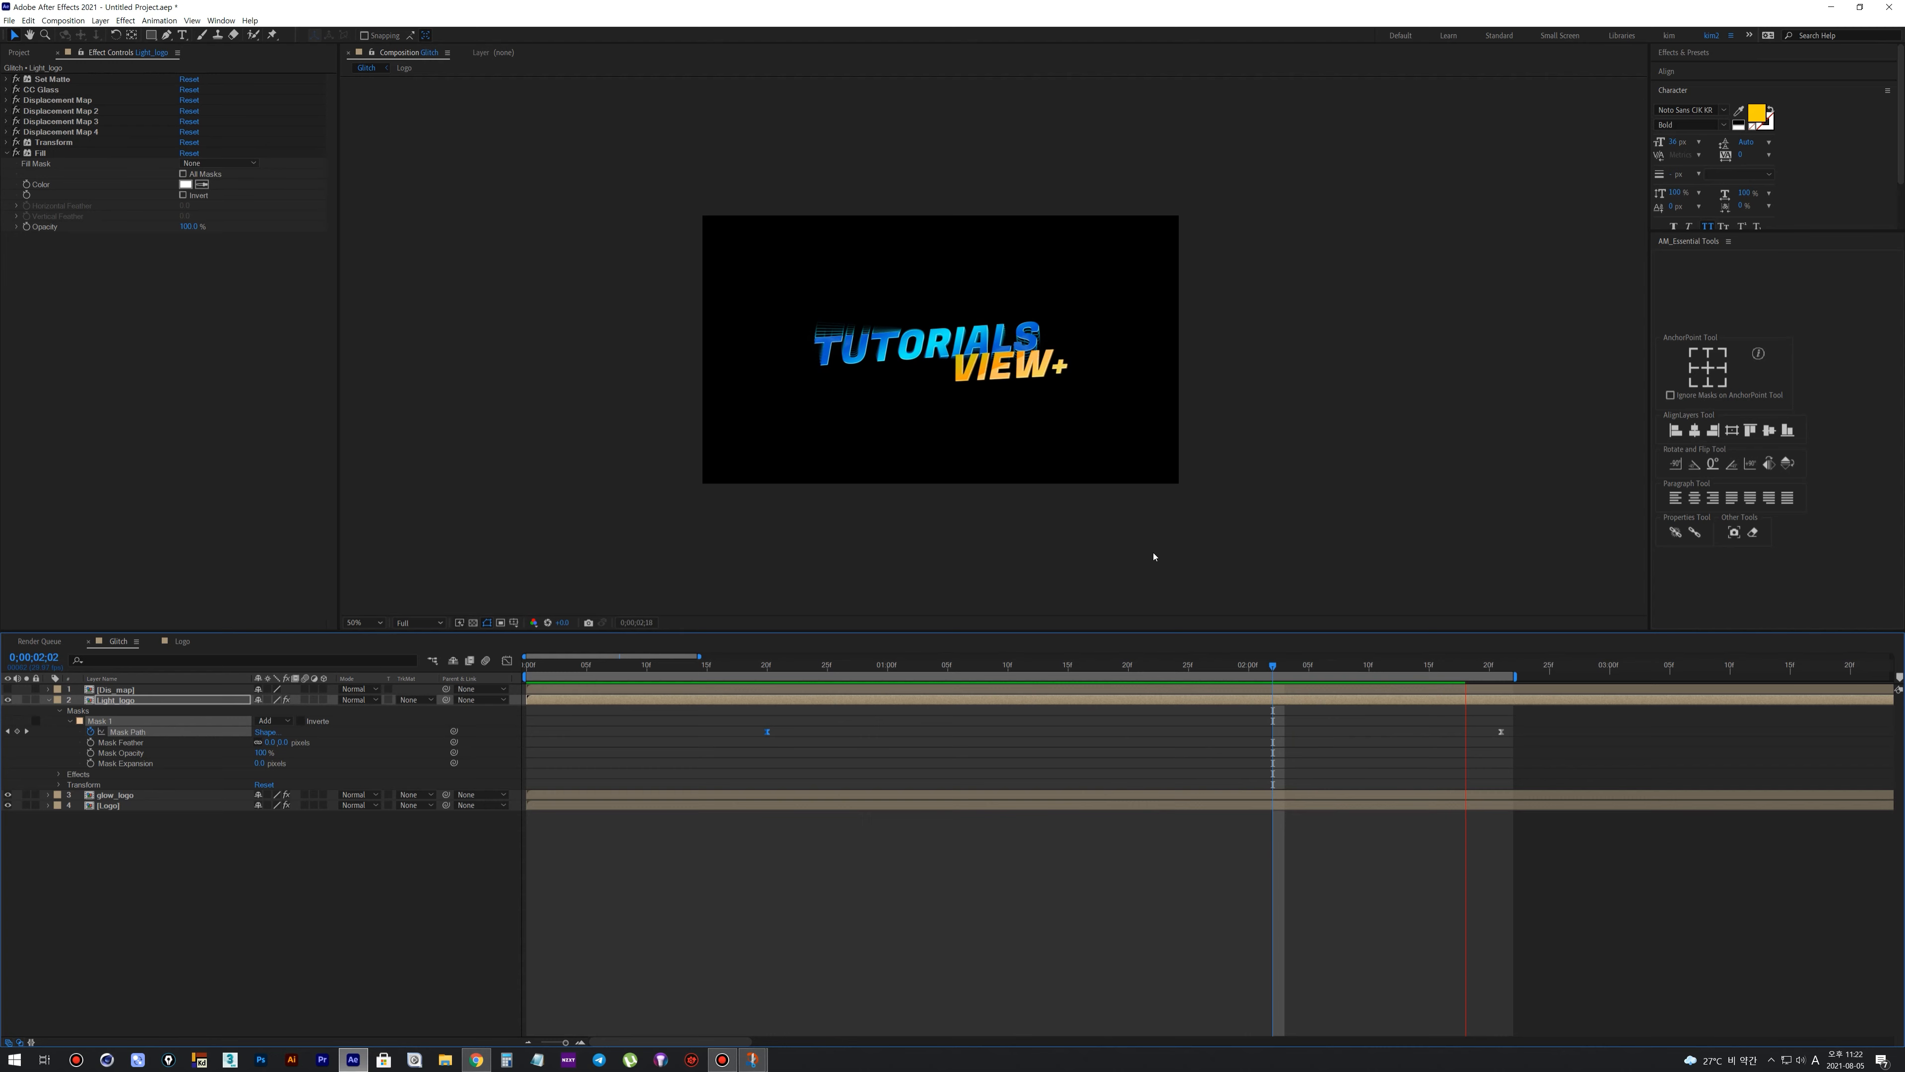
scroll(1118, 429, "up", 2)
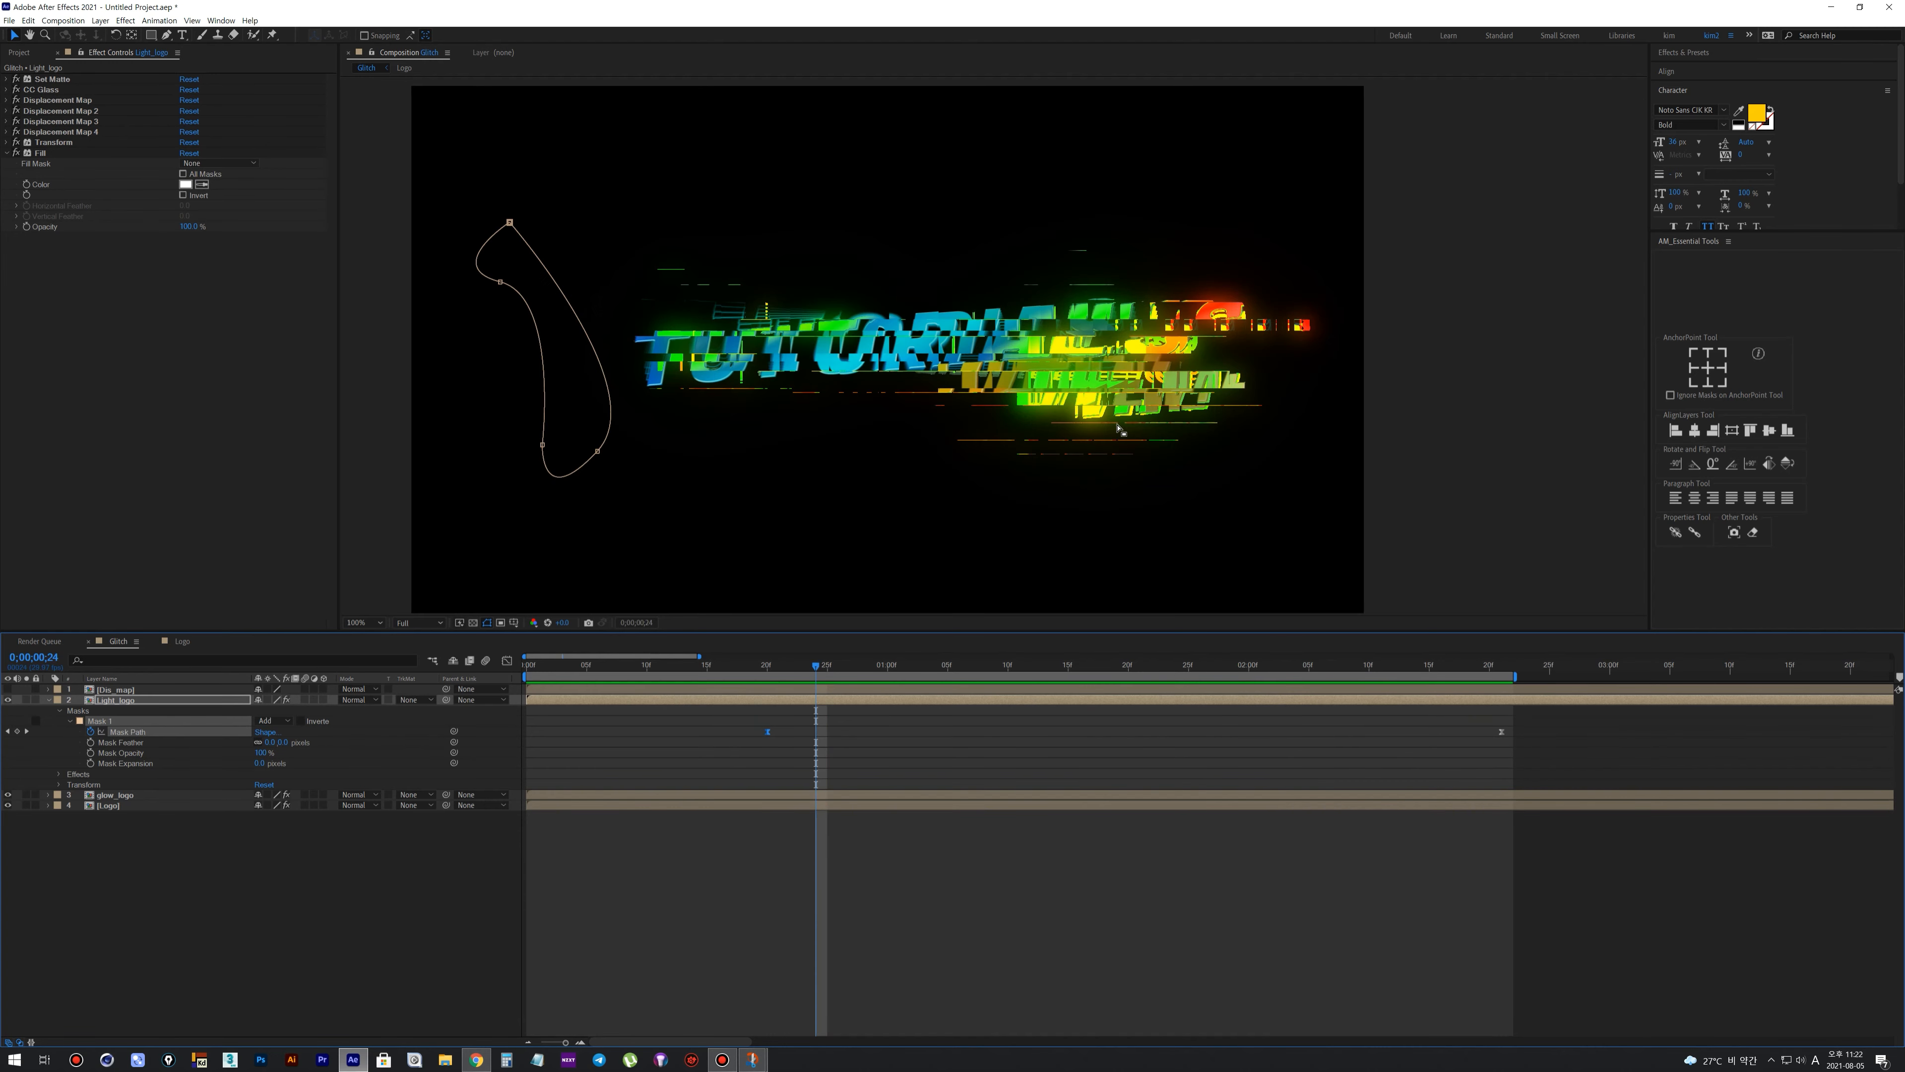
key("space")
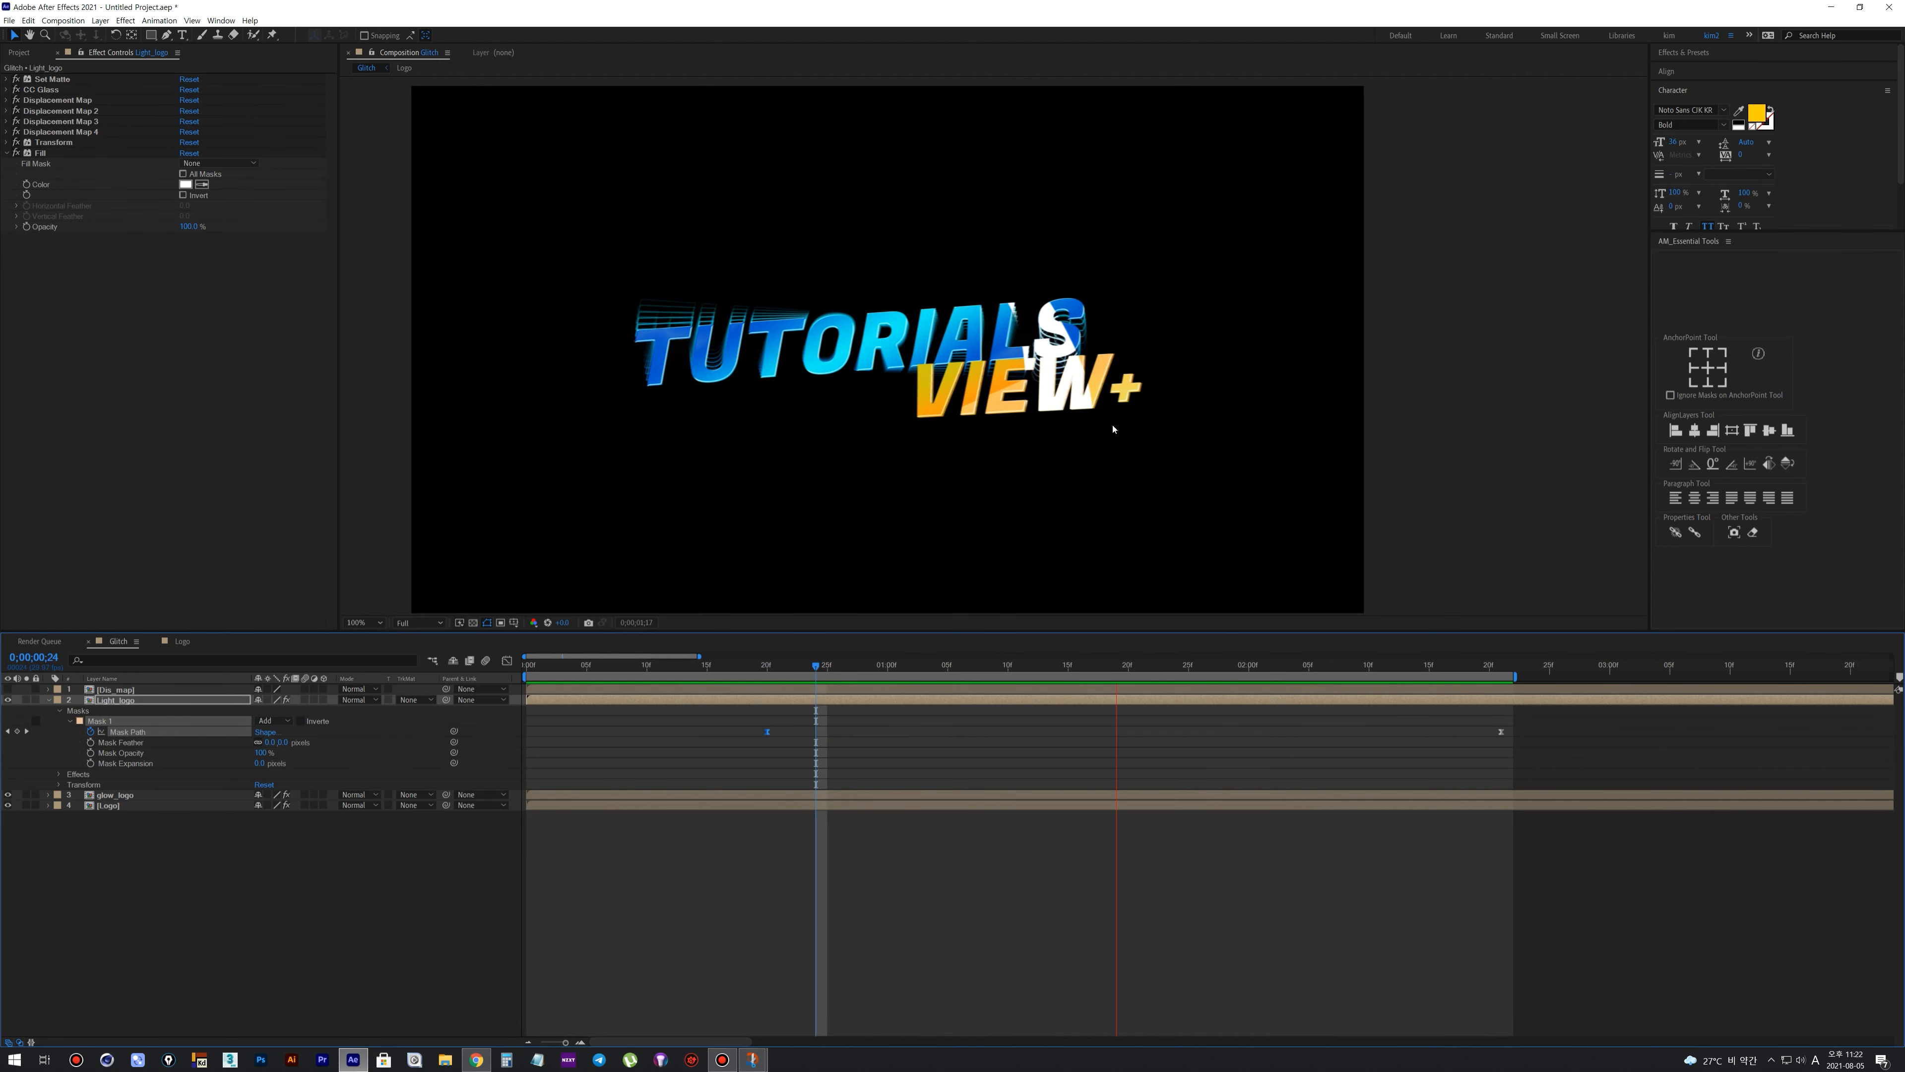